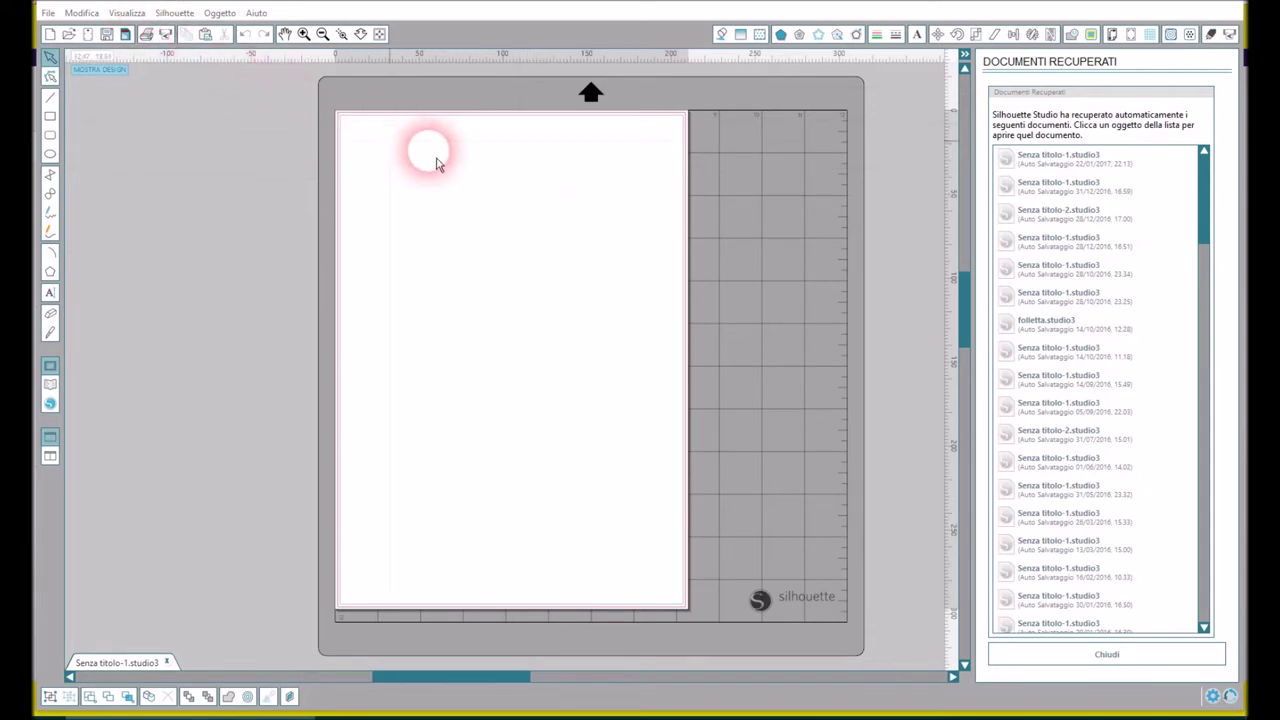
Step: Review the cut settings for the Shrink Plastic material, including the blade types available for it
click(1213, 40)
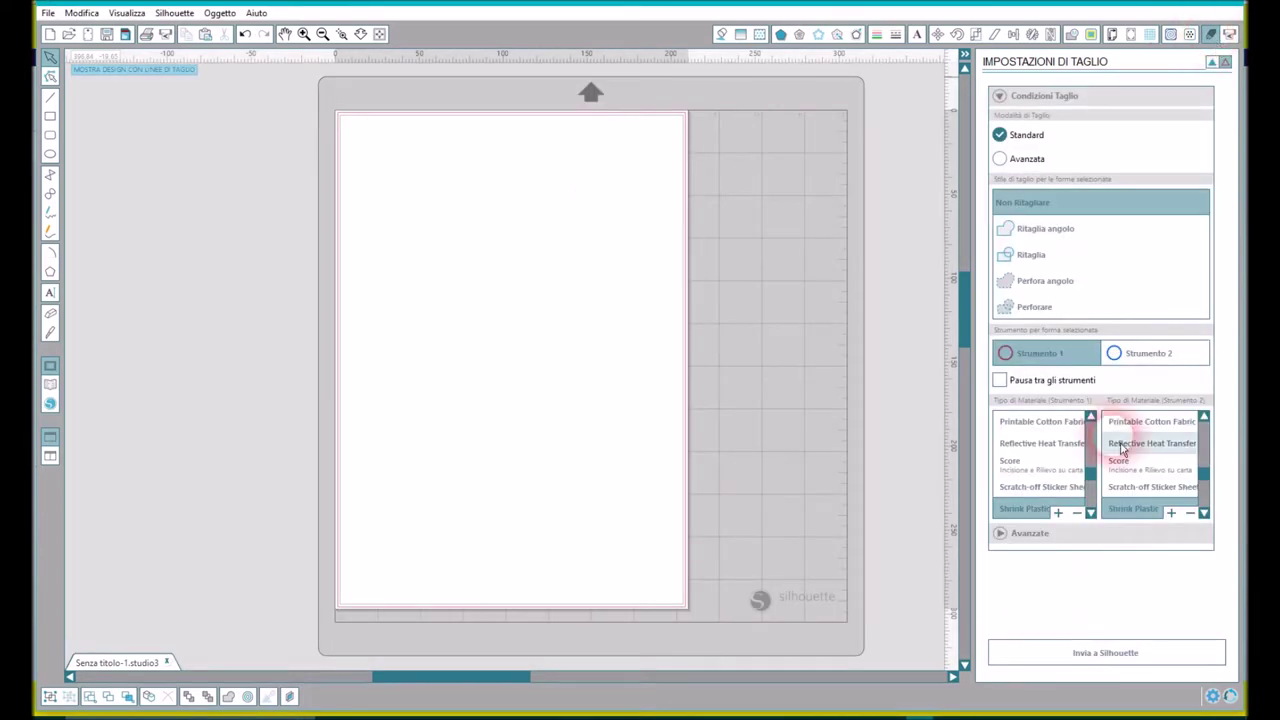
scroll(1025, 445, down, 3)
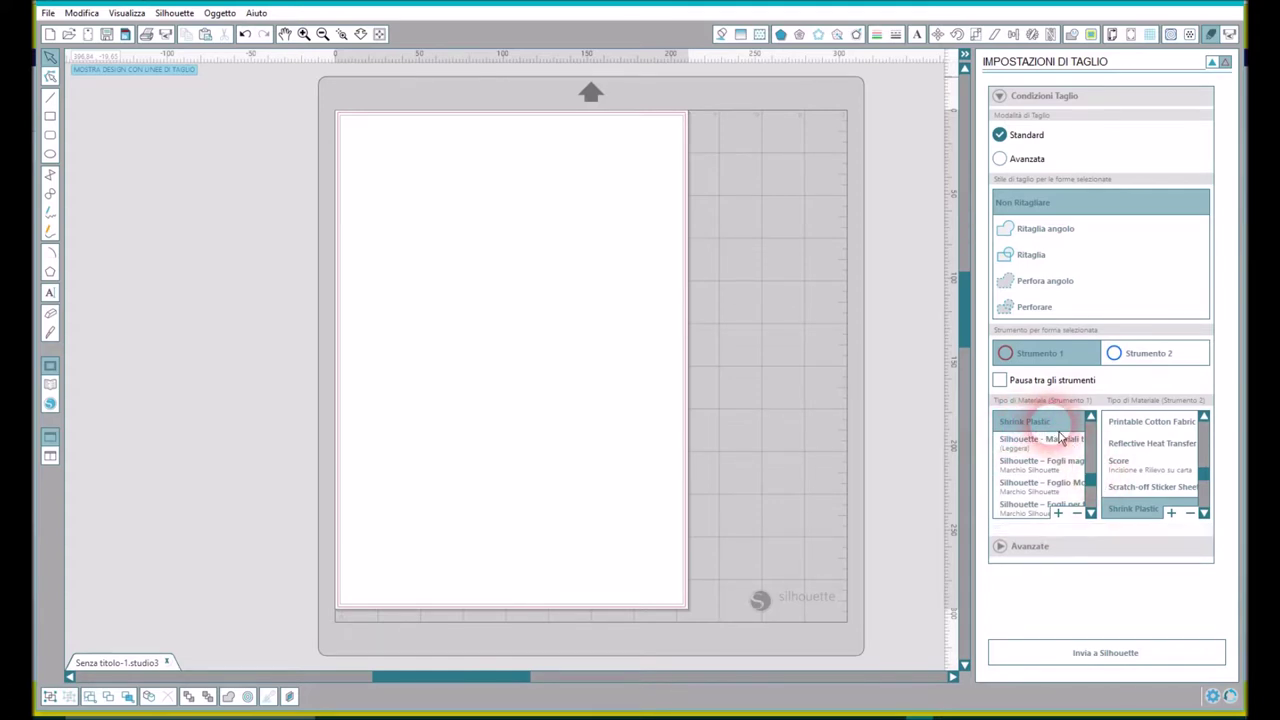
scroll(1214, 586, down, 2)
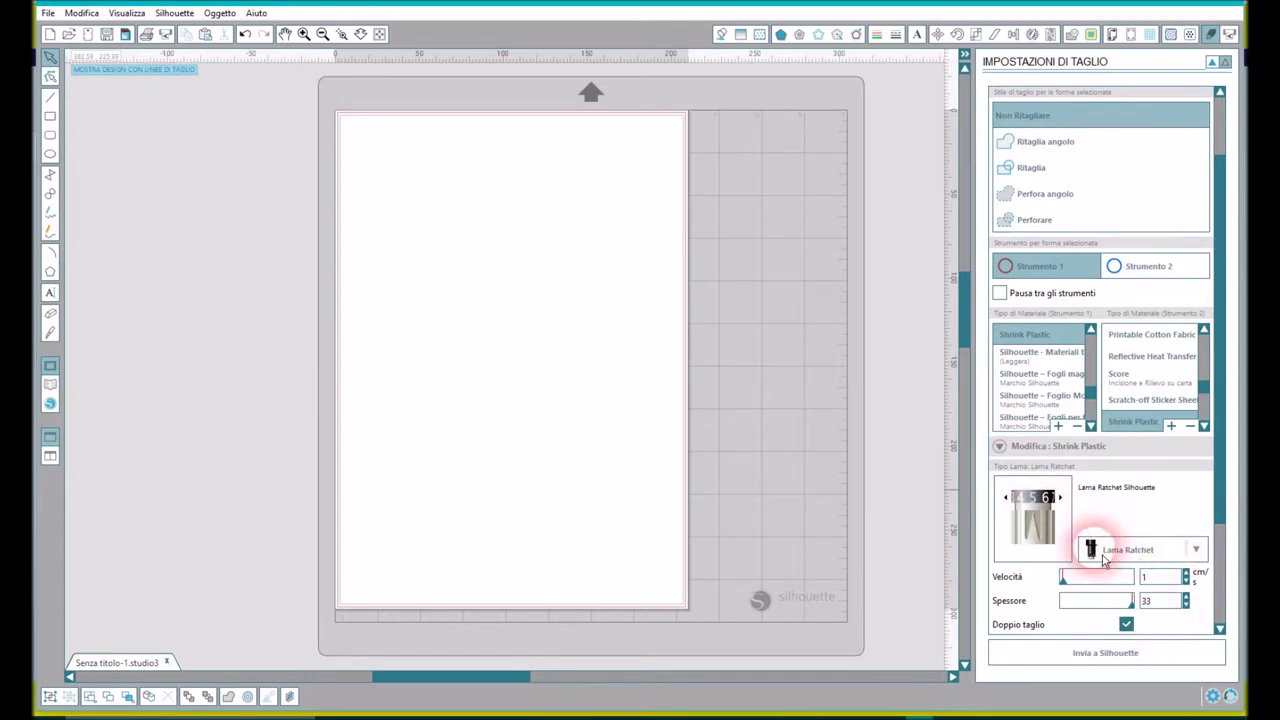
click(1196, 549)
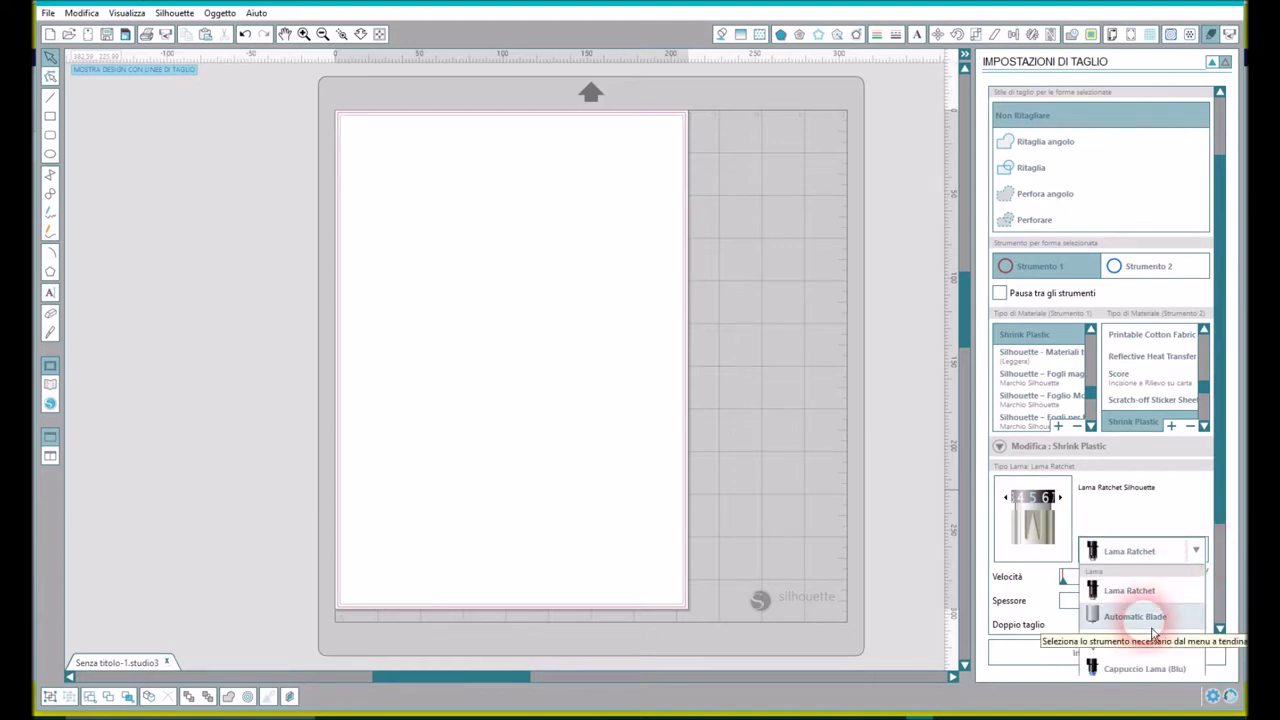
click(979, 486)
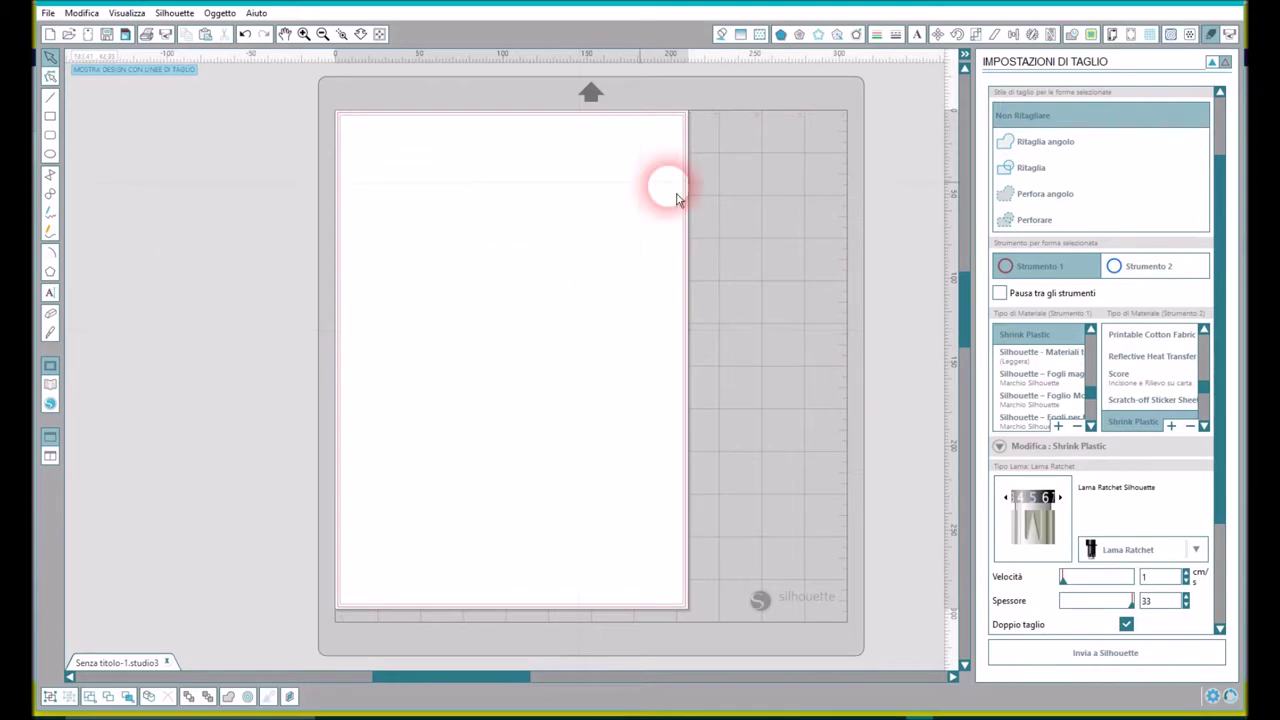
Step: Draw a tall ellipse in the middle of the page and add an edit point on each side of its top point
click(51, 169)
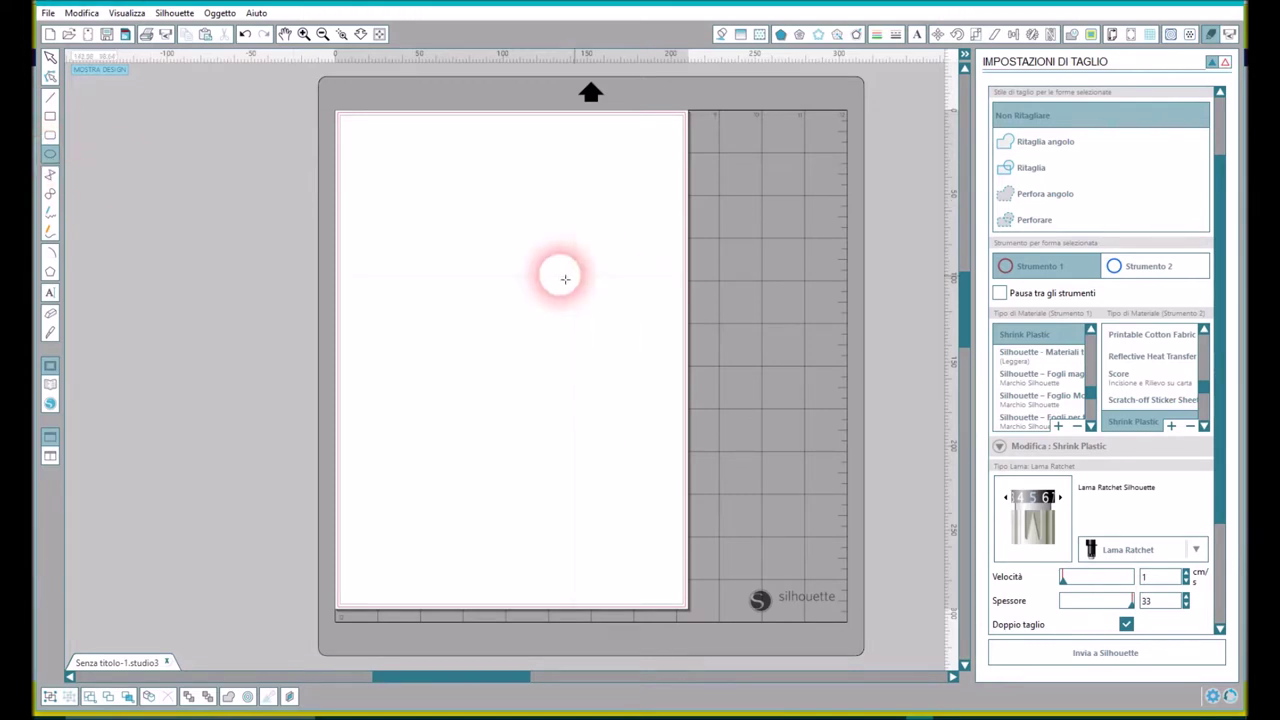
drag(449, 266, 602, 442)
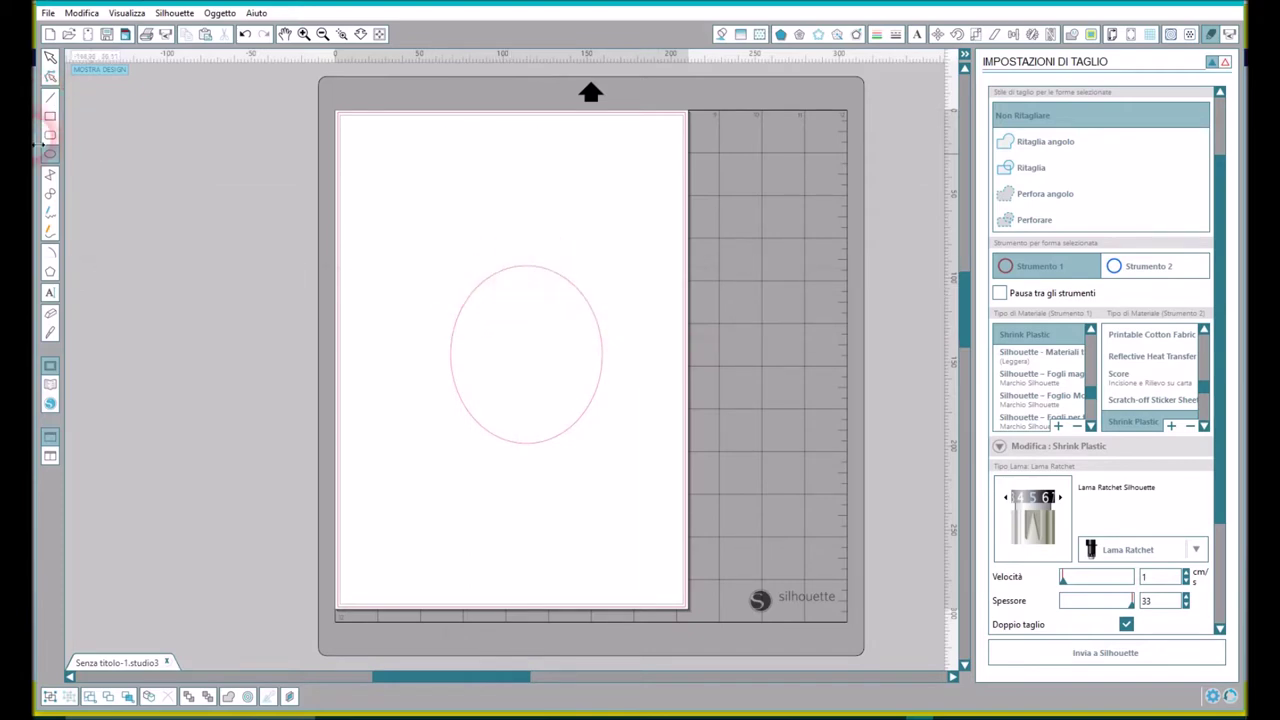
click(51, 77)
click(528, 265)
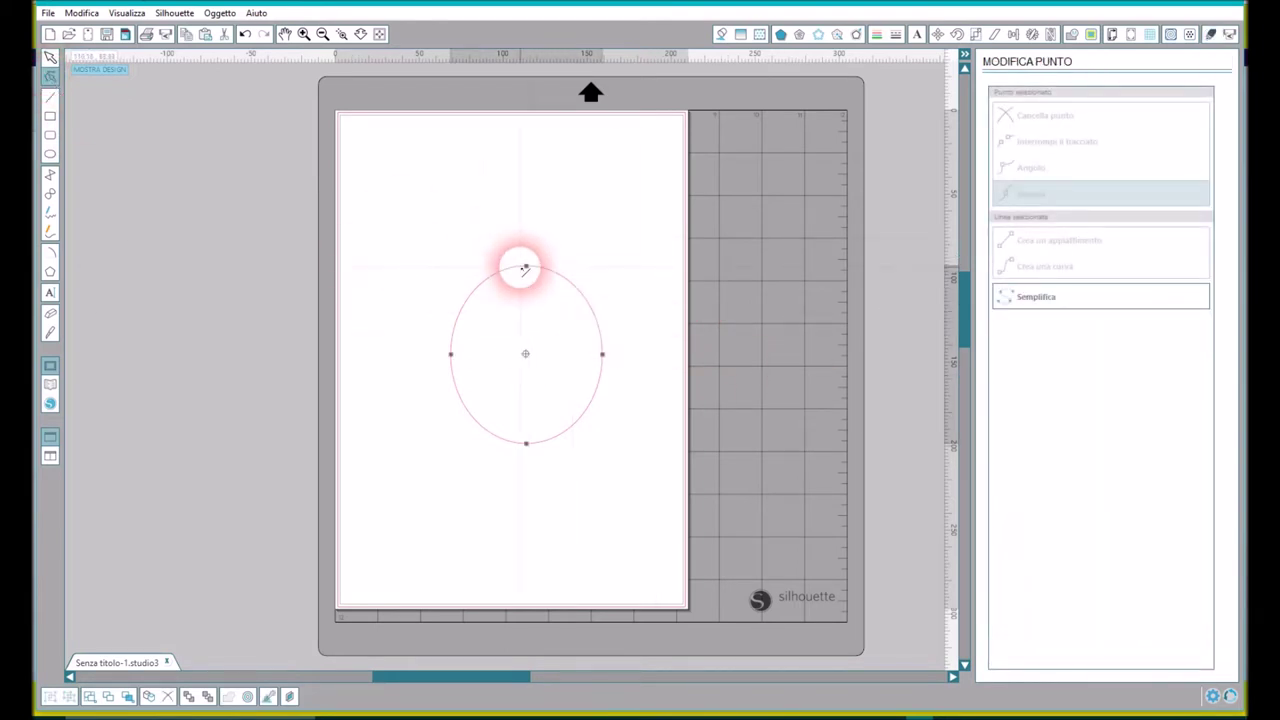
click(577, 434)
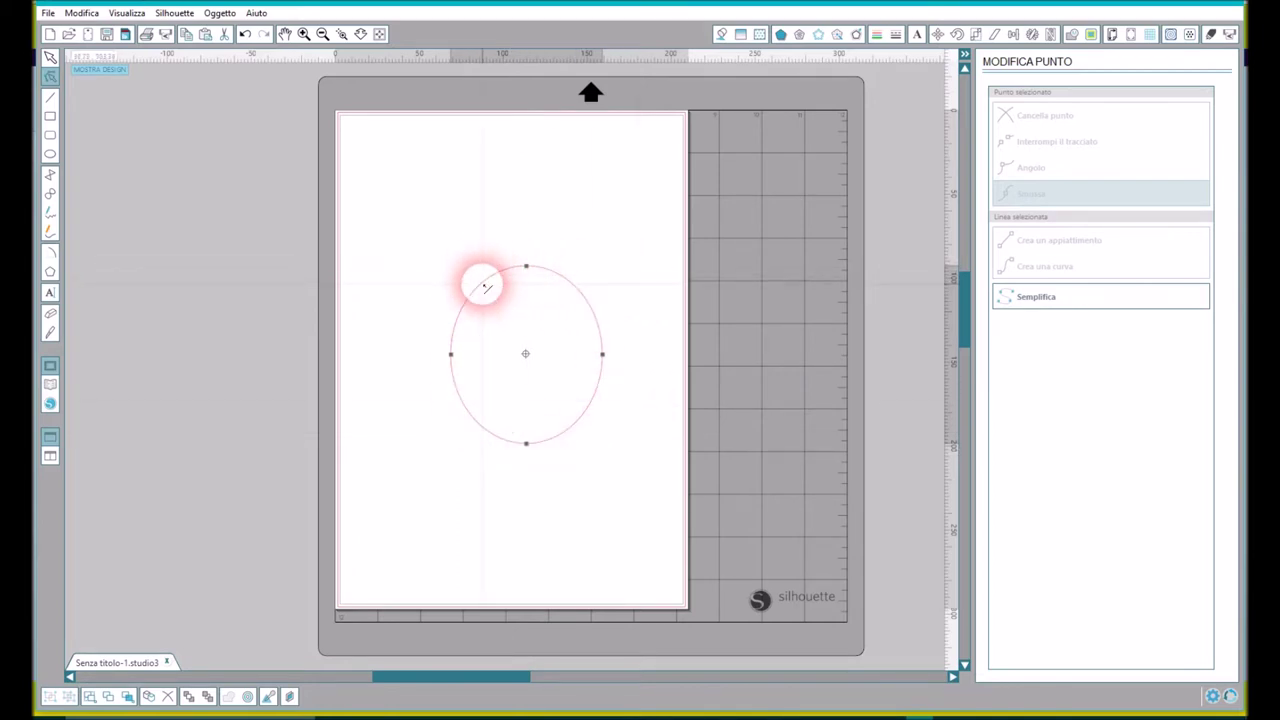
click(483, 283)
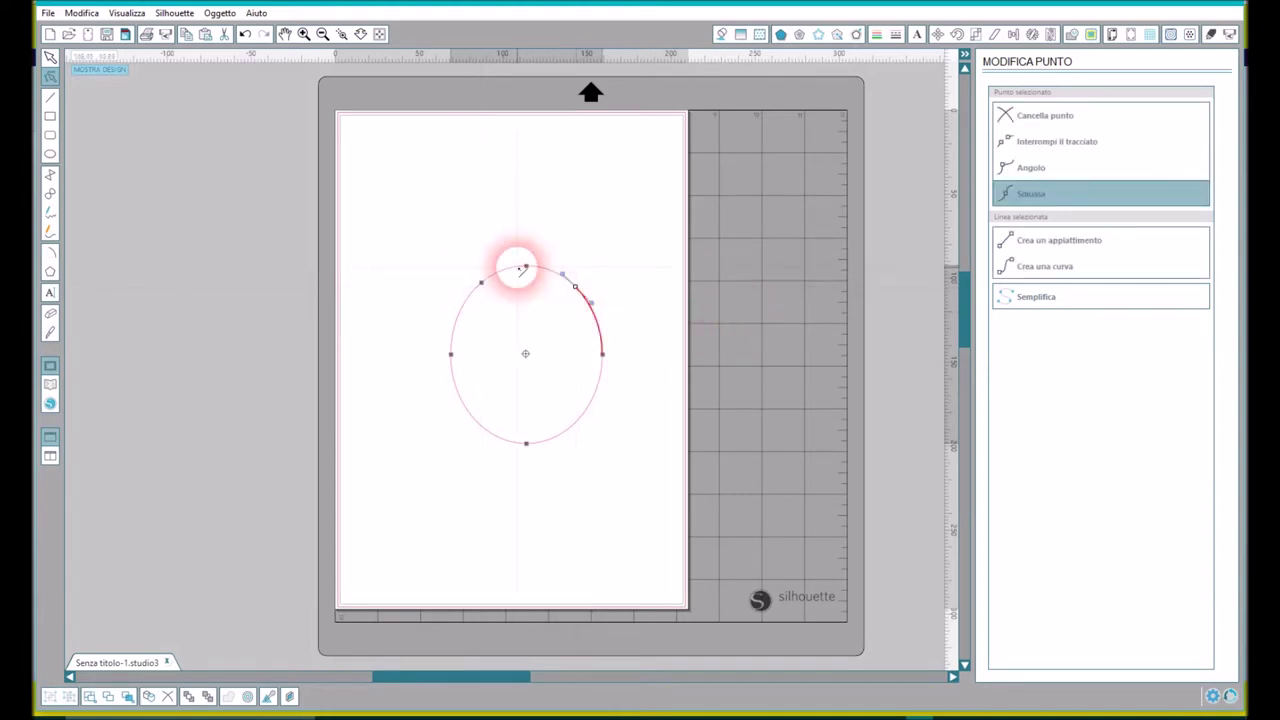
Step: Pull the ellipse's top point down into a sharp notch and its bottom point down into a pointed tip, forming a heart
drag(531, 271, 532, 327)
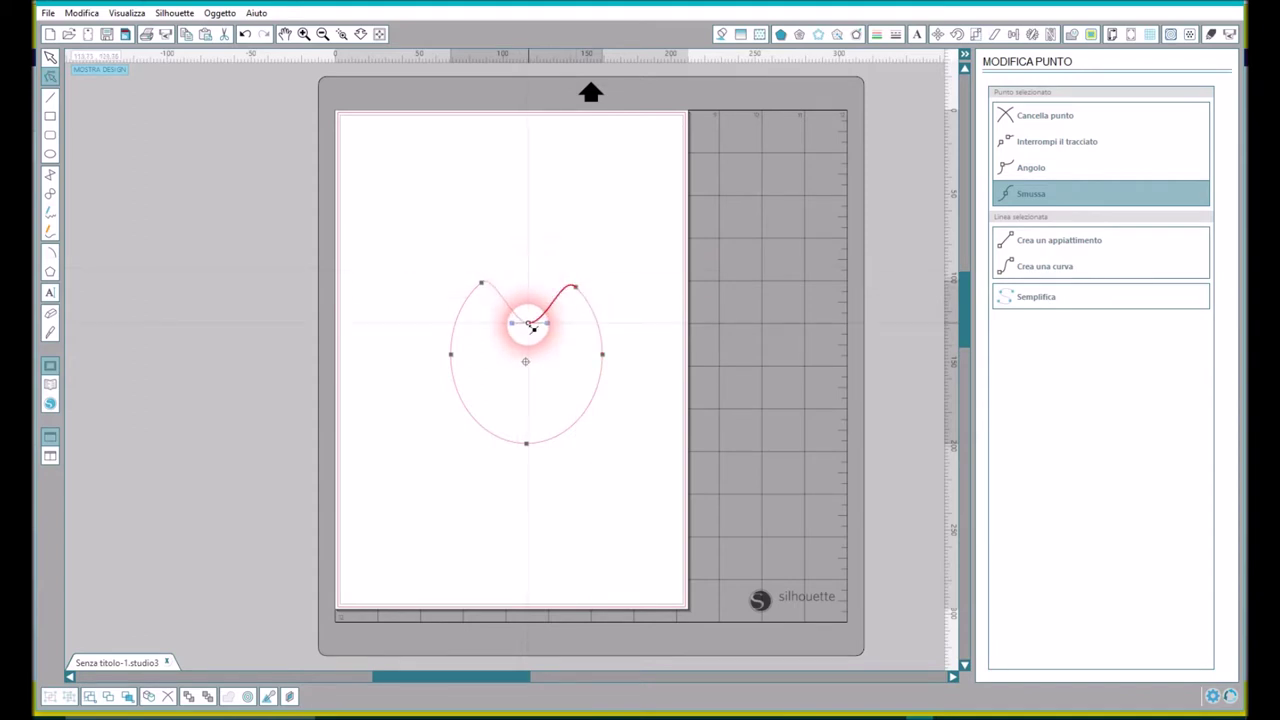
mouse_move(533, 328)
mouse_down()
mouse_move(560, 328)
mouse_move(536, 329)
mouse_up()
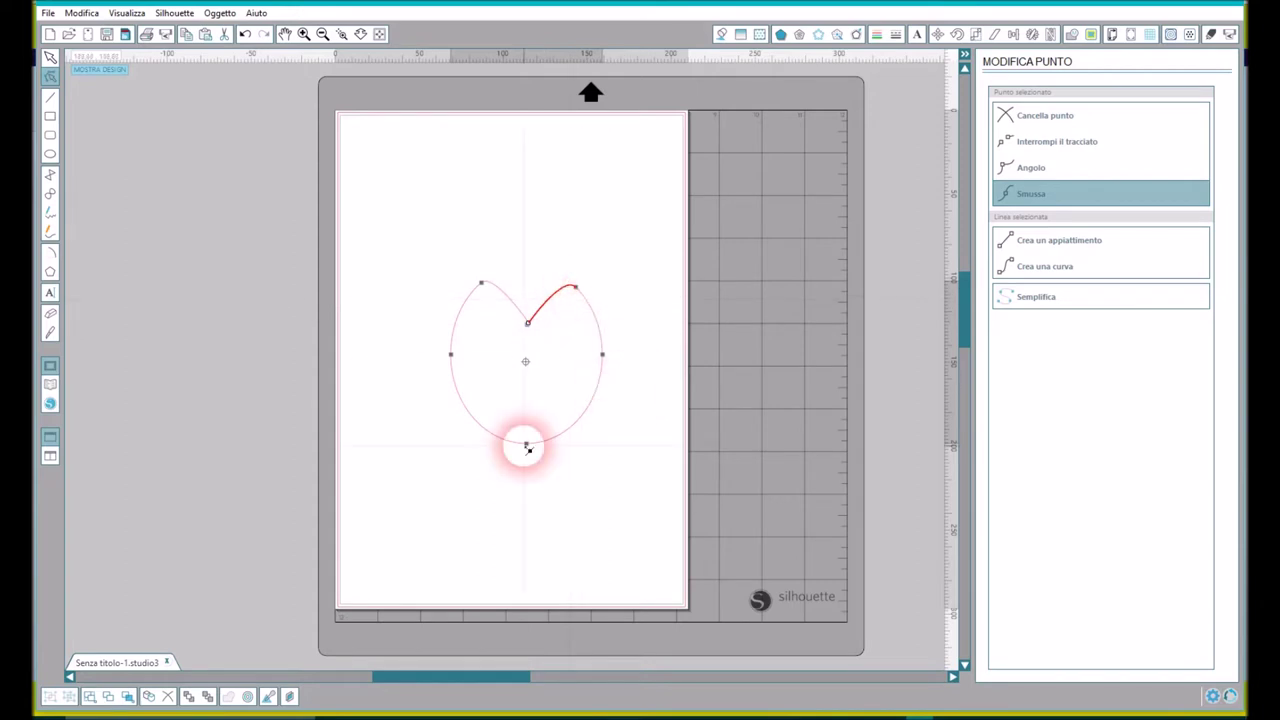
drag(527, 447, 559, 433)
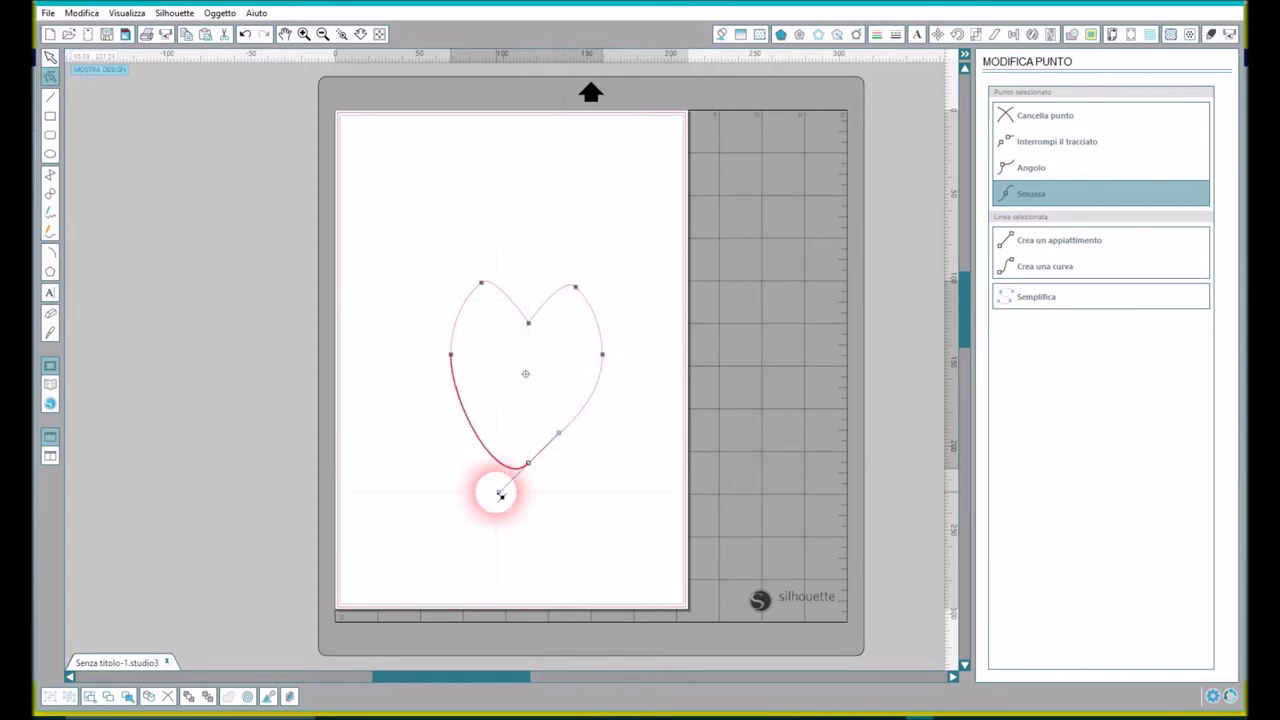
drag(500, 494, 535, 463)
click(569, 449)
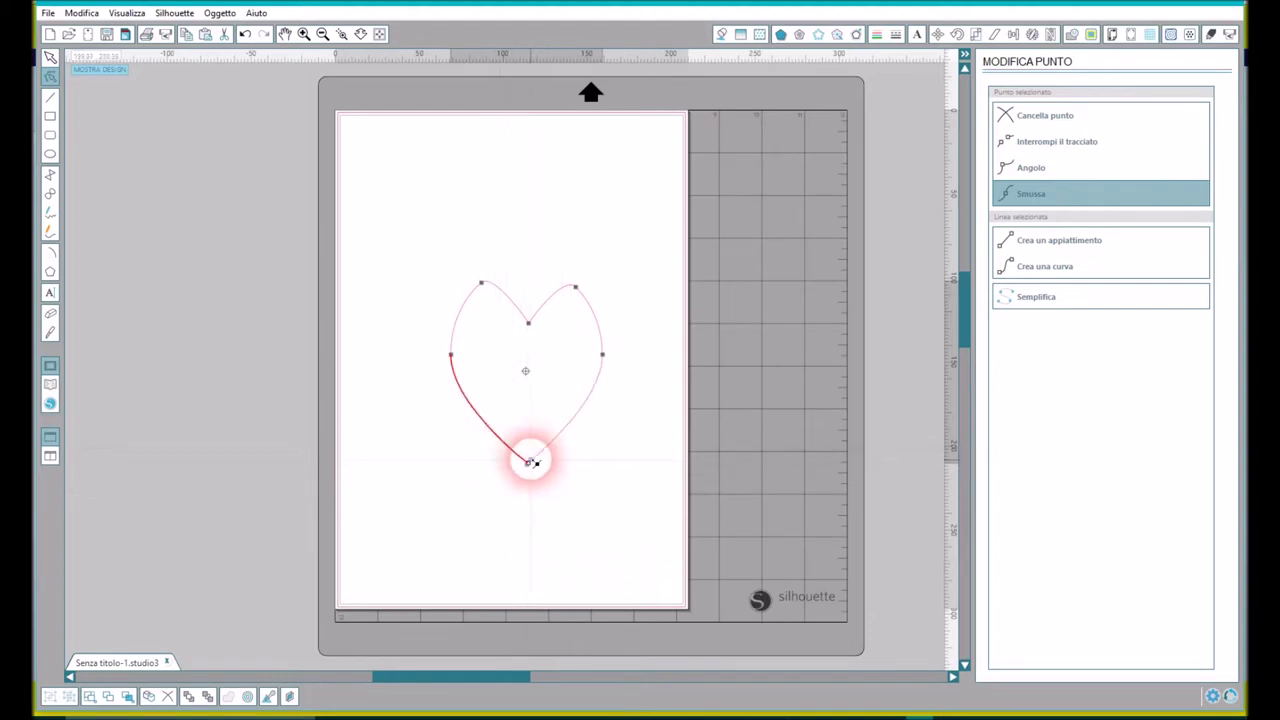
Step: Level the curve handles of the two upper lobe points to make the heart's shoulders rounder
click(484, 284)
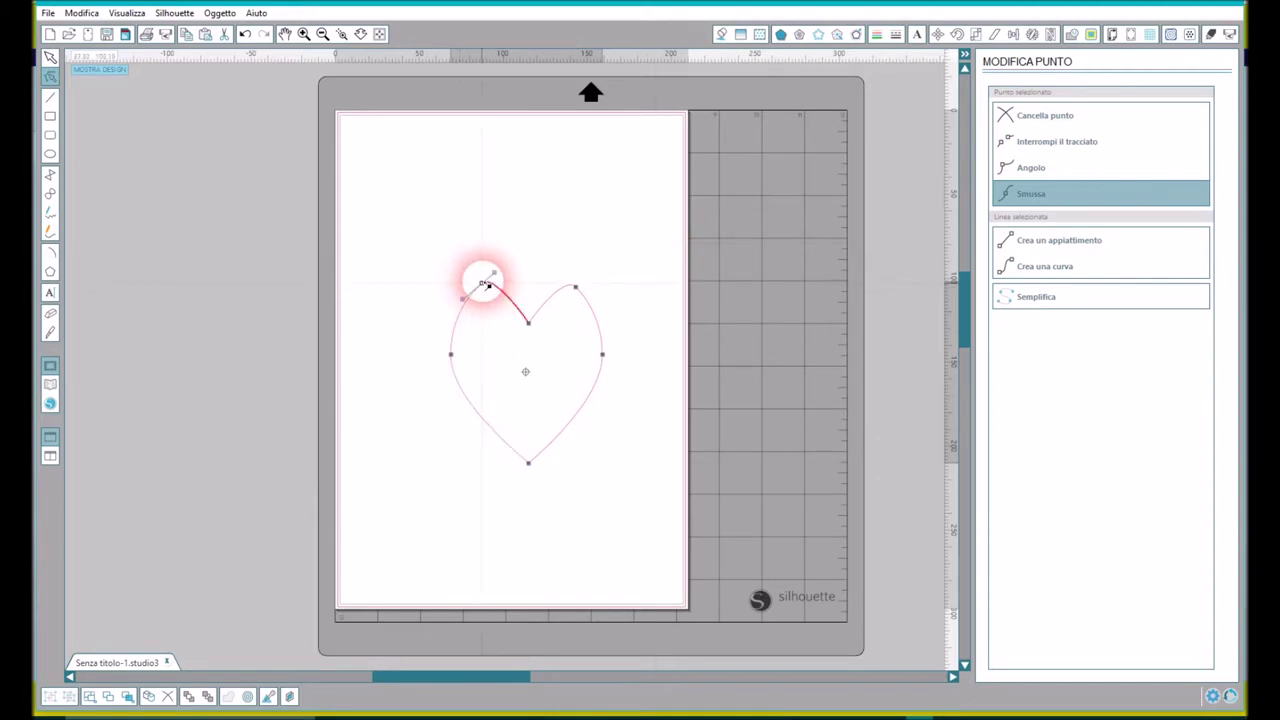
drag(474, 309, 449, 286)
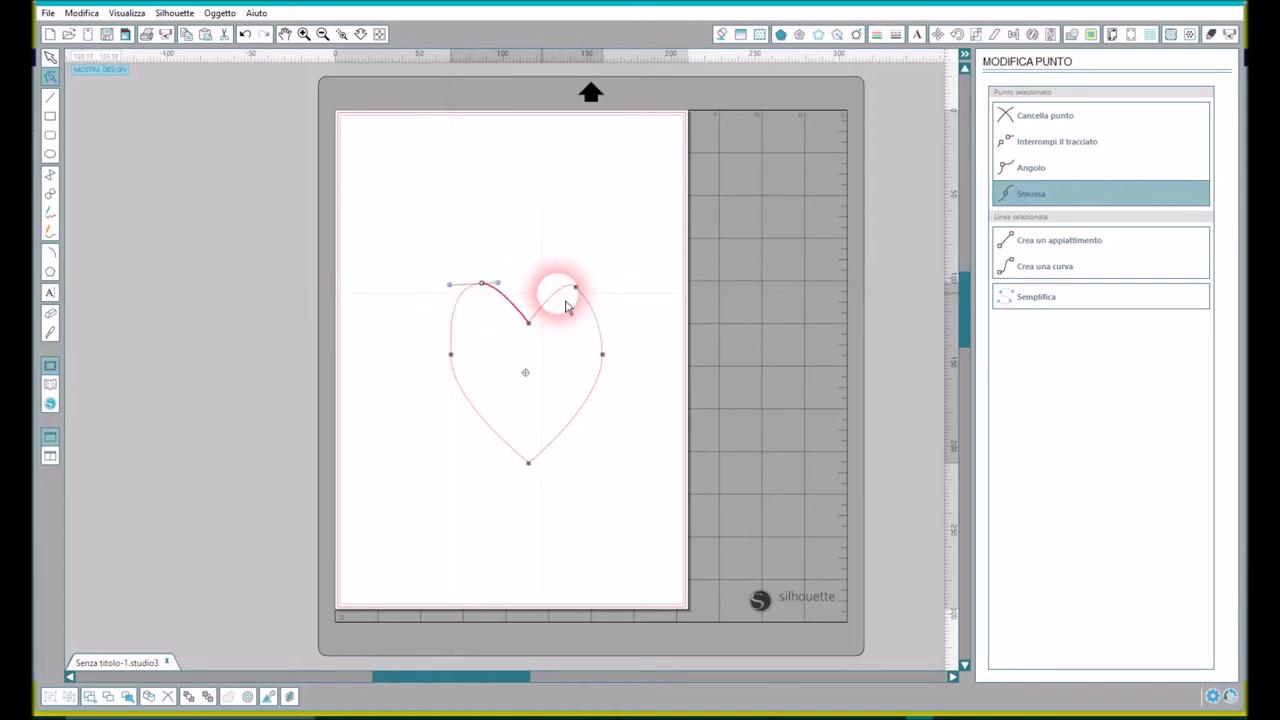
click(596, 306)
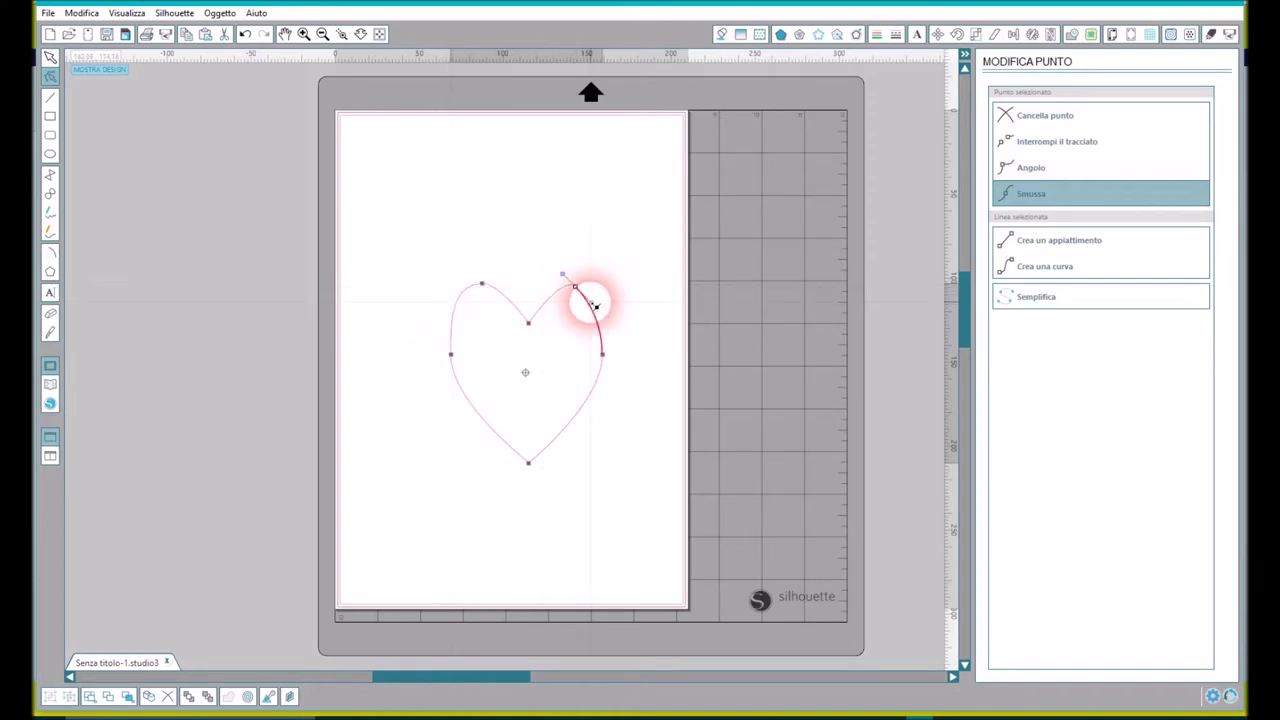
drag(596, 306, 607, 289)
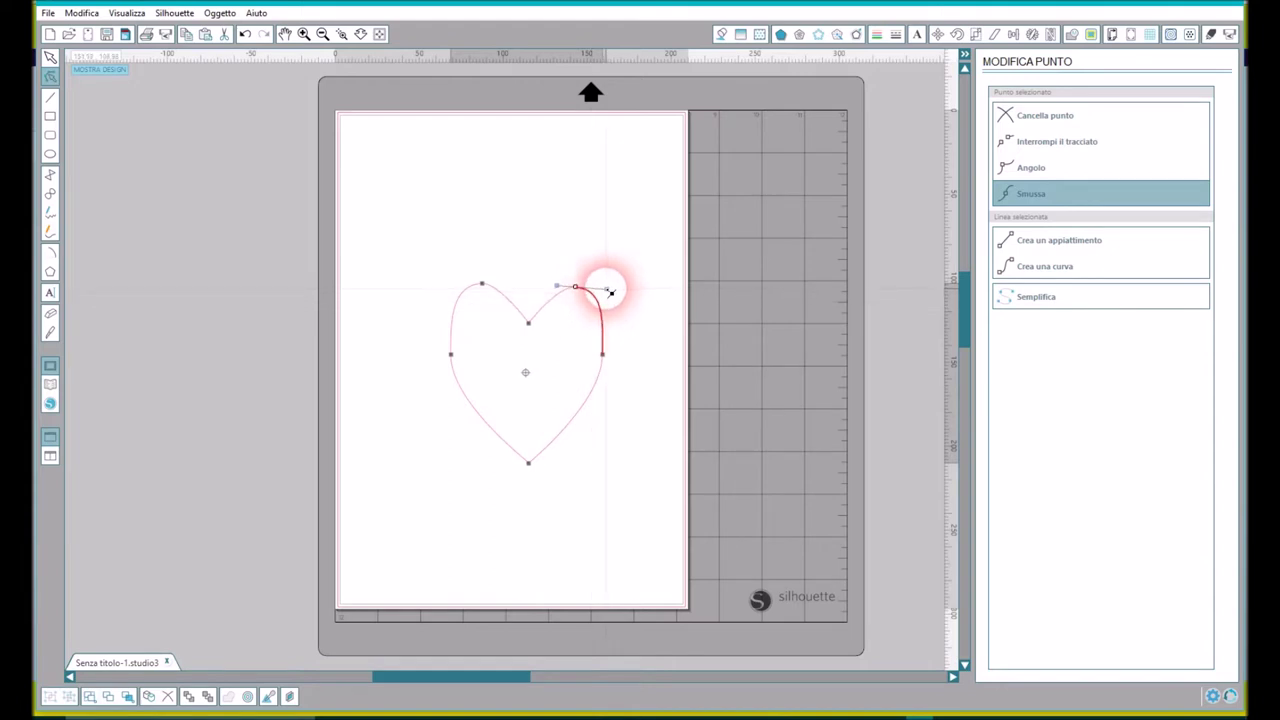
Step: Widen the heart by moving its right and left side points outward and slightly upward
click(613, 362)
click(604, 355)
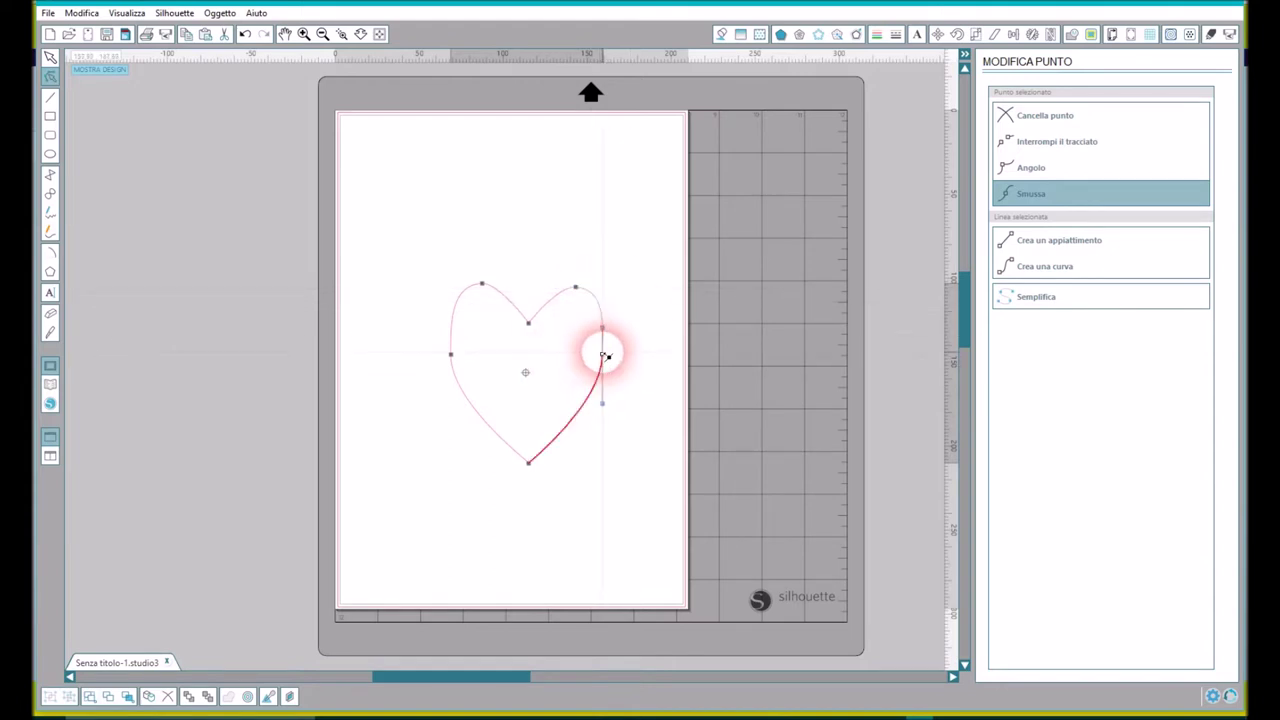
drag(604, 355, 625, 344)
drag(451, 354, 433, 337)
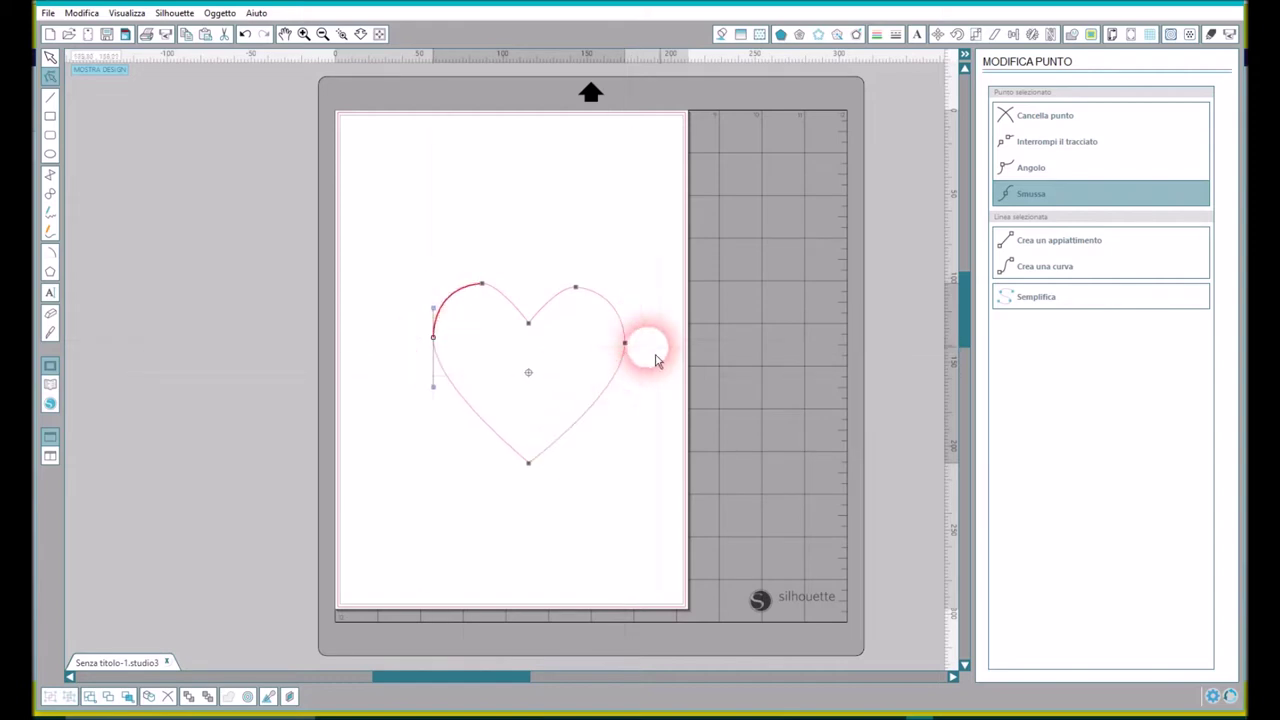
Step: Bend the heart's lower right side inward from the bottom tip, and move the whole heart slightly up and left
click(529, 463)
drag(531, 457, 555, 394)
click(576, 521)
drag(557, 303, 548, 262)
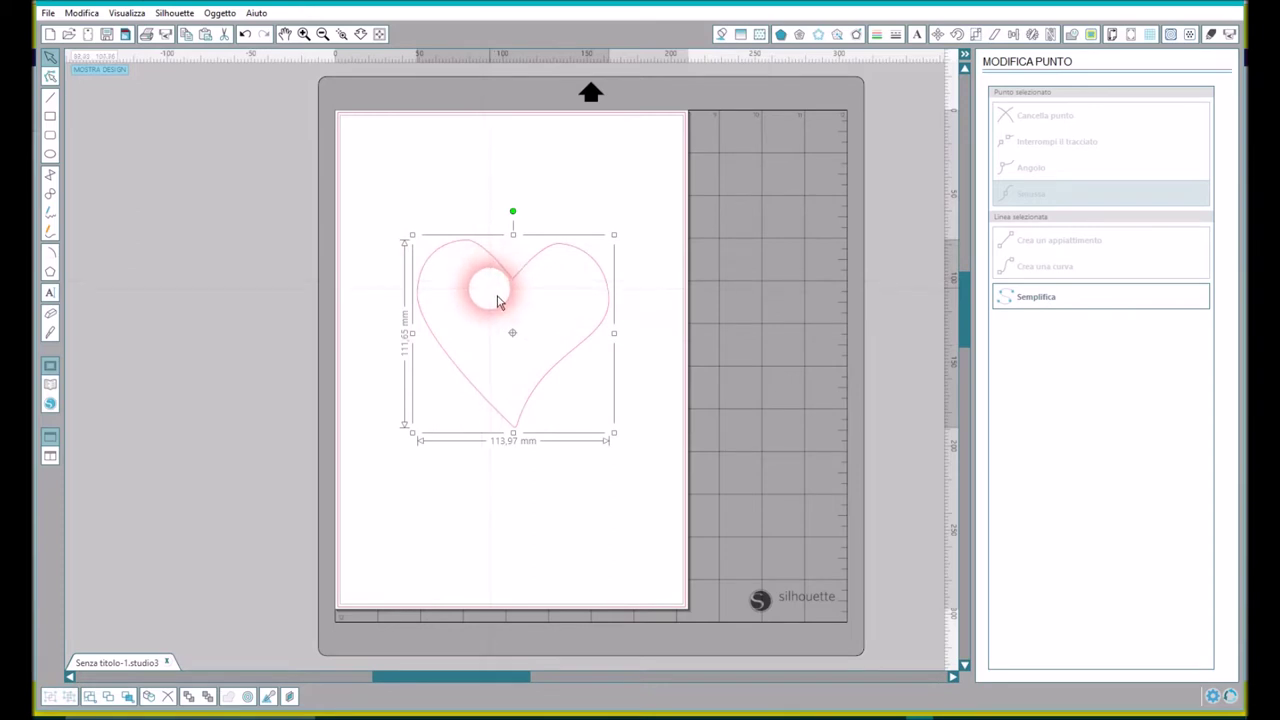
click(504, 315)
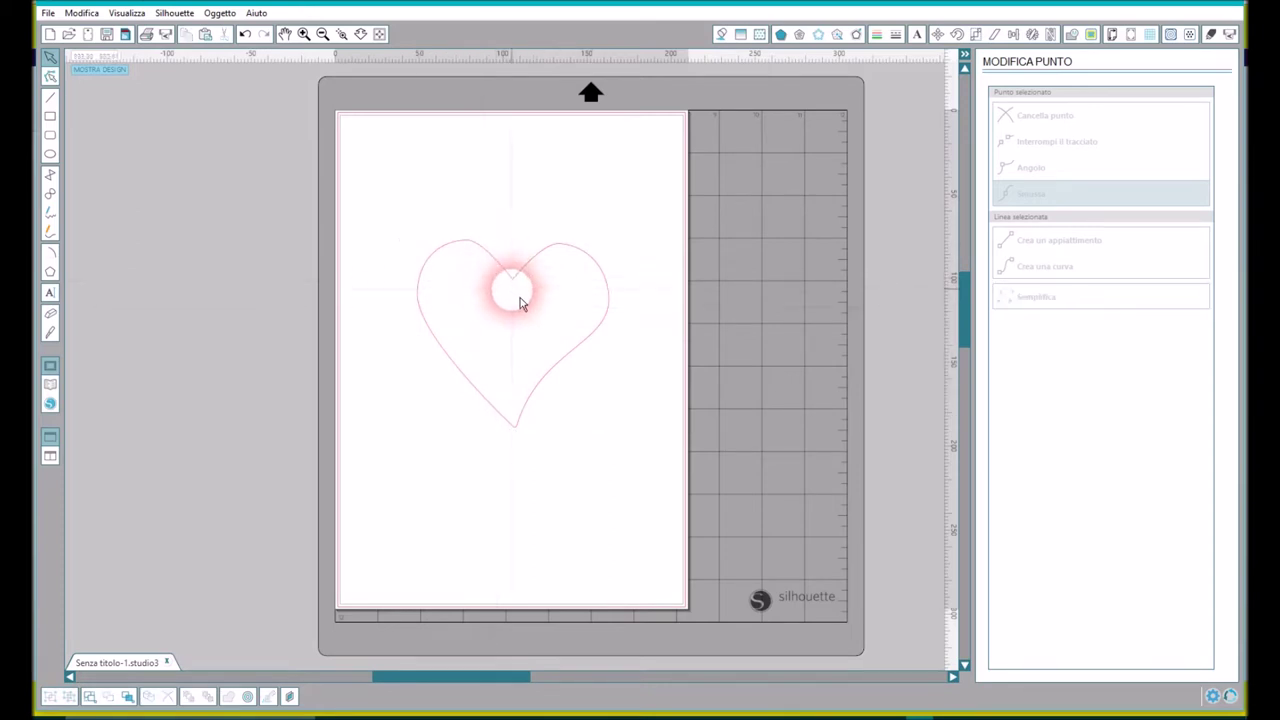
Step: Try a 1.0 mm internal offset on the heart and undo it
click(856, 34)
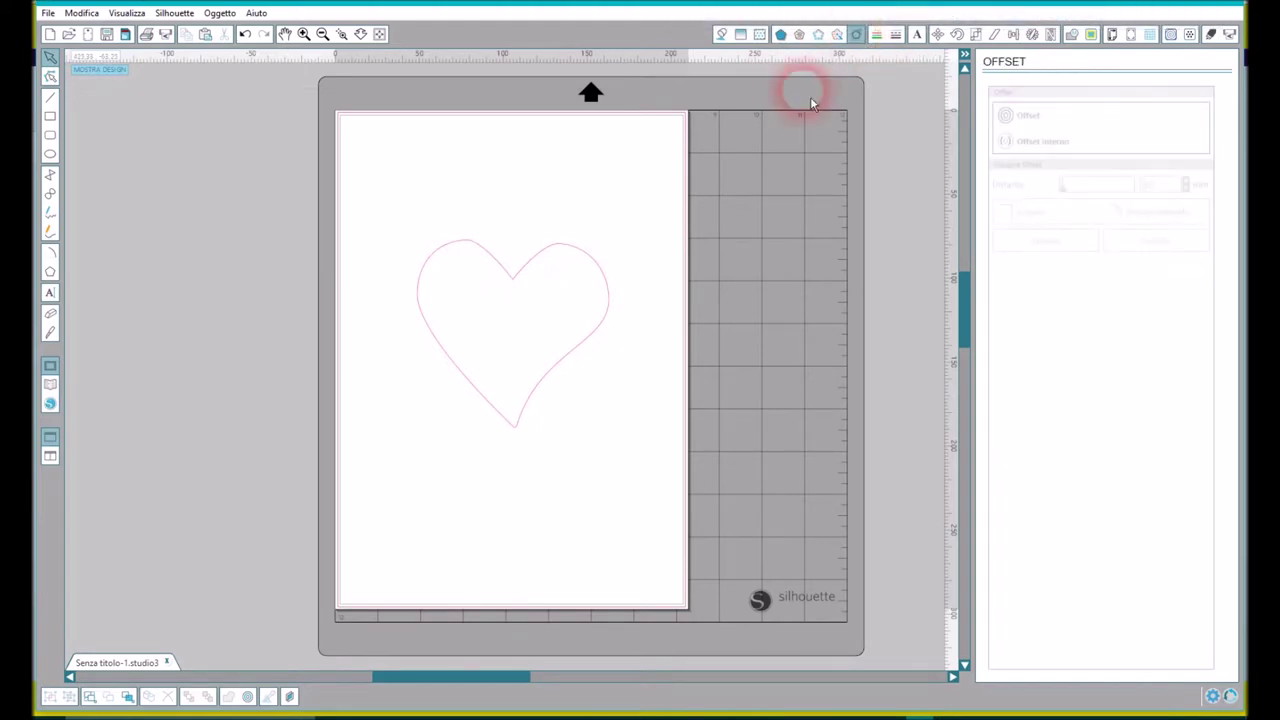
click(606, 276)
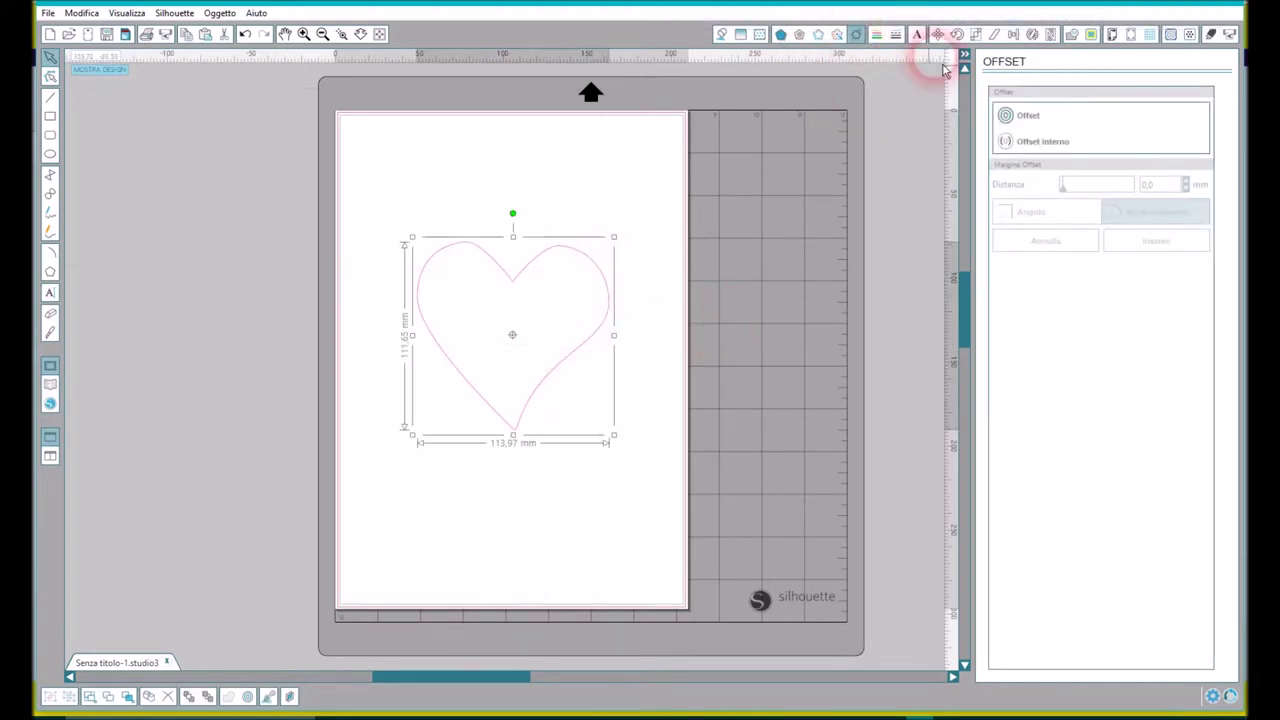
click(1058, 142)
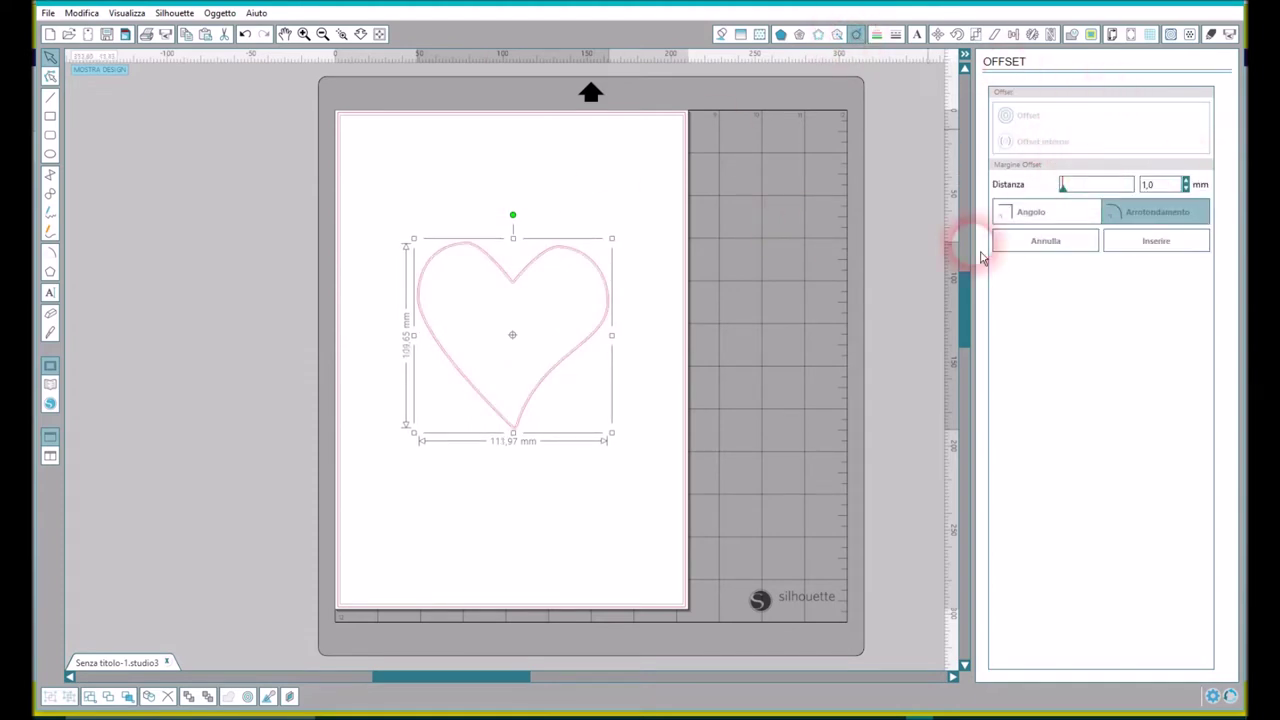
click(244, 34)
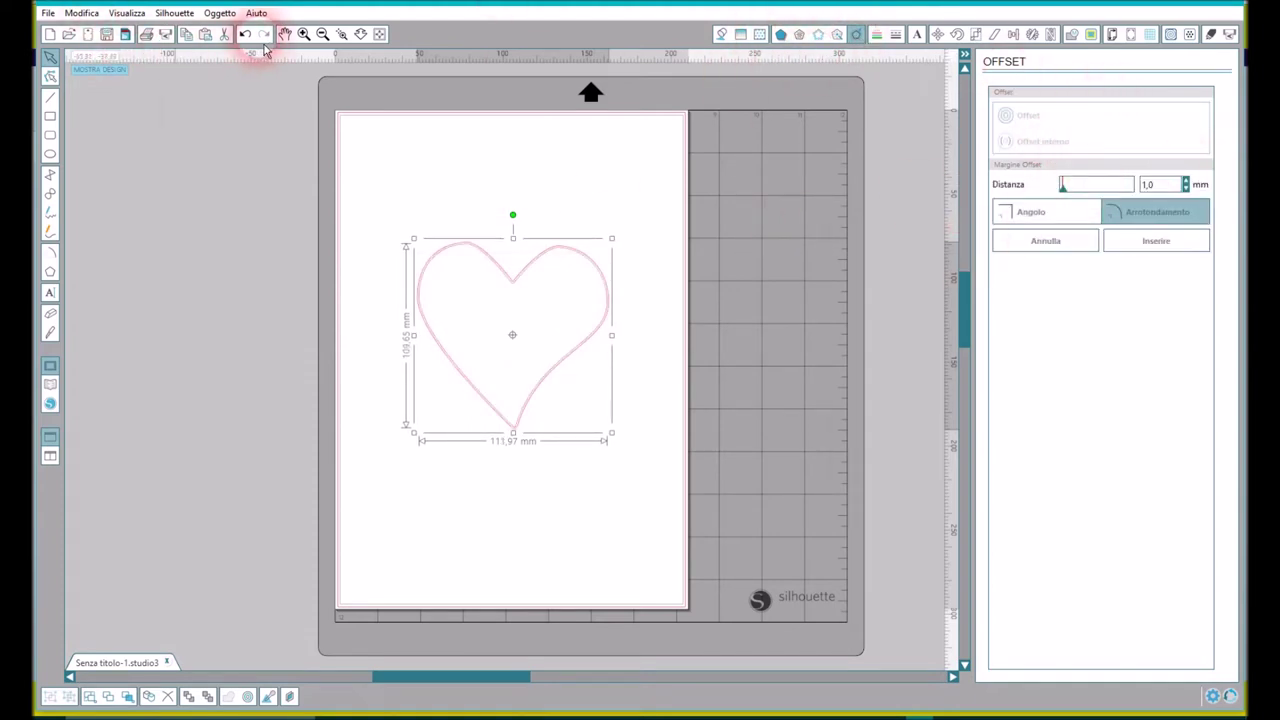
Step: Create an outer offset of the heart at a distance of 10 mm with rounded corners
click(1030, 115)
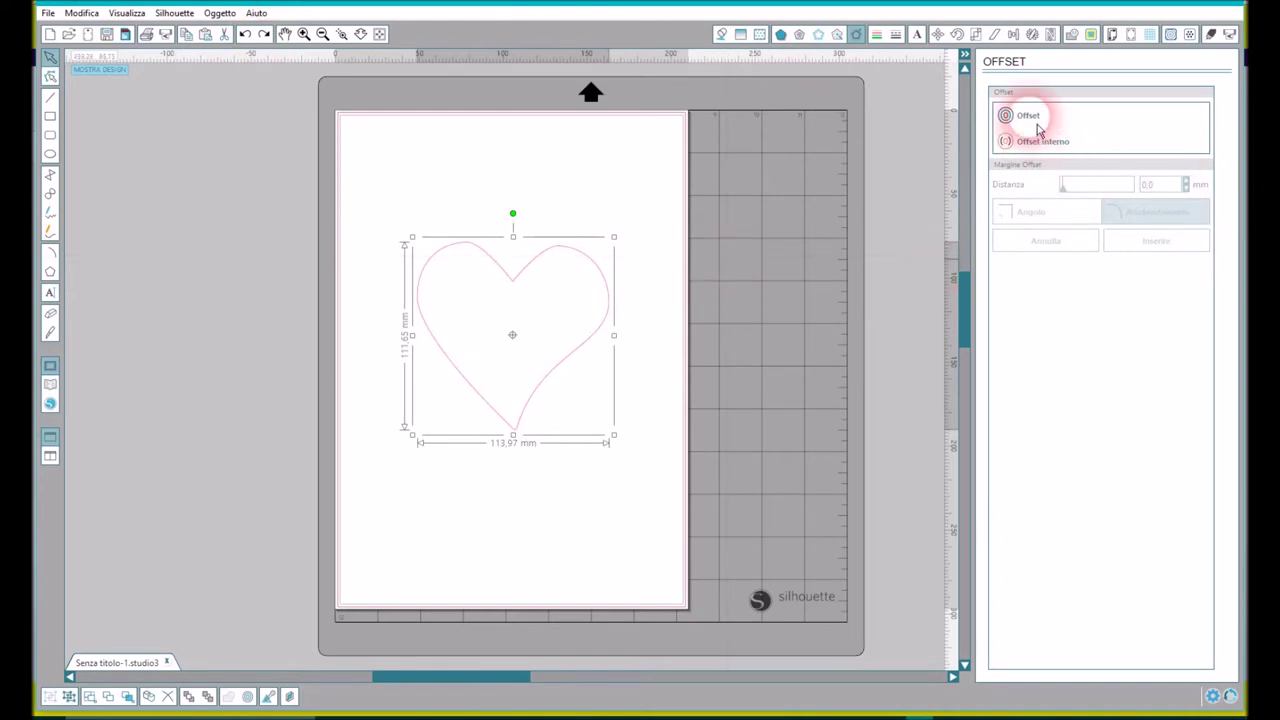
click(1165, 184)
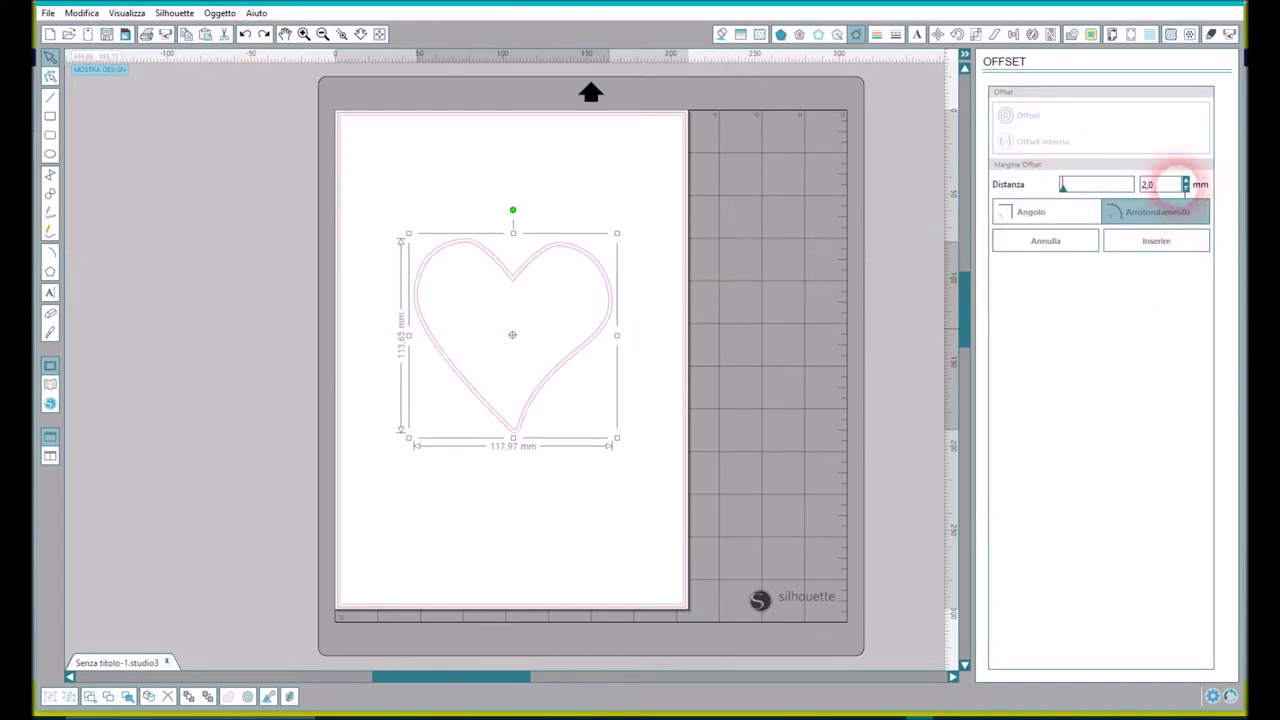
text(10)
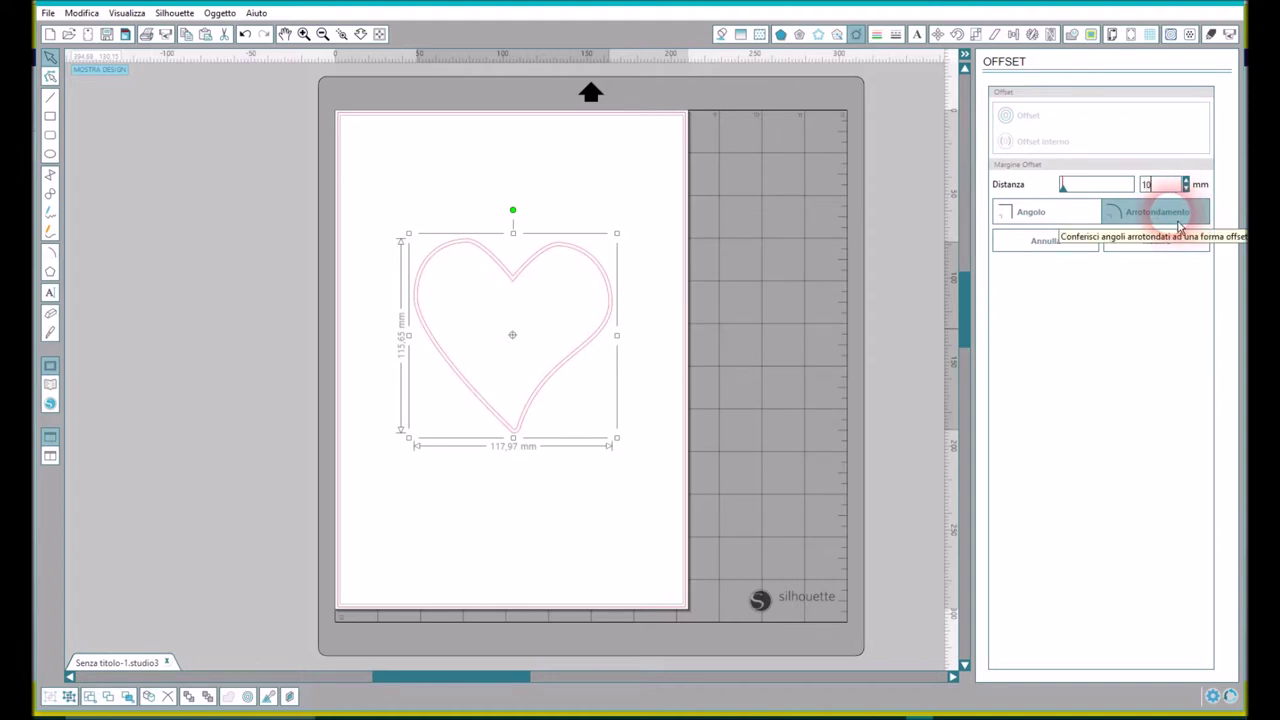
click(1178, 226)
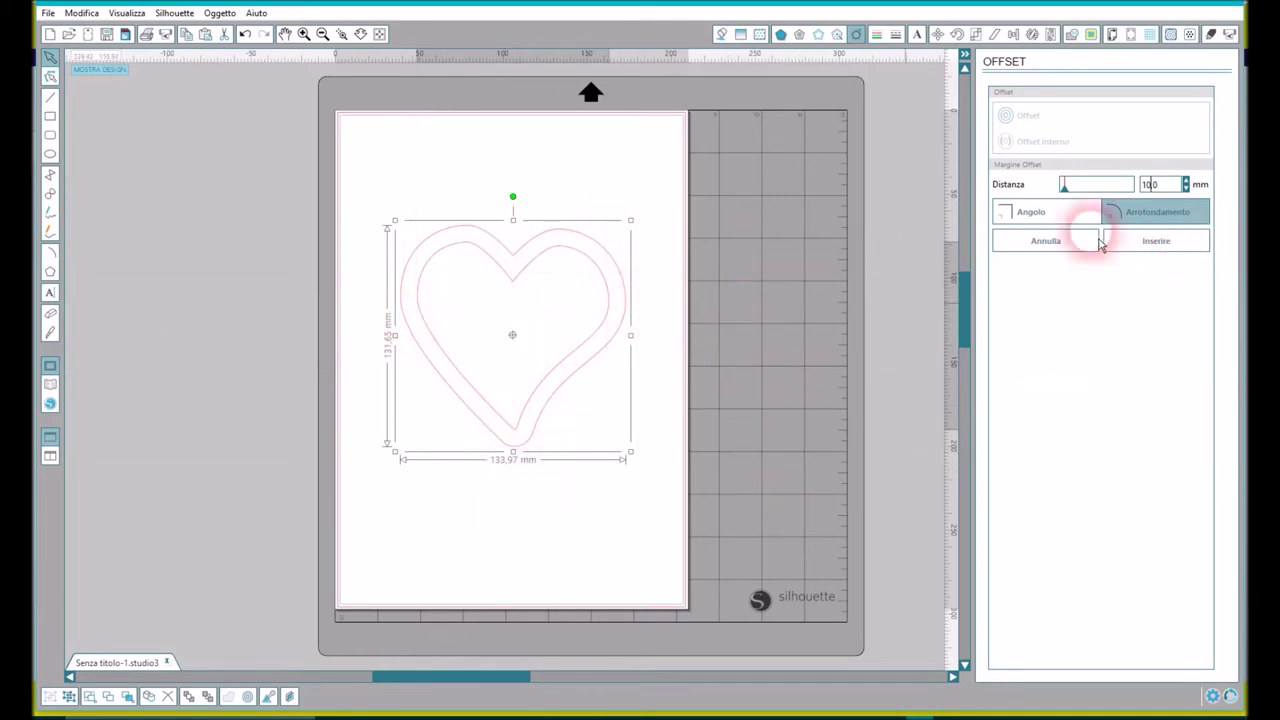
click(125, 200)
Step: Move the inner heart off the page and delete it, and undo both the deletion and the move
drag(586, 263, 864, 294)
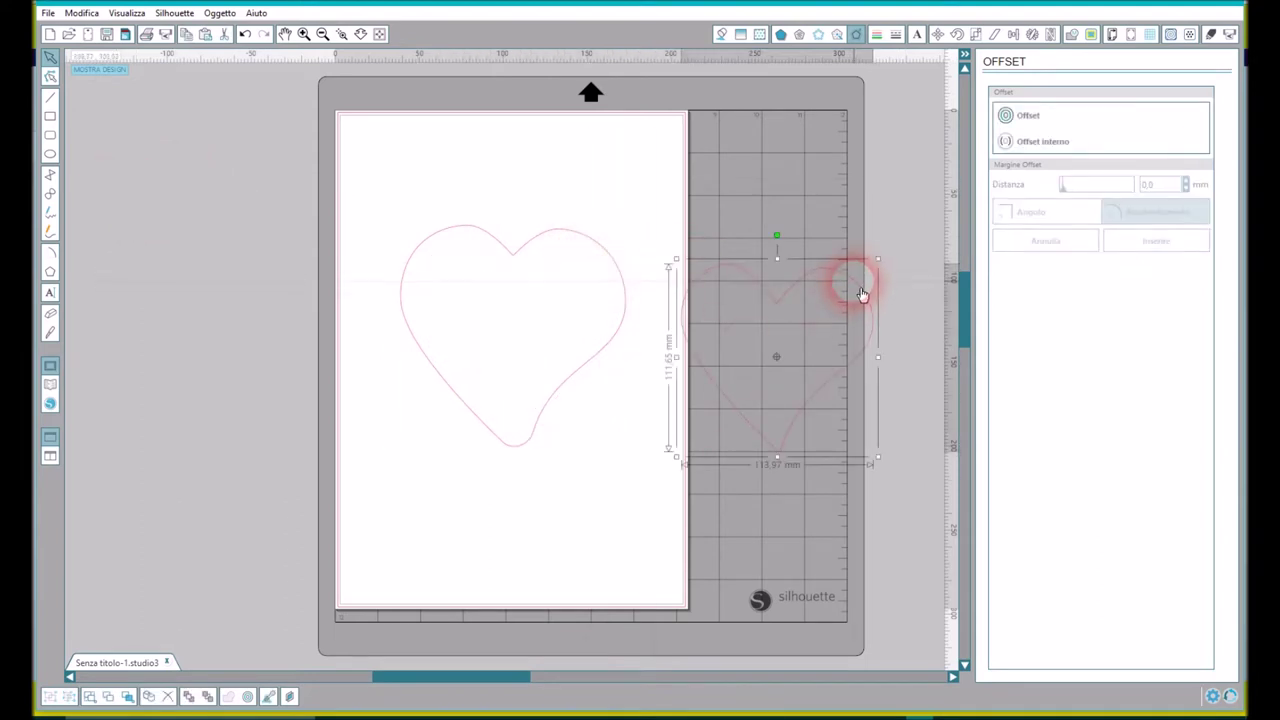
key(Delete)
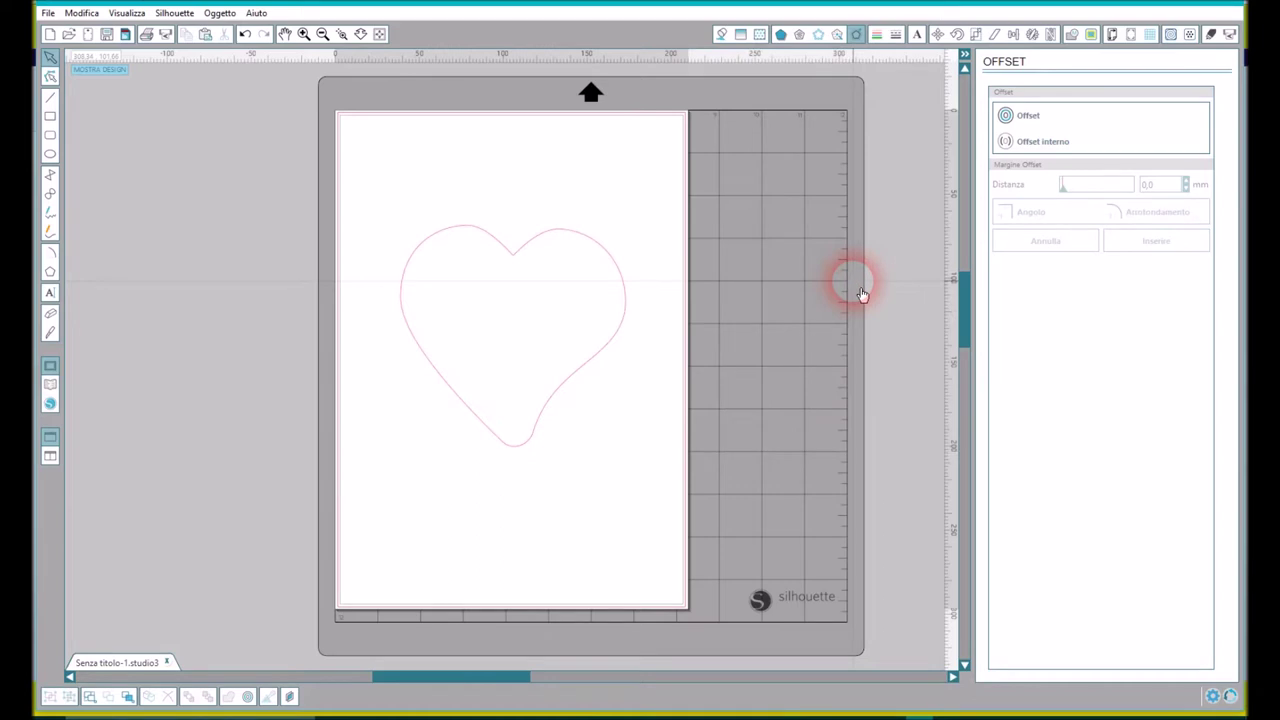
click(249, 47)
click(252, 48)
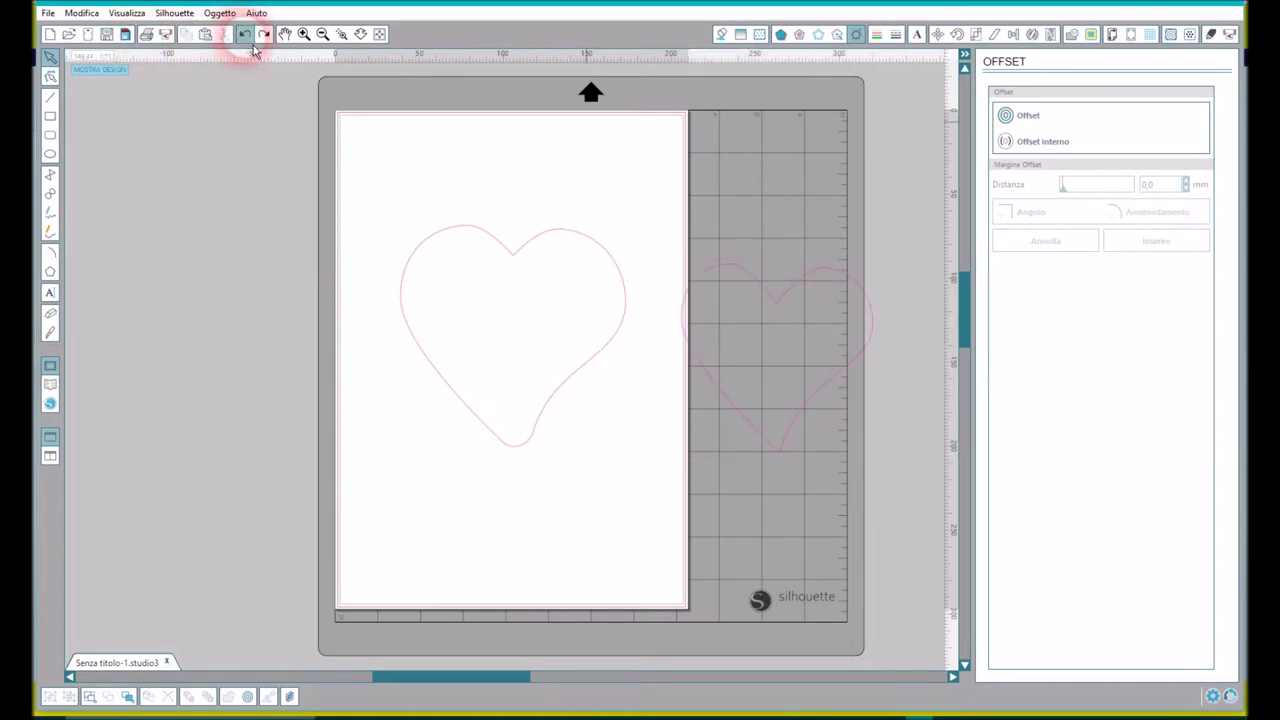
Step: Move the outer offset heart off the page to the right and delete it
mouse_move(620, 285)
mouse_down()
mouse_move(895, 380)
mouse_move(929, 349)
mouse_up()
click(809, 306)
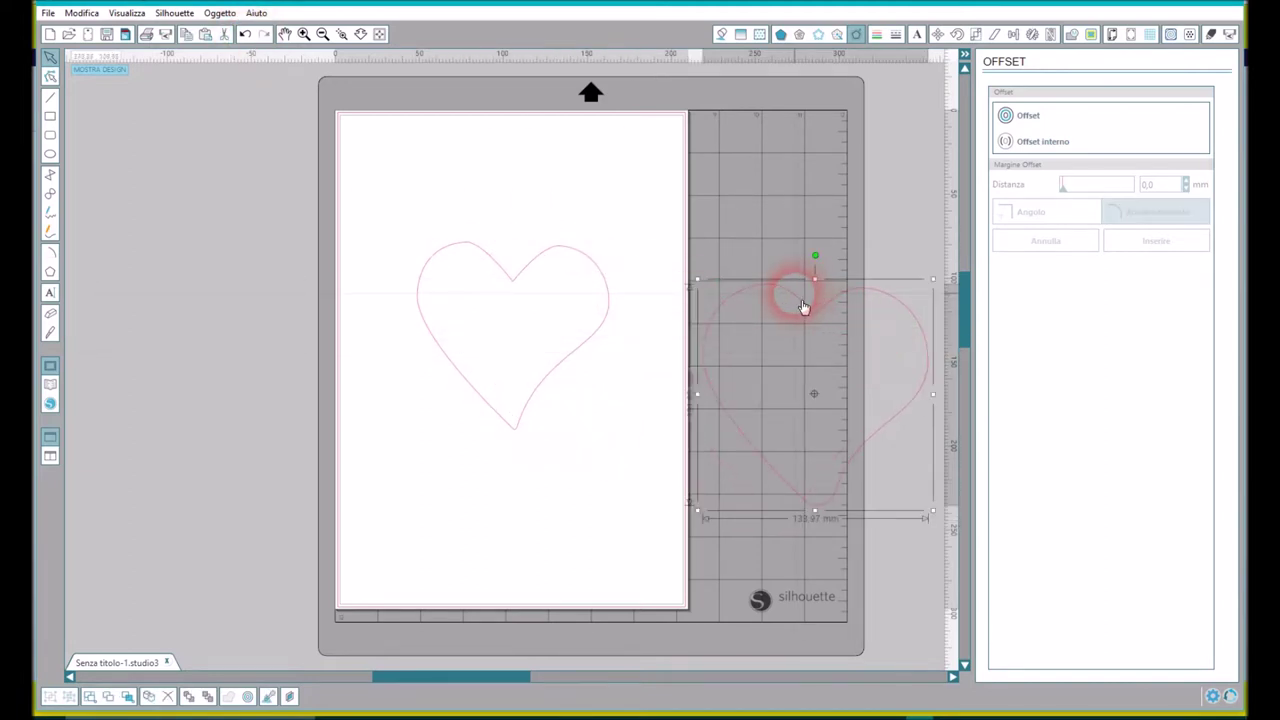
key(Delete)
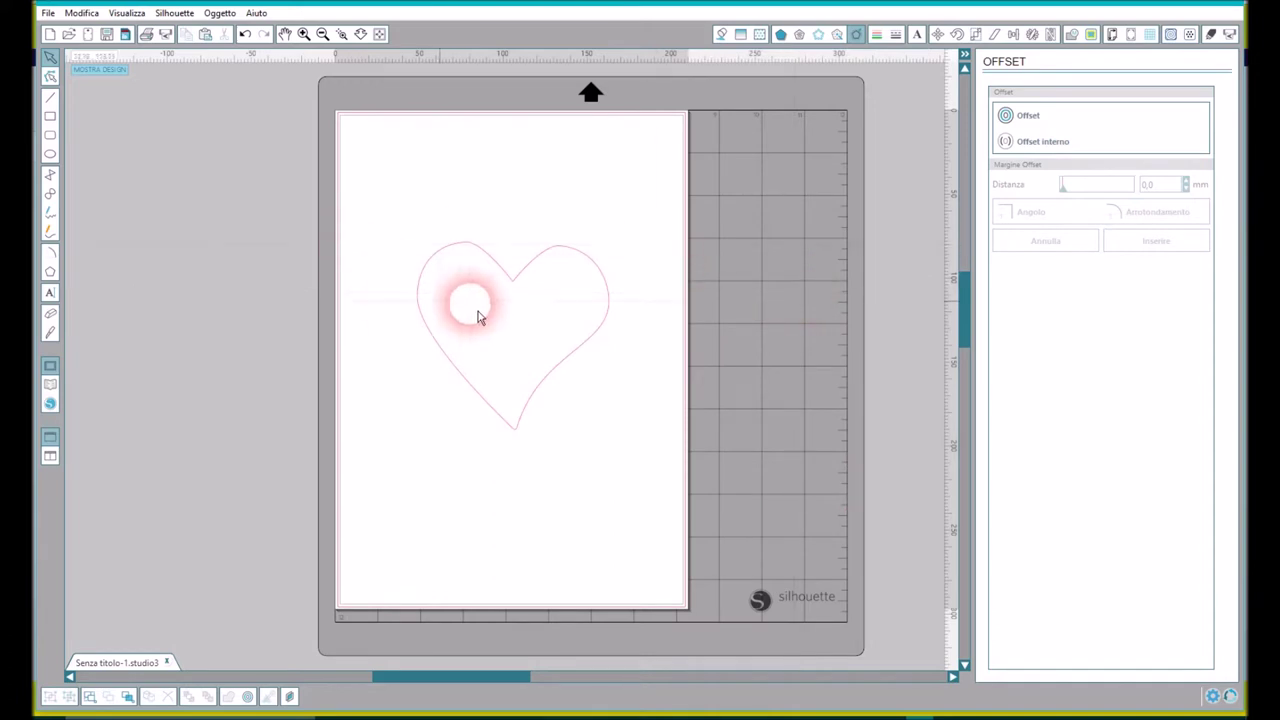
Step: Try scaling the heart down proportionally from its corner to about 55 mm wide
click(521, 289)
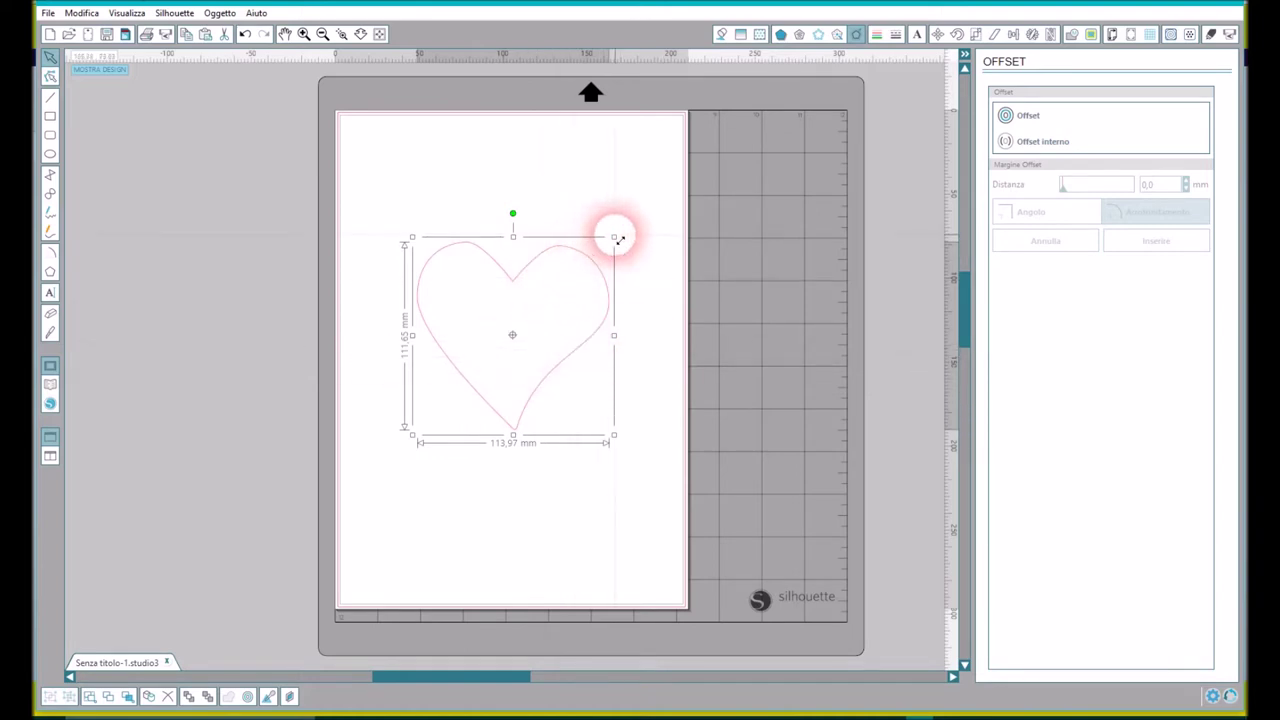
drag(619, 240, 535, 373)
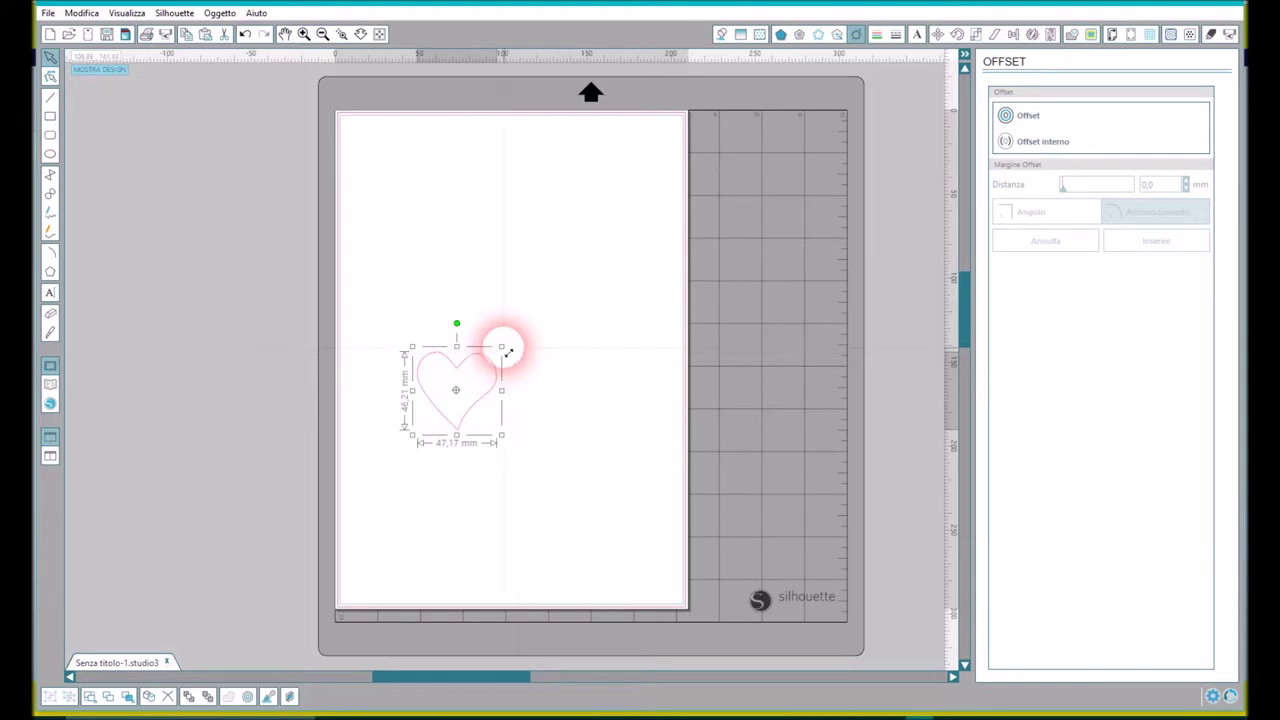
drag(502, 347, 516, 336)
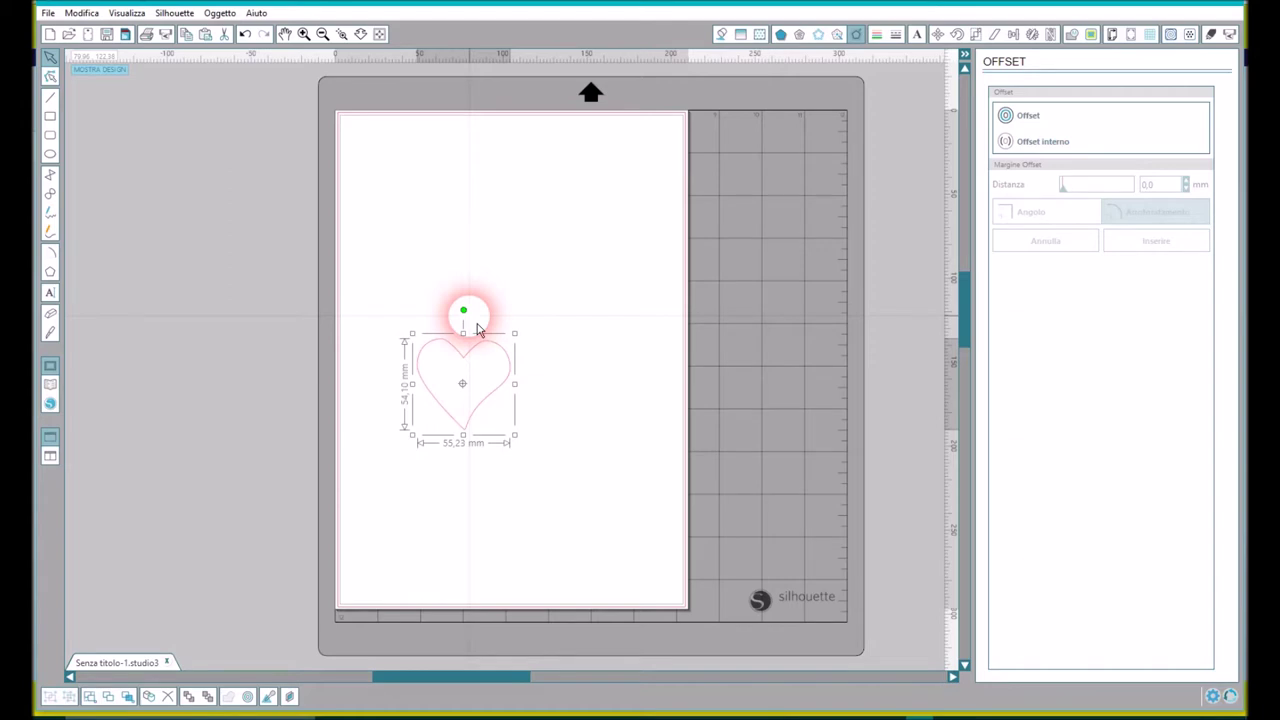
Step: Move the full-size heart slightly lower on the page and deselect it
drag(478, 330, 522, 293)
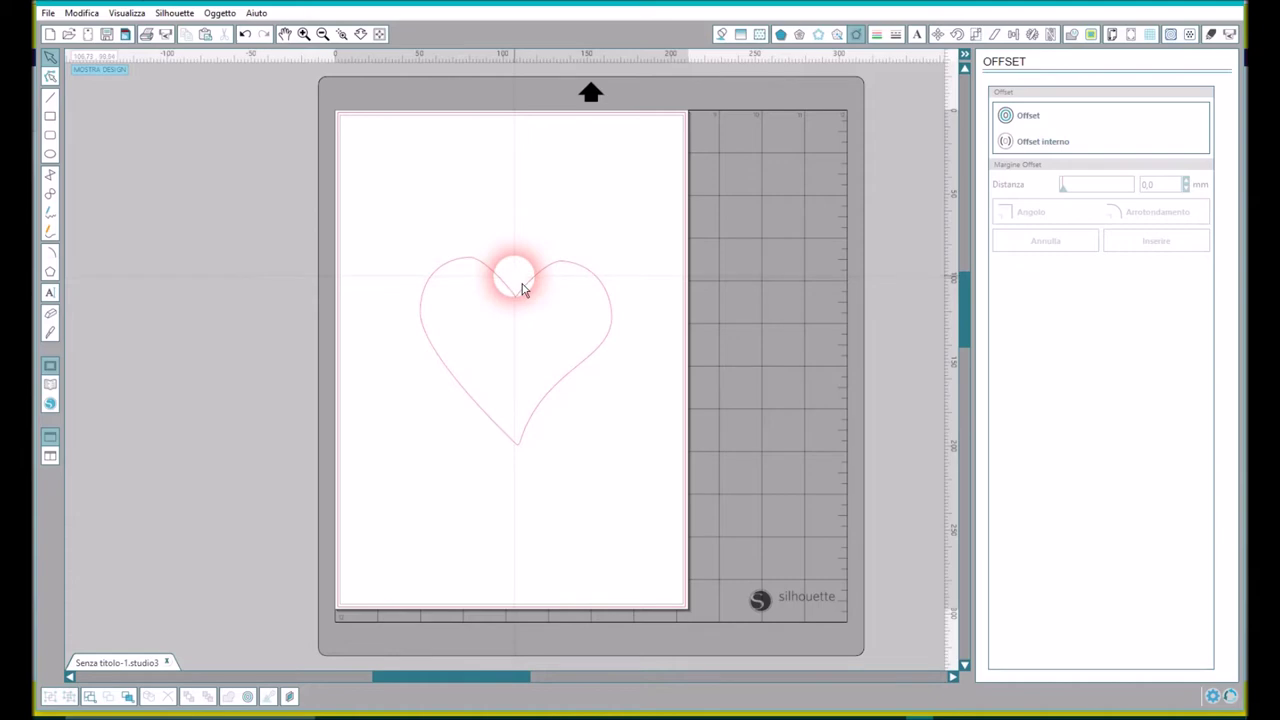
drag(522, 289, 518, 293)
click(324, 92)
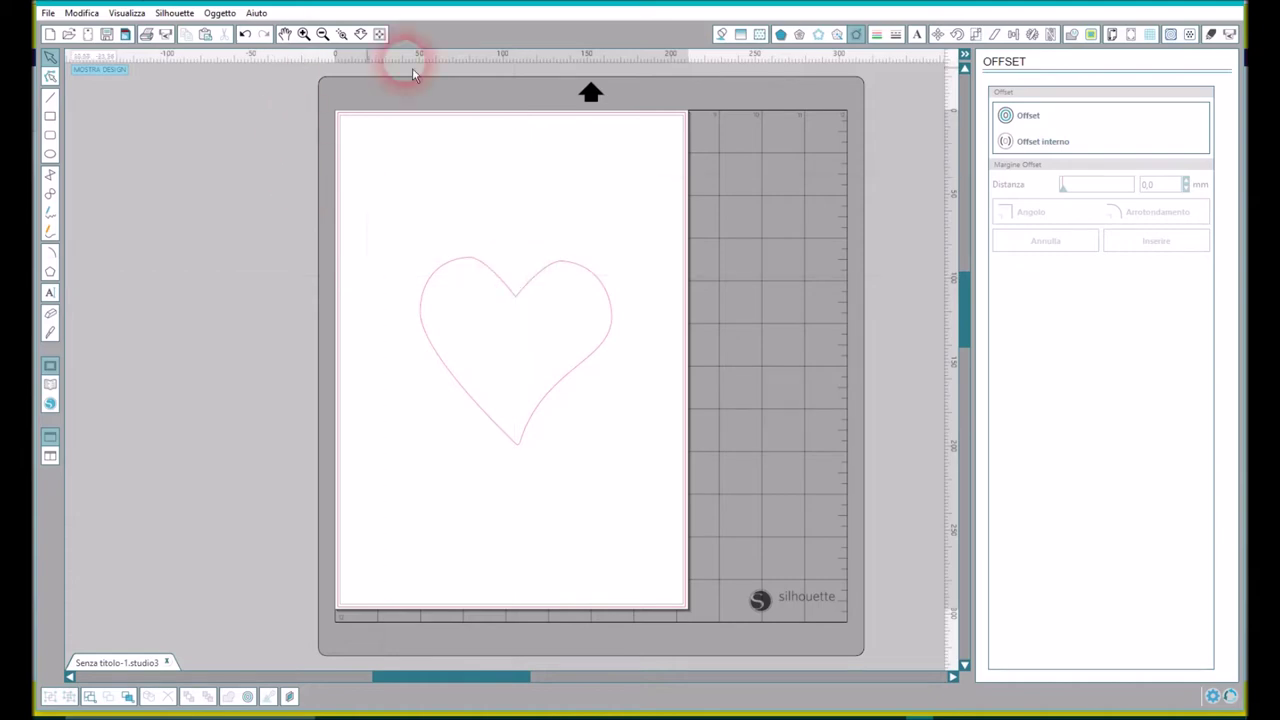
Step: Draw a small ellipse about 17.6 by 20.3 mm and place it over the notch between the heart's lobes
click(50, 153)
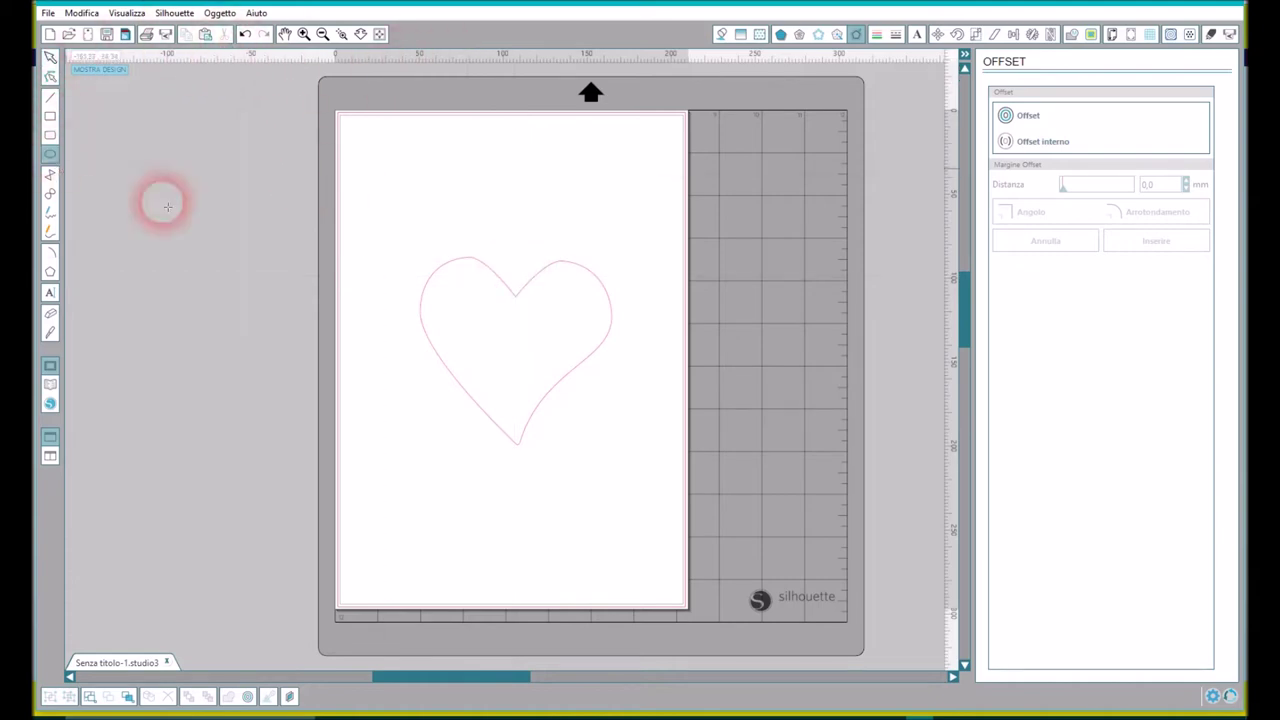
mouse_move(508, 278)
mouse_down()
mouse_move(537, 308)
mouse_move(528, 287)
mouse_up()
click(50, 57)
click(410, 252)
click(525, 310)
drag(535, 261, 540, 264)
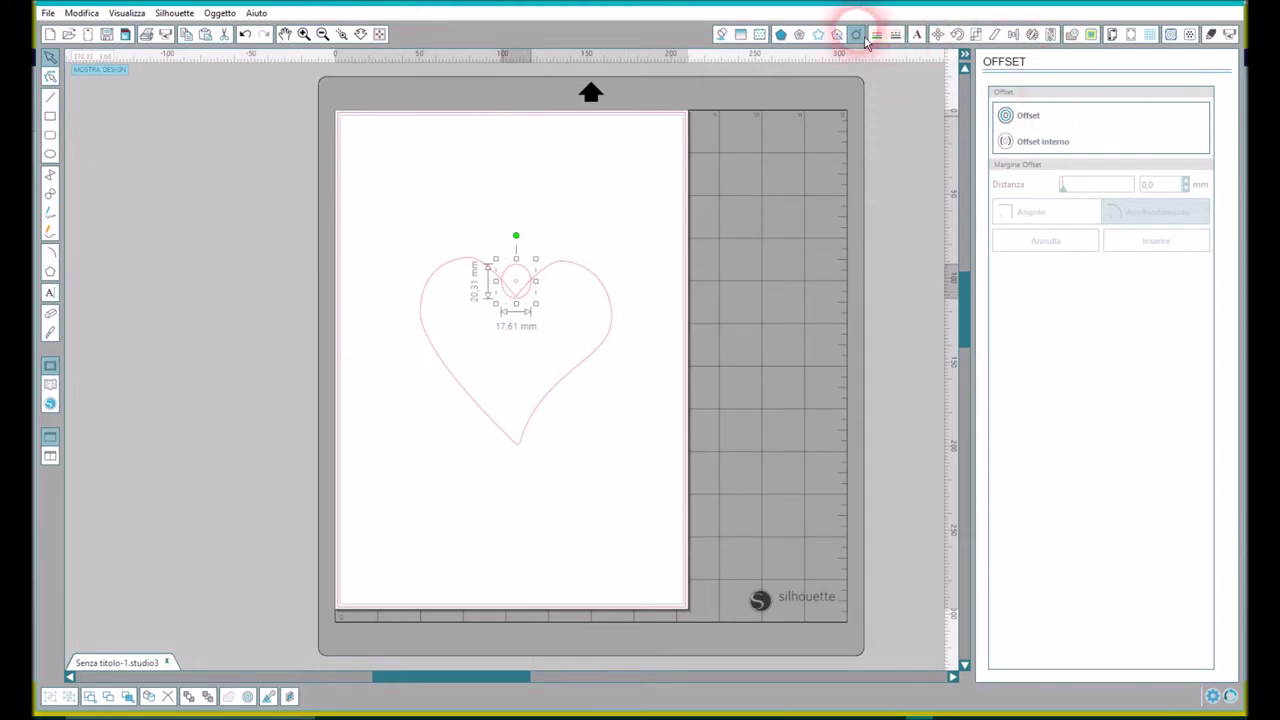
Step: Create an internal offset of the small ellipse with rounded corners, about 7.6 by 10.3 mm in size
click(1076, 146)
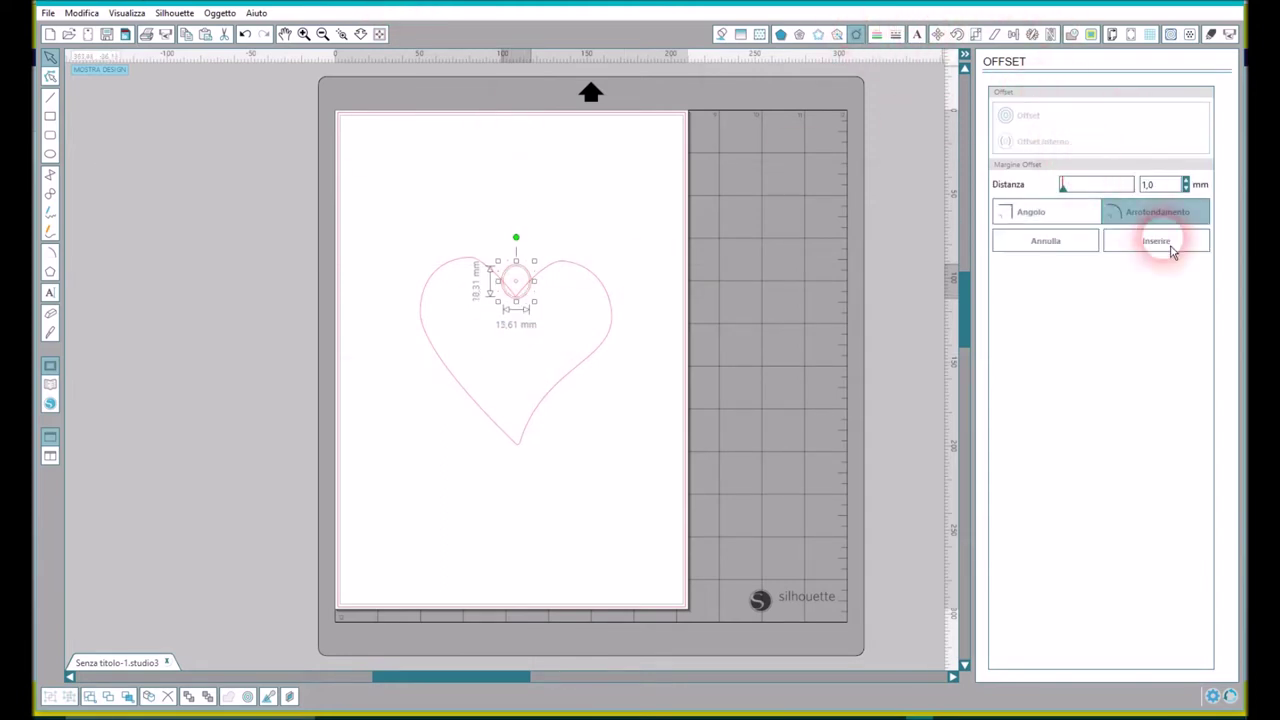
click(1184, 182)
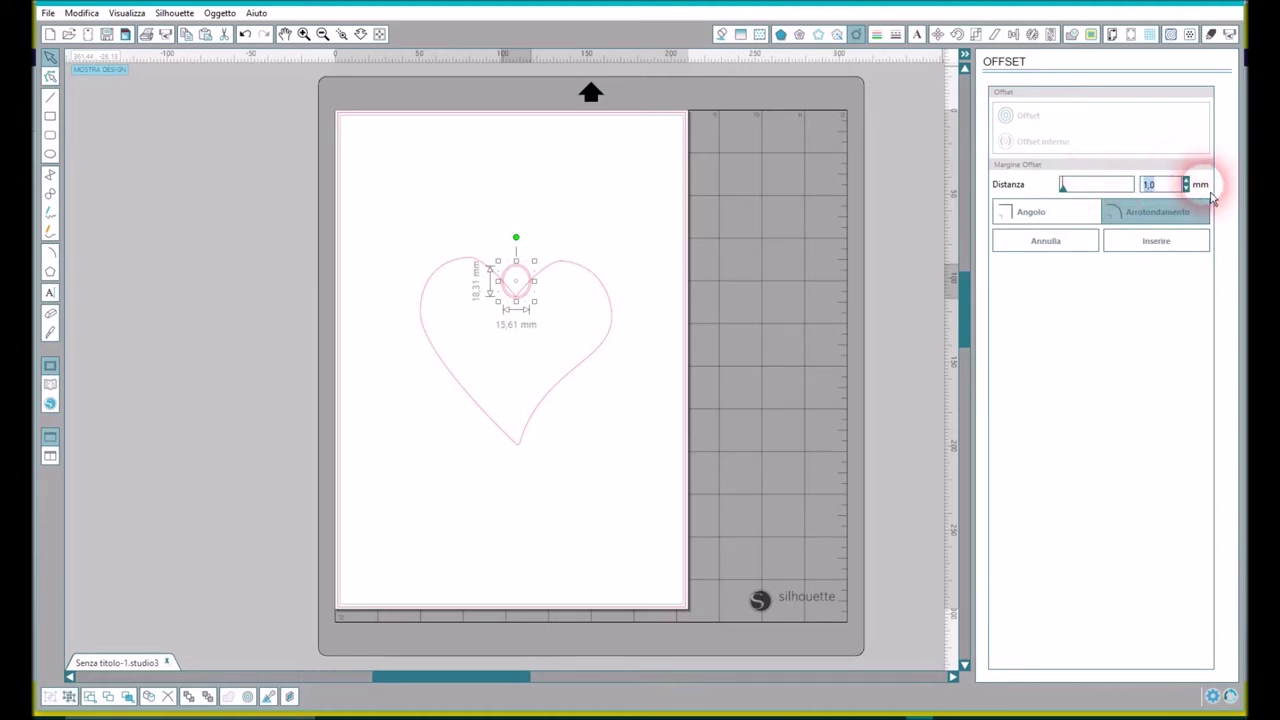
click(1168, 246)
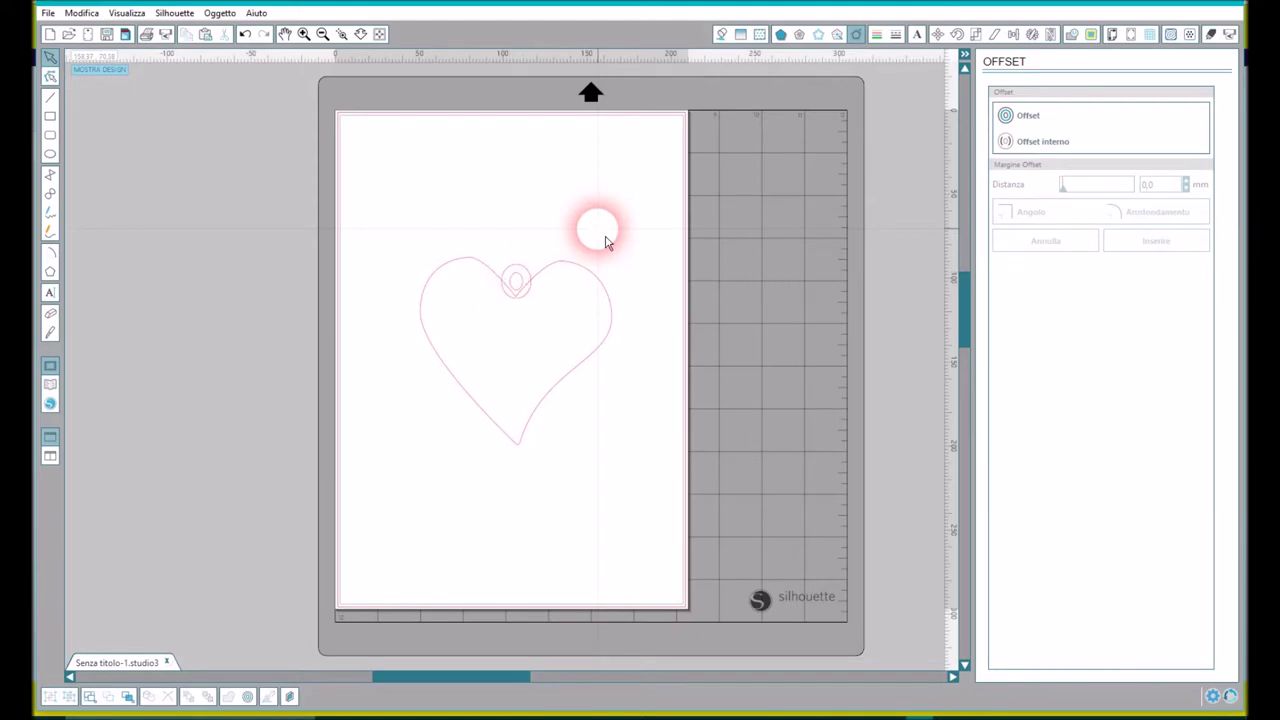
Step: Move the inner offset ellipse off the page and weld the outer ellipse to the heart
click(506, 283)
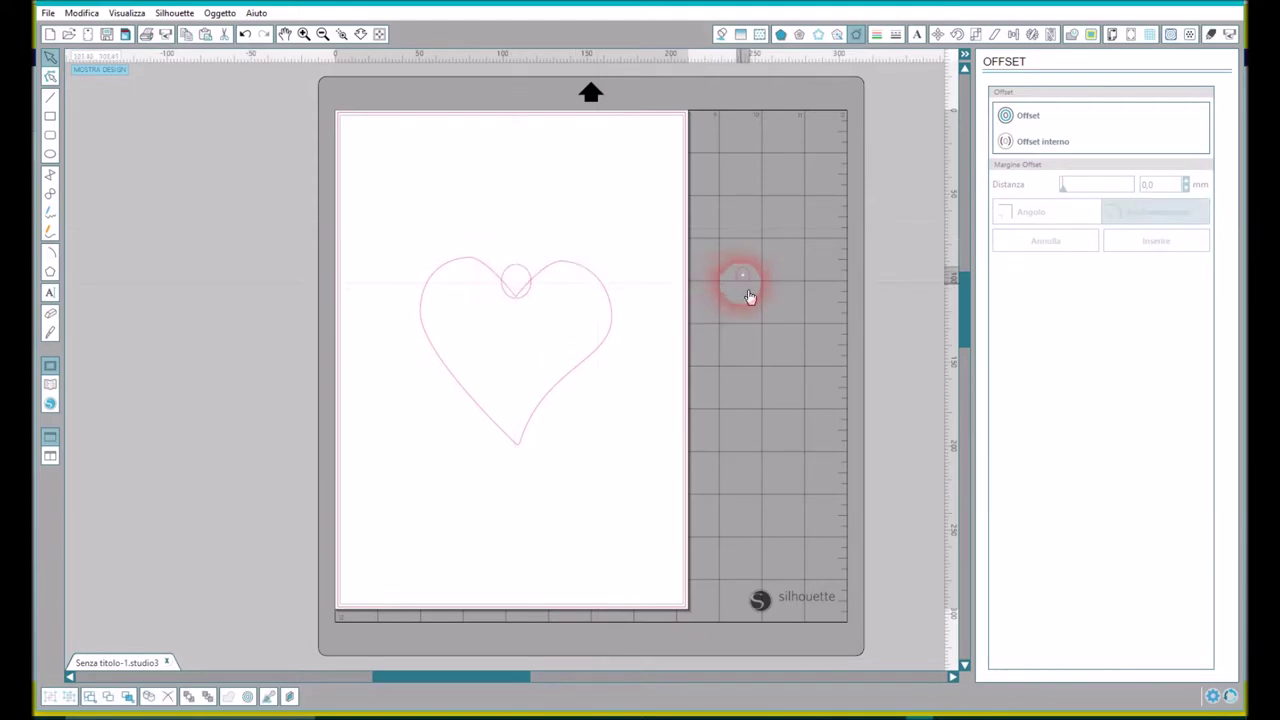
drag(400, 229, 609, 277)
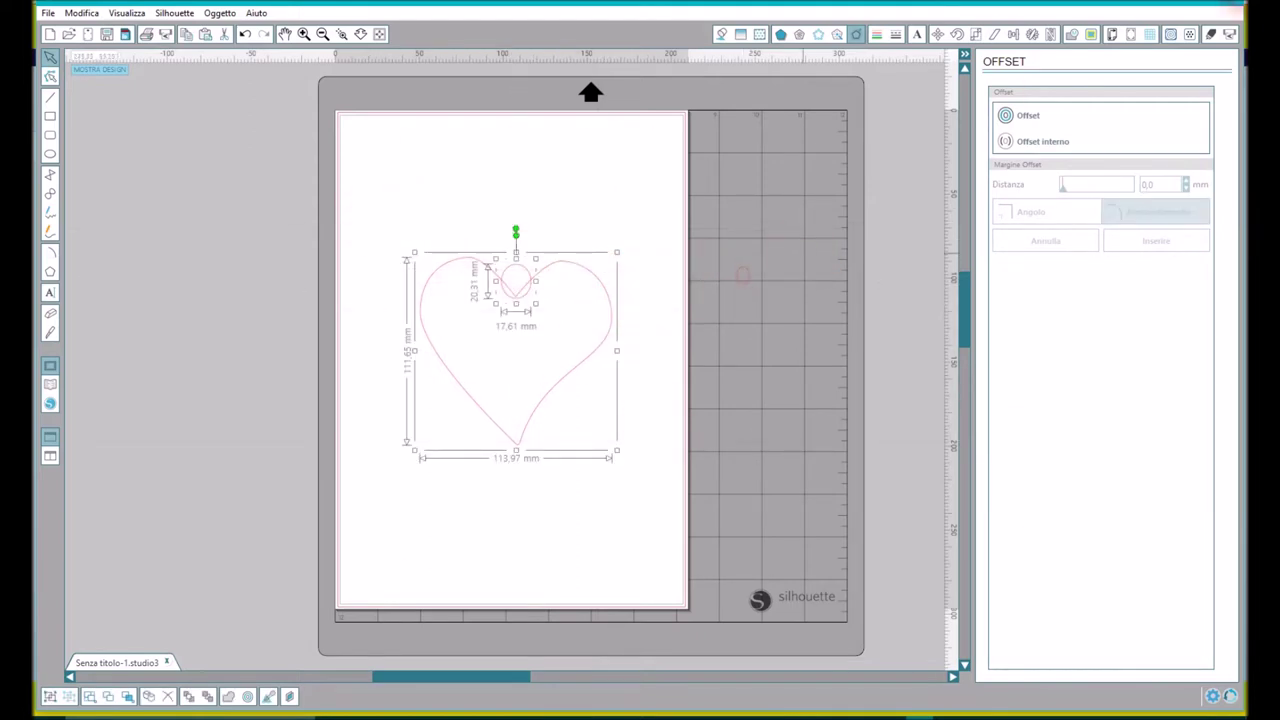
click(1071, 34)
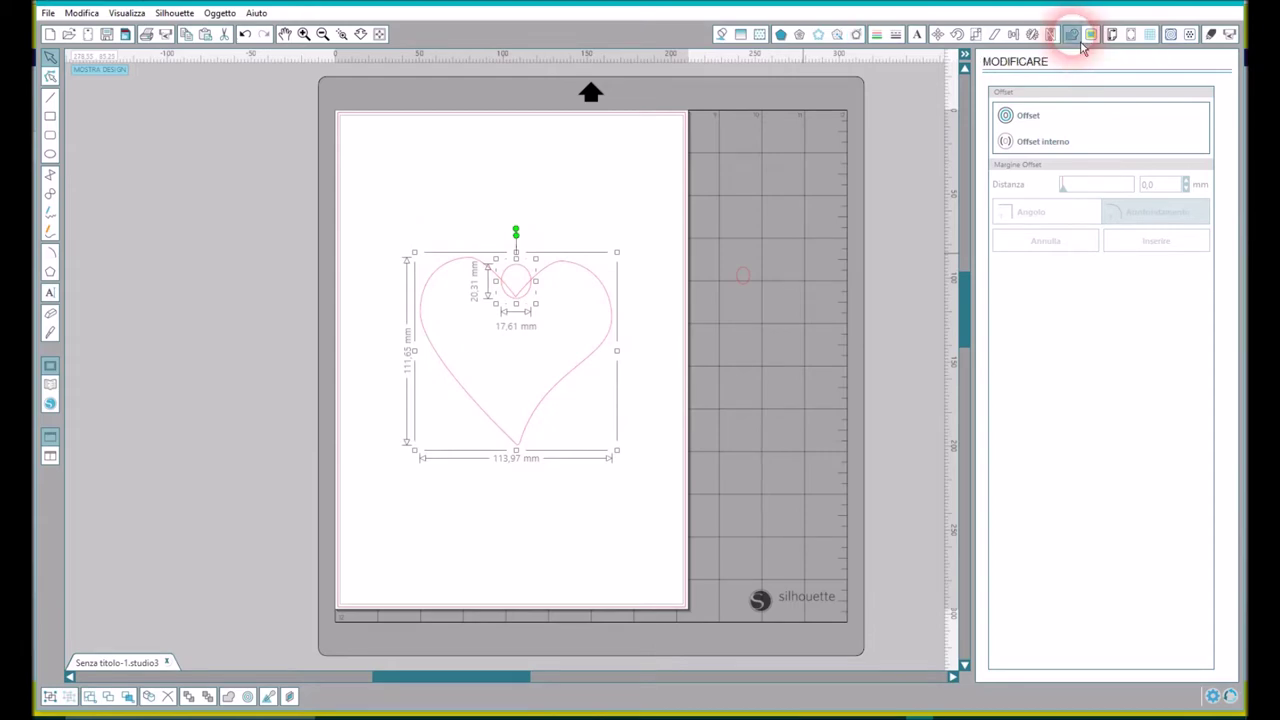
click(1025, 118)
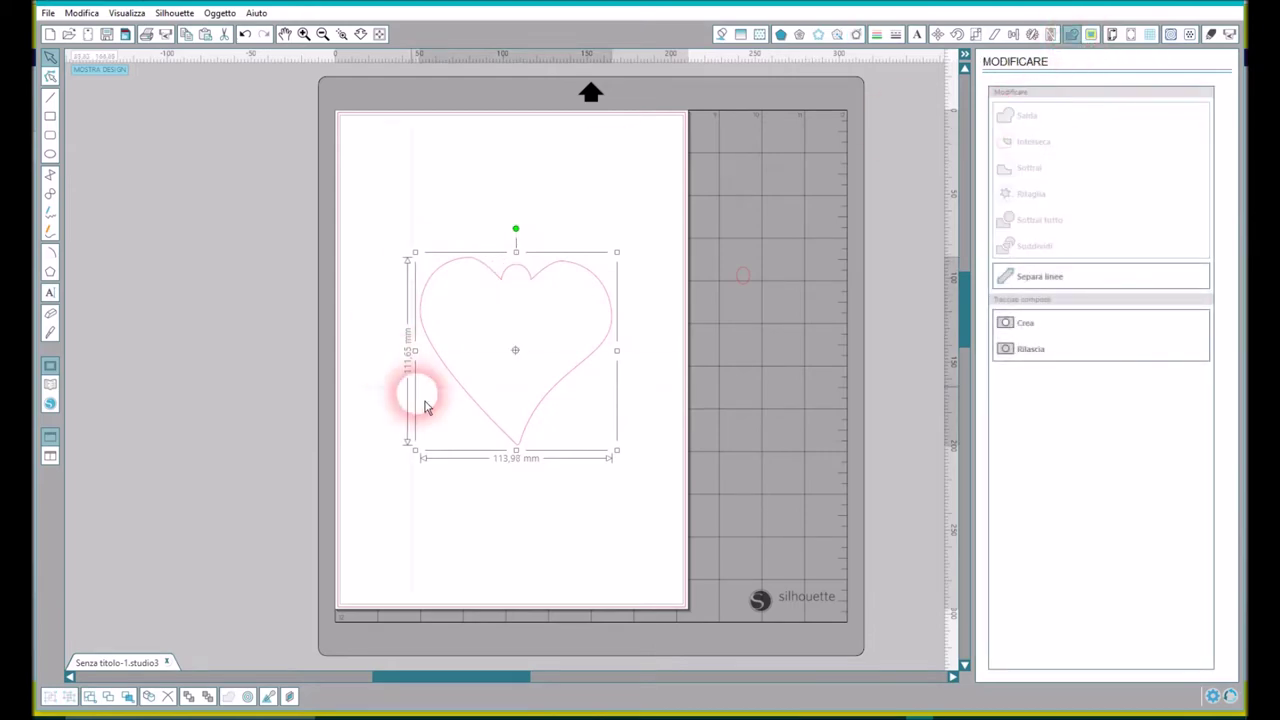
Step: Move the inner ellipse back inside the loop on the heart's notch and group it with the heart
click(756, 293)
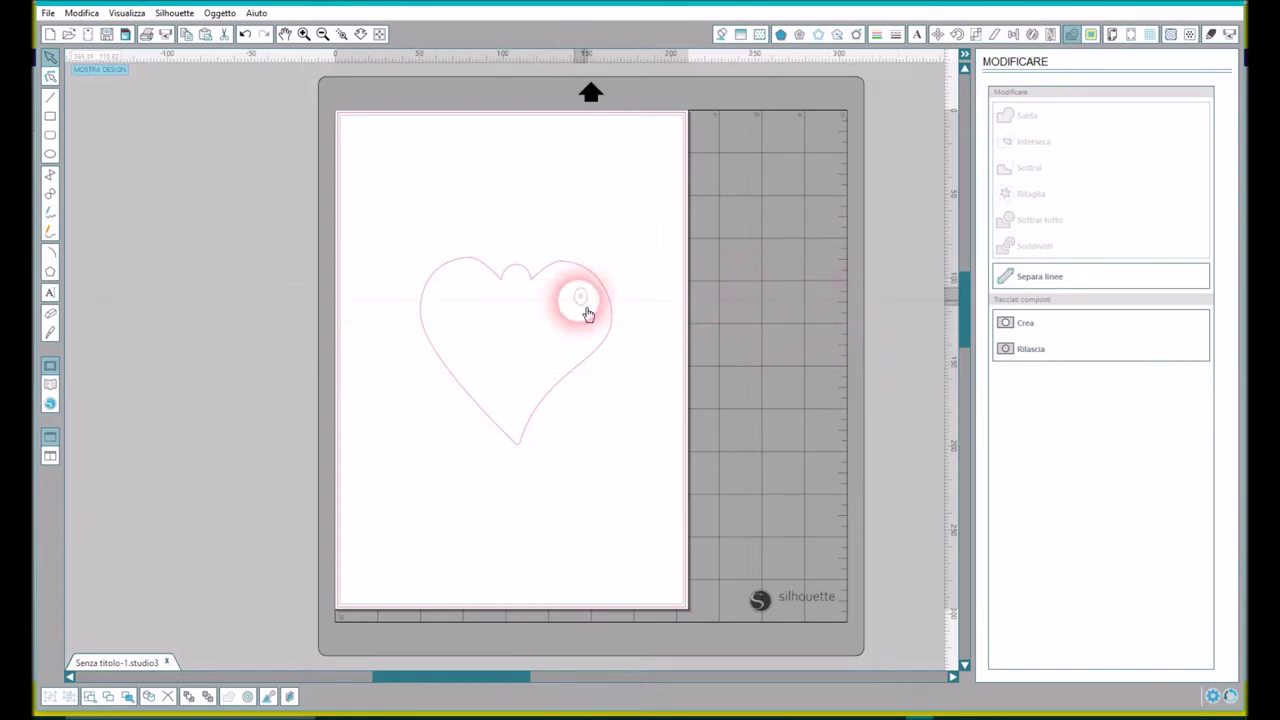
click(525, 291)
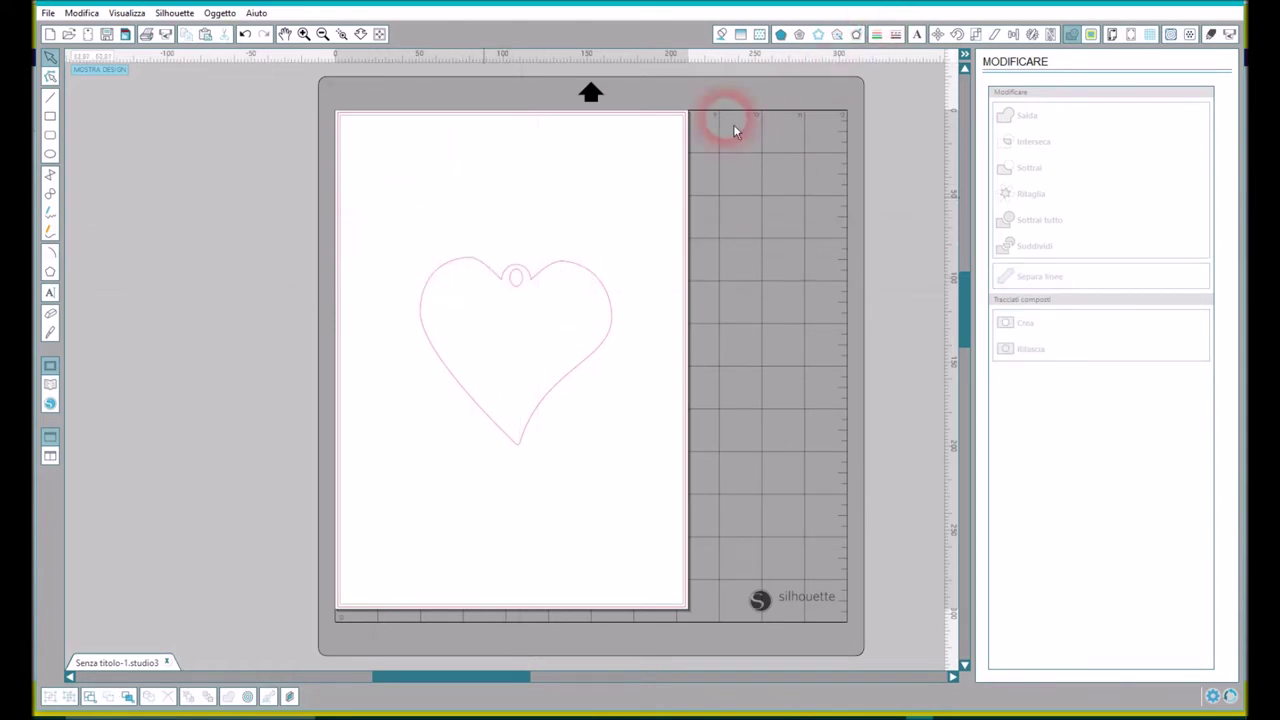
drag(400, 220, 674, 577)
right_click(547, 342)
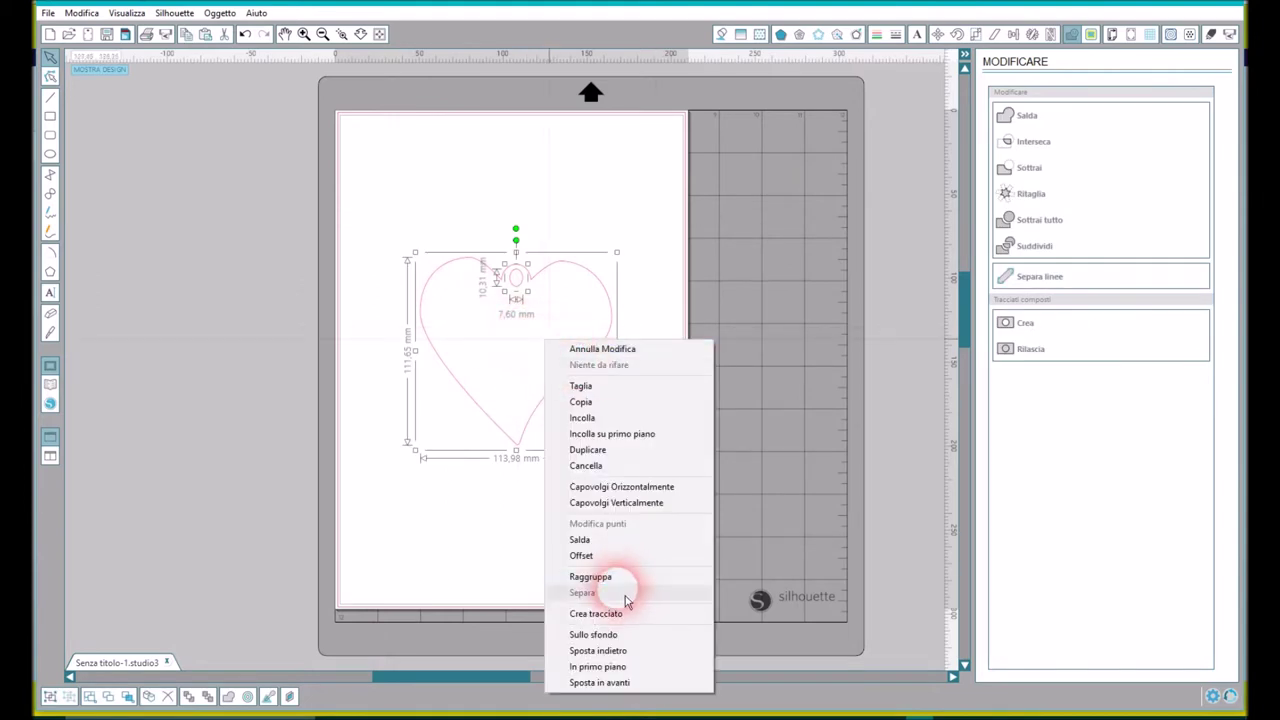
click(600, 577)
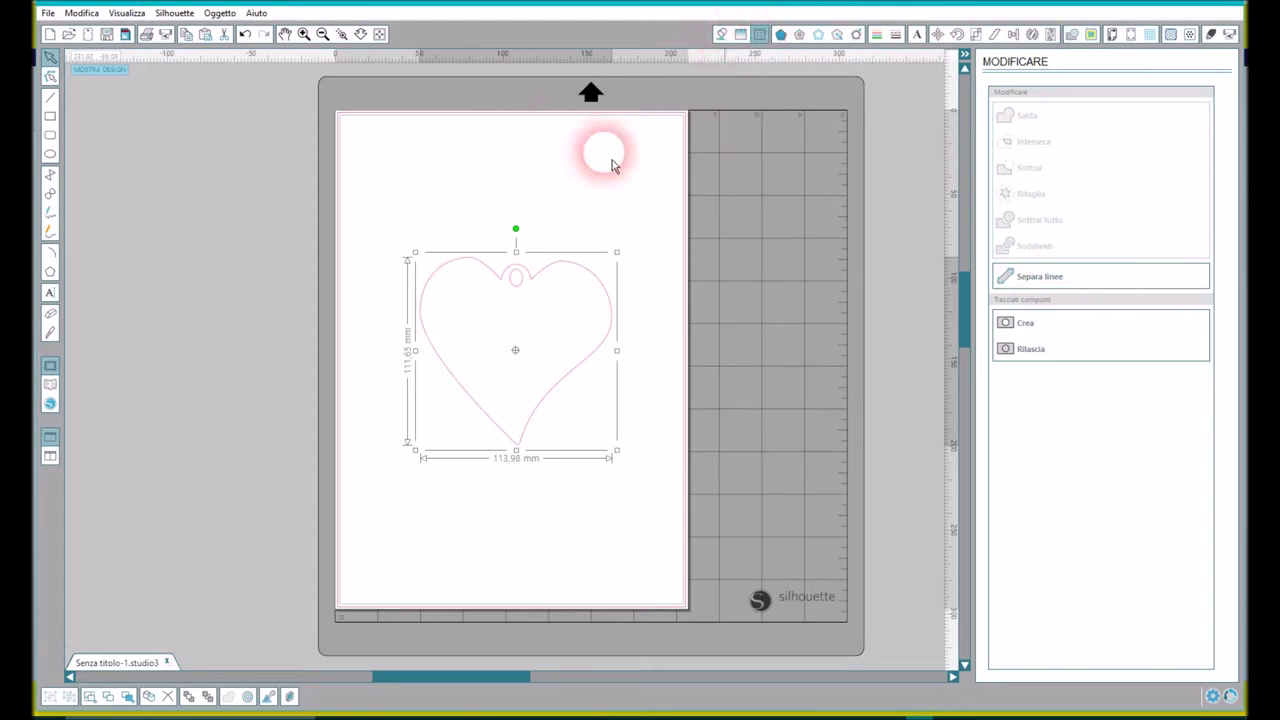
Step: Fill the grouped heart with the red crumpled texture pattern and shift it slightly down the page
click(760, 34)
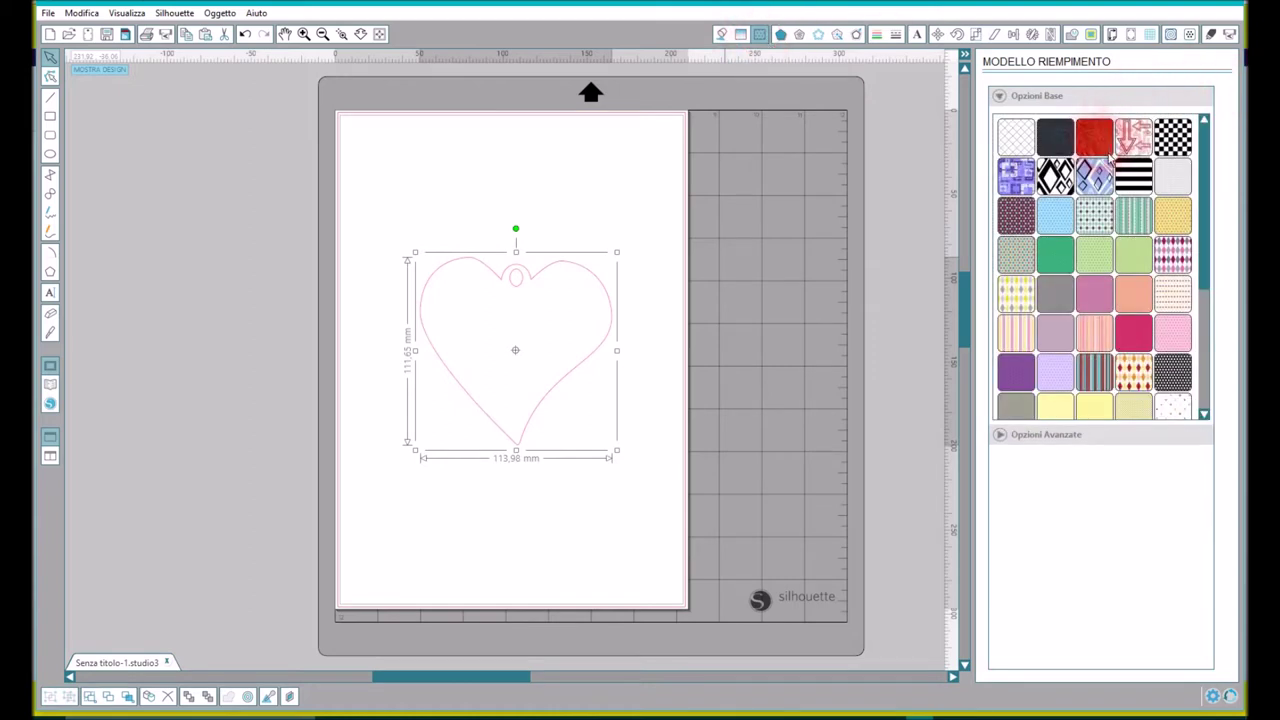
click(1104, 148)
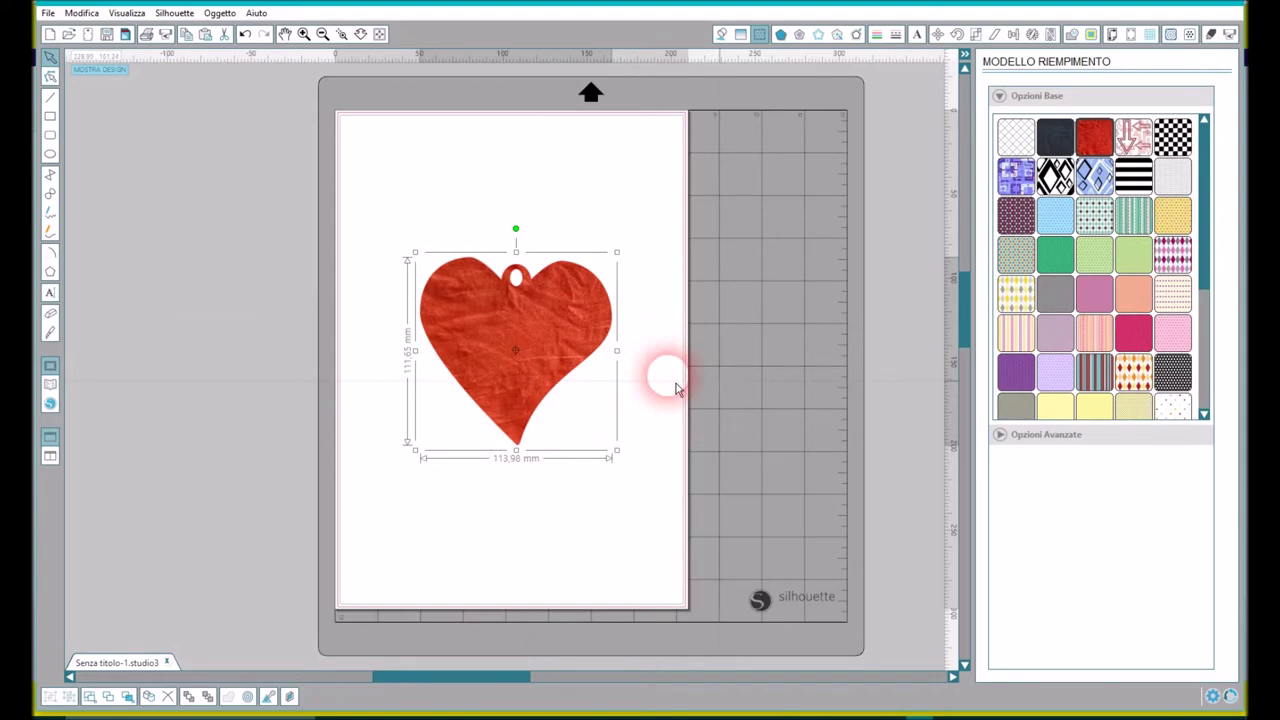
drag(574, 371, 572, 383)
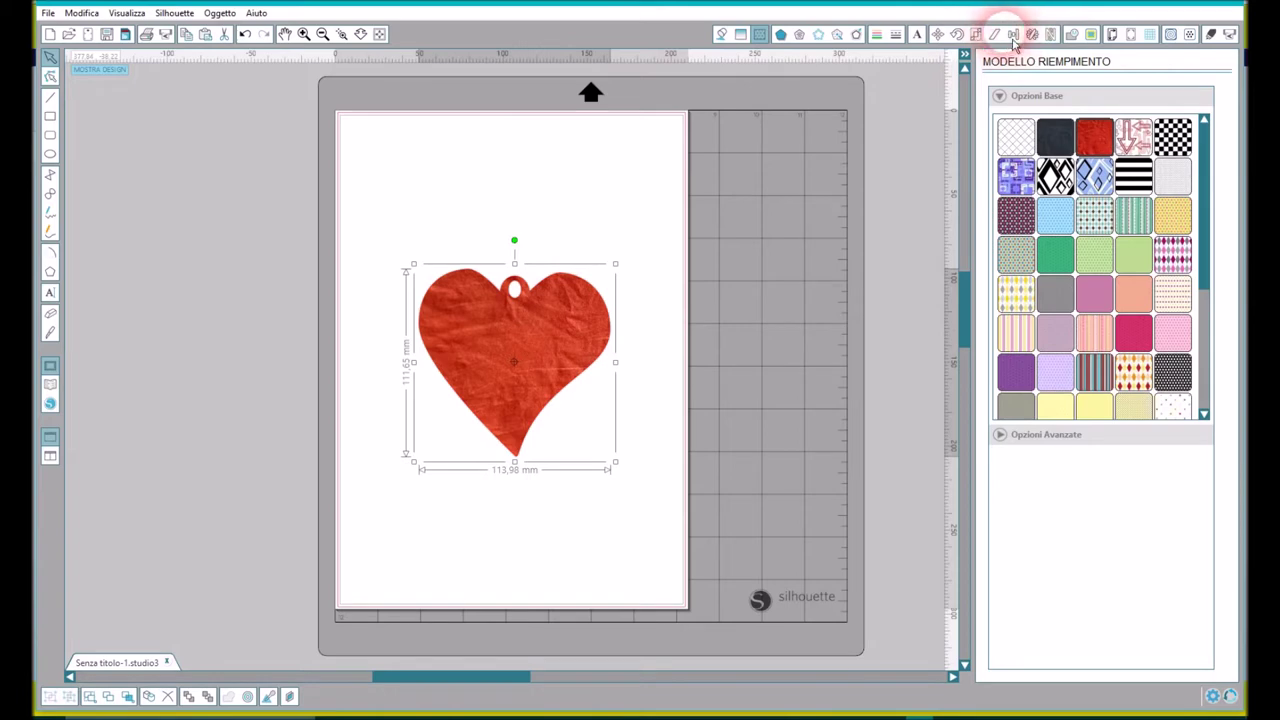
Step: Scale the red heart to 80%
click(977, 35)
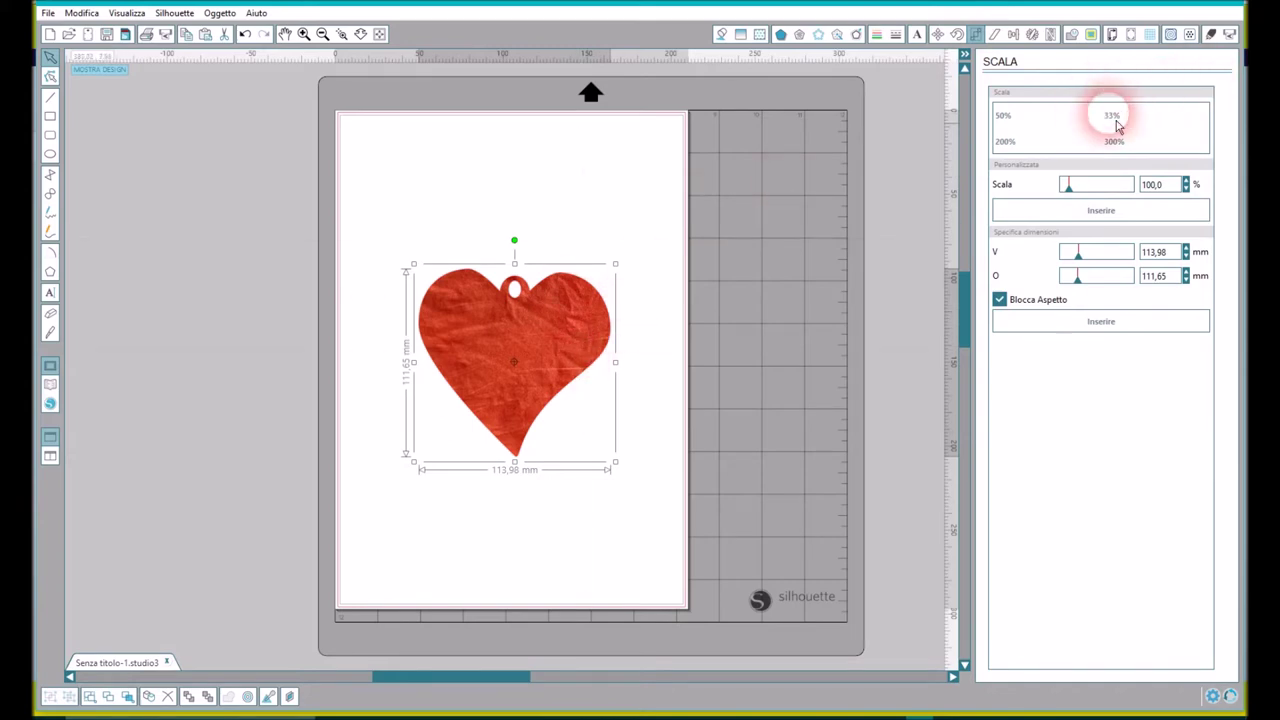
double_click(1152, 188)
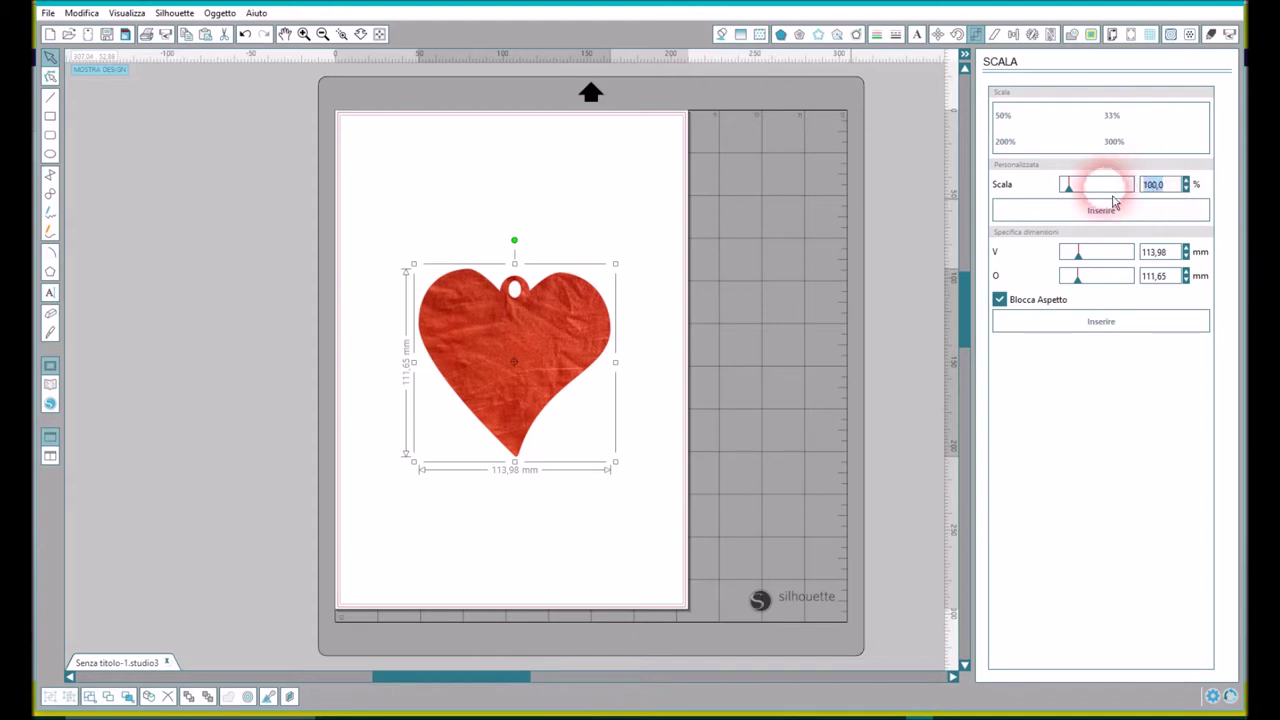
text(80)
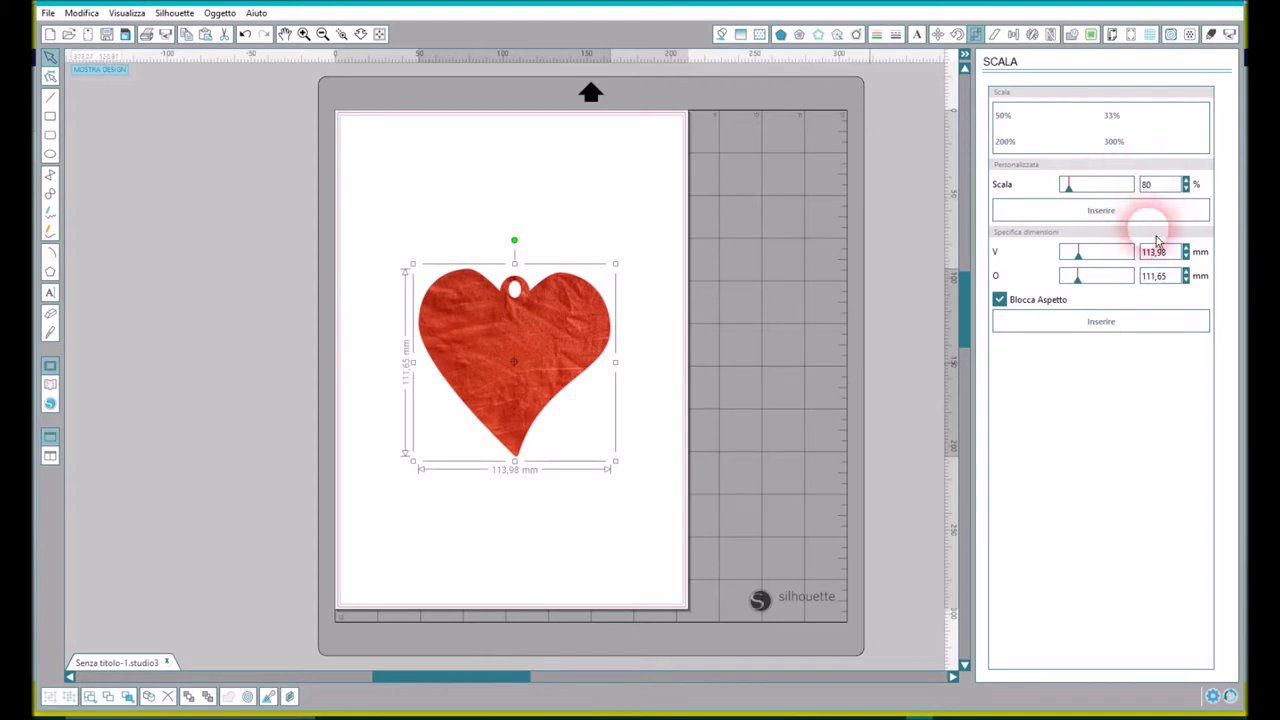
click(1110, 212)
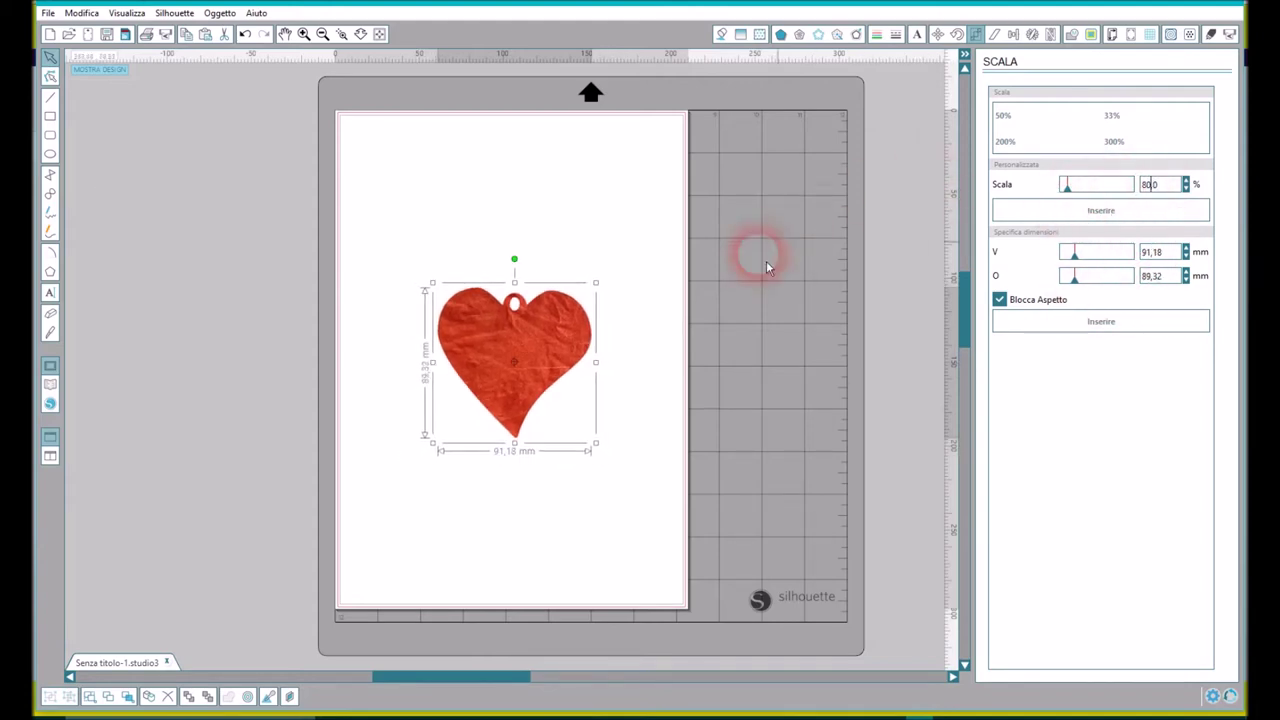
Step: Move the scaled heart to the upper-left area of the page and deselect it
click(588, 384)
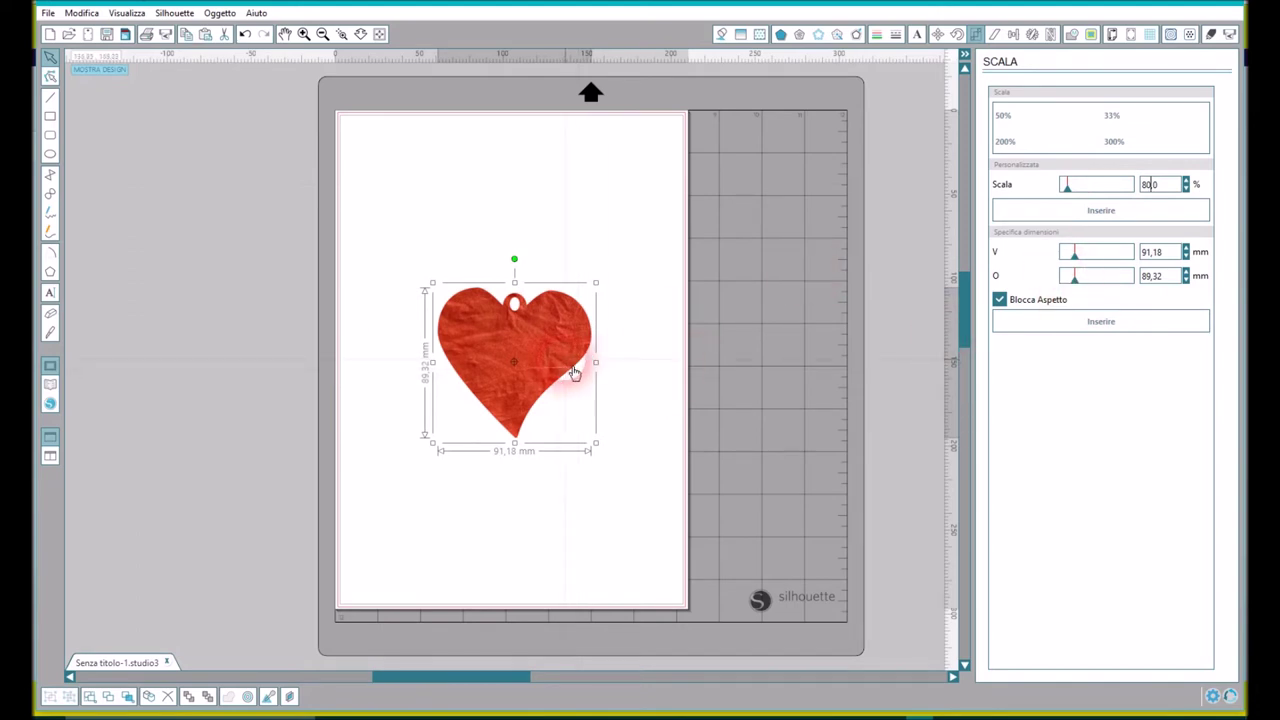
drag(568, 383, 551, 318)
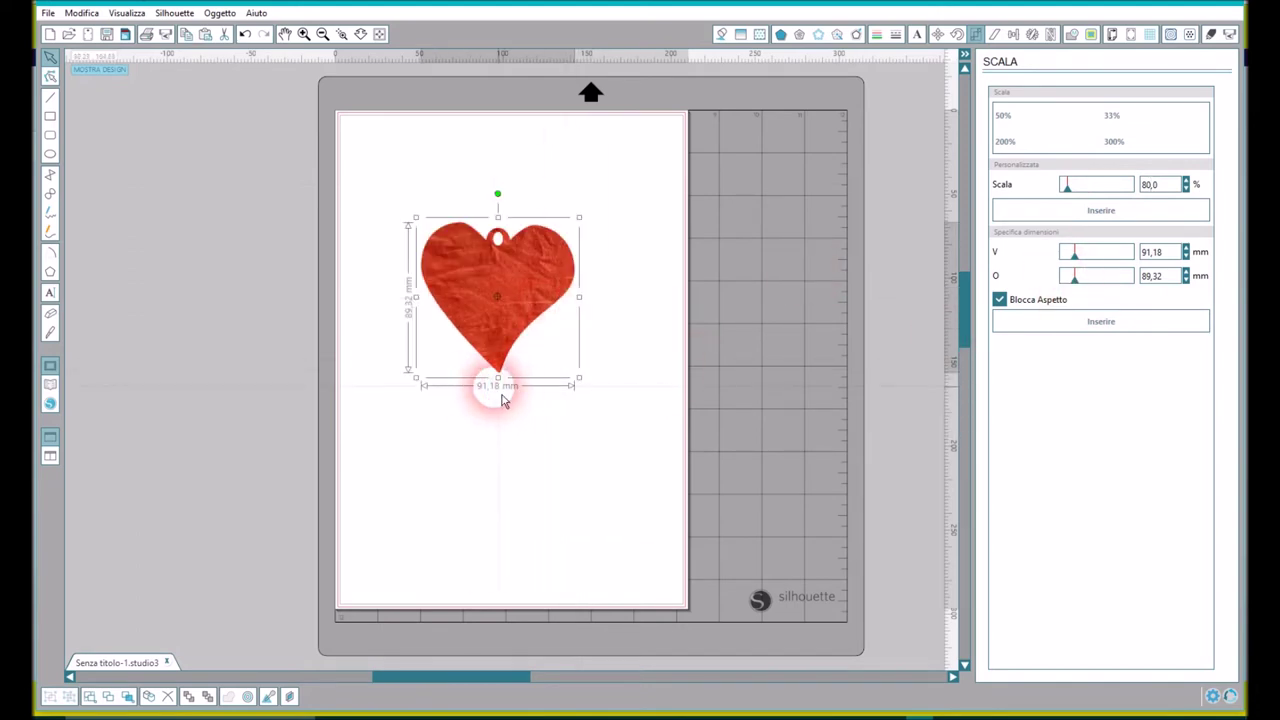
drag(492, 392, 551, 323)
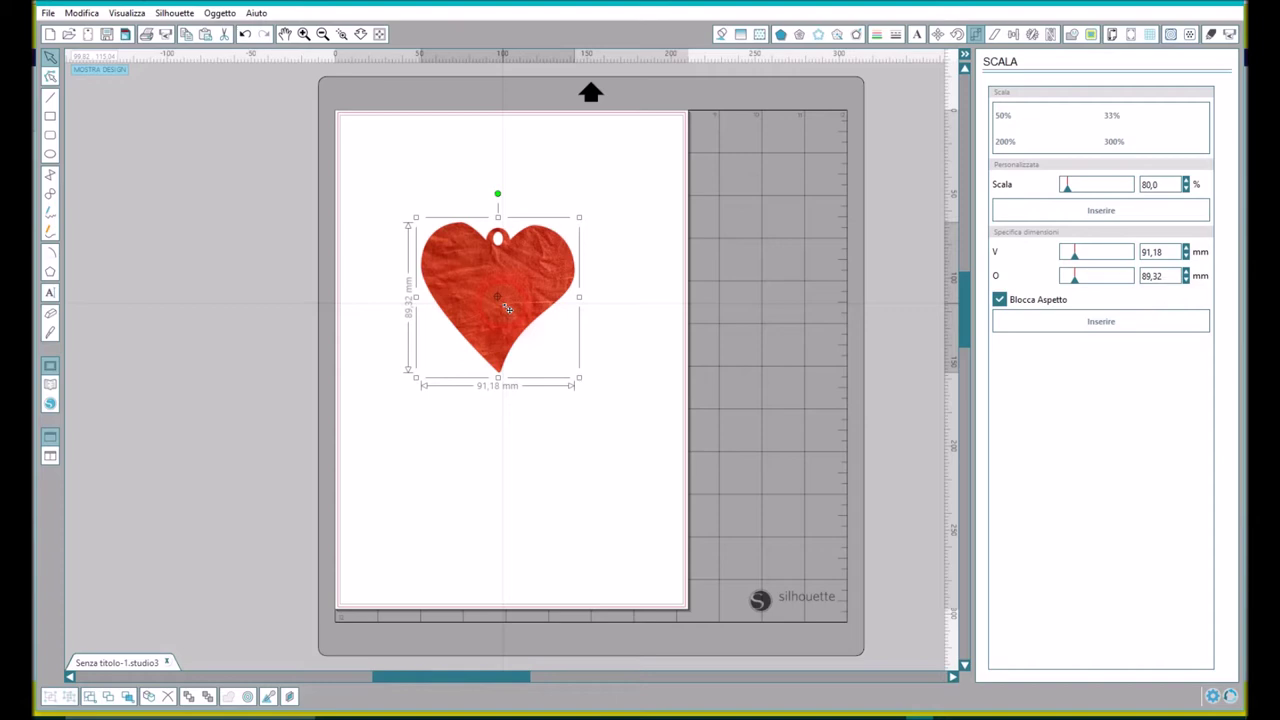
click(557, 480)
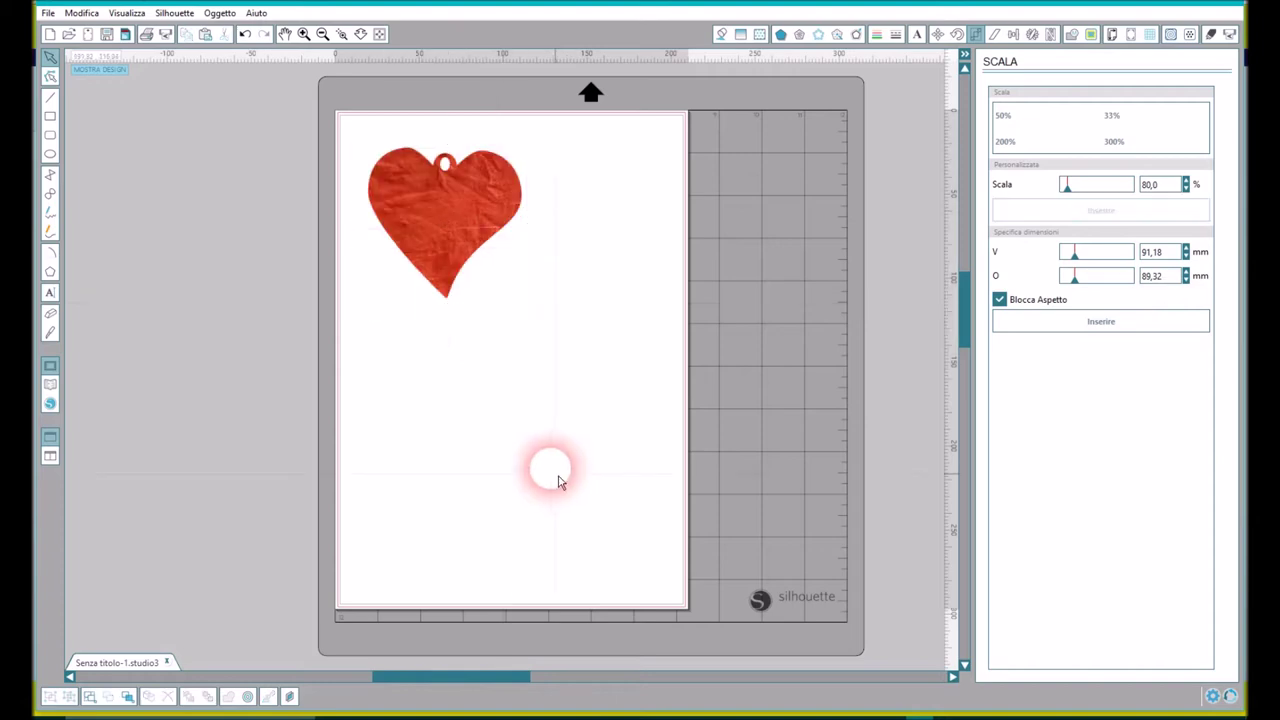
Step: Add the text "Love" in the empty area of the page below the heart
click(52, 295)
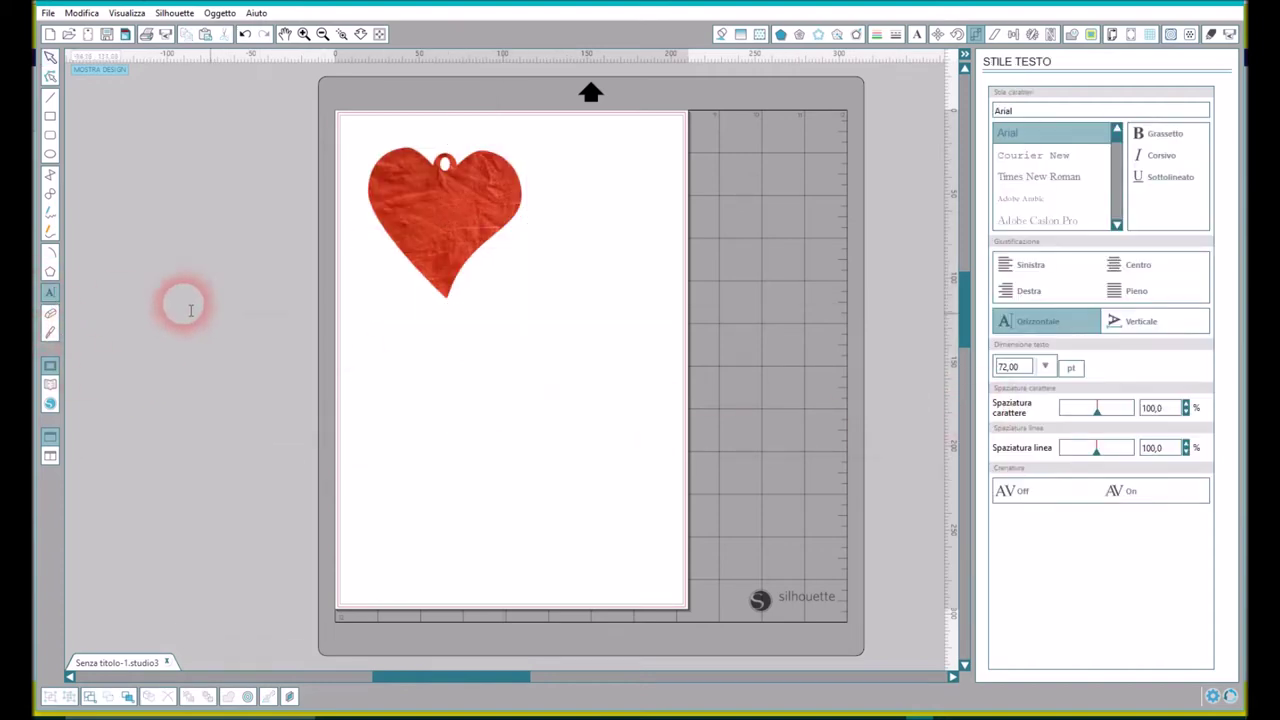
click(451, 457)
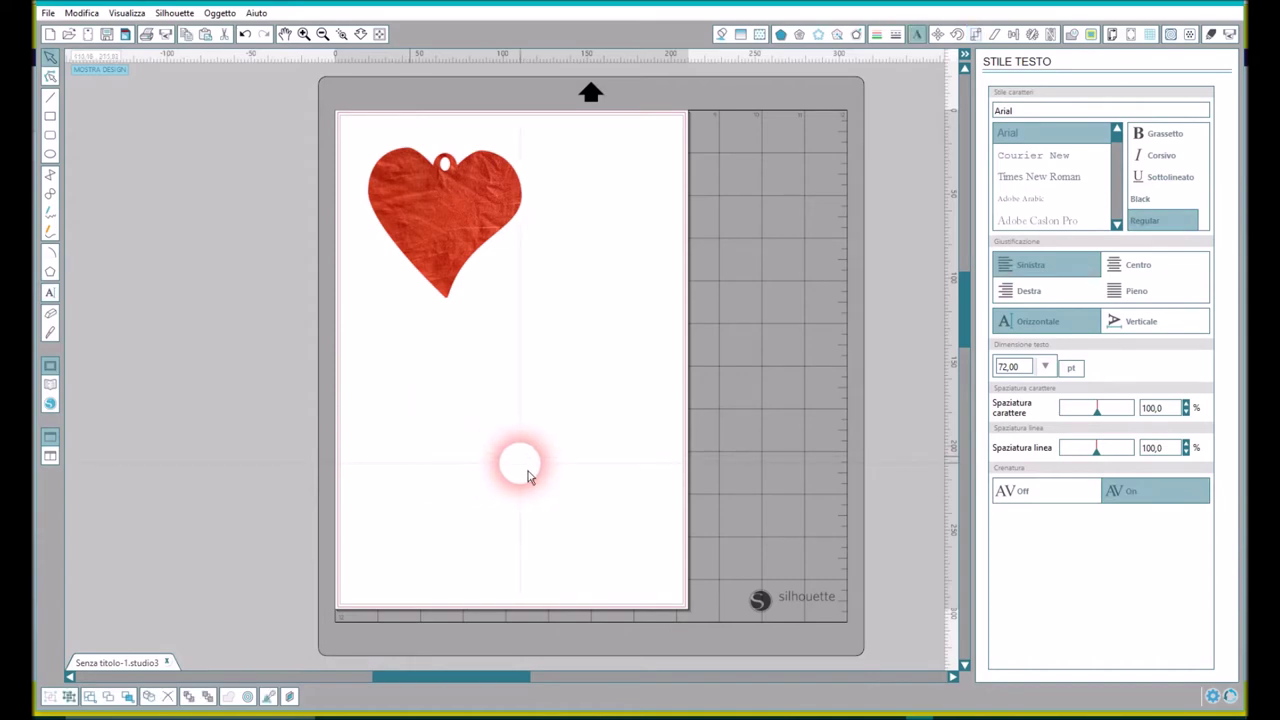
text(Love)
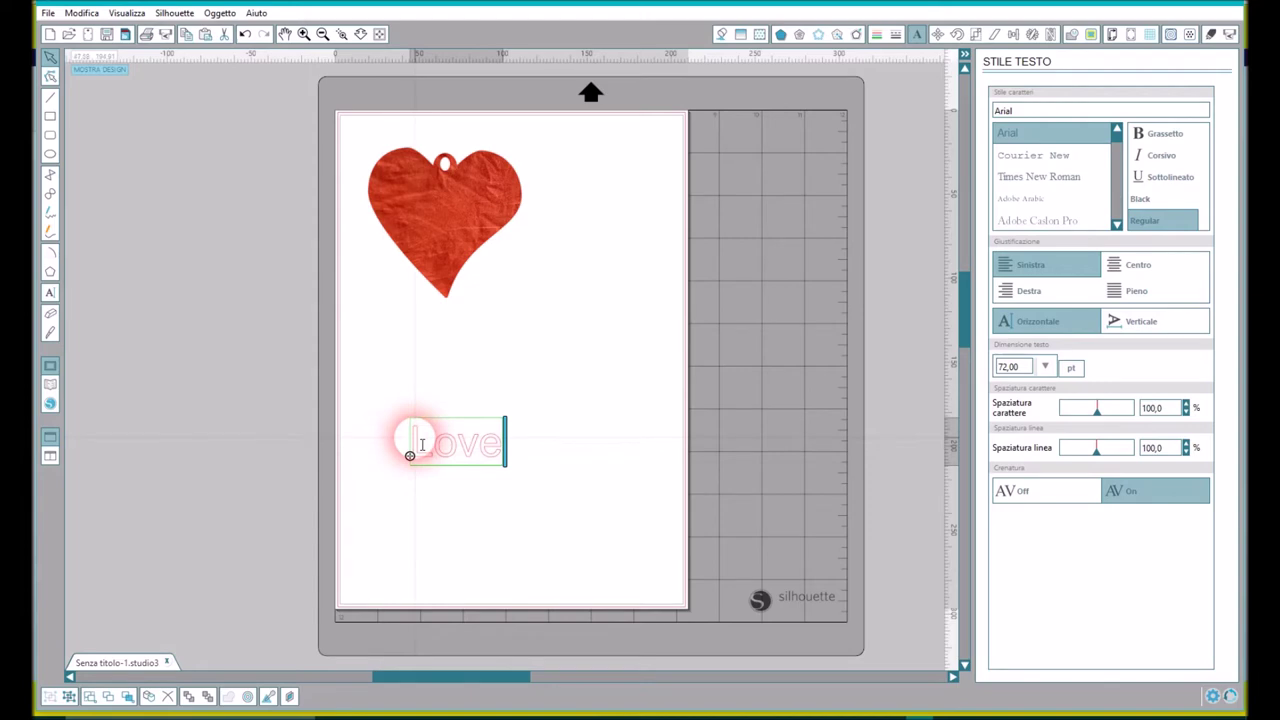
Step: Change the font of the "Love" text to Androgyne and finish editing the text
drag(422, 444, 494, 448)
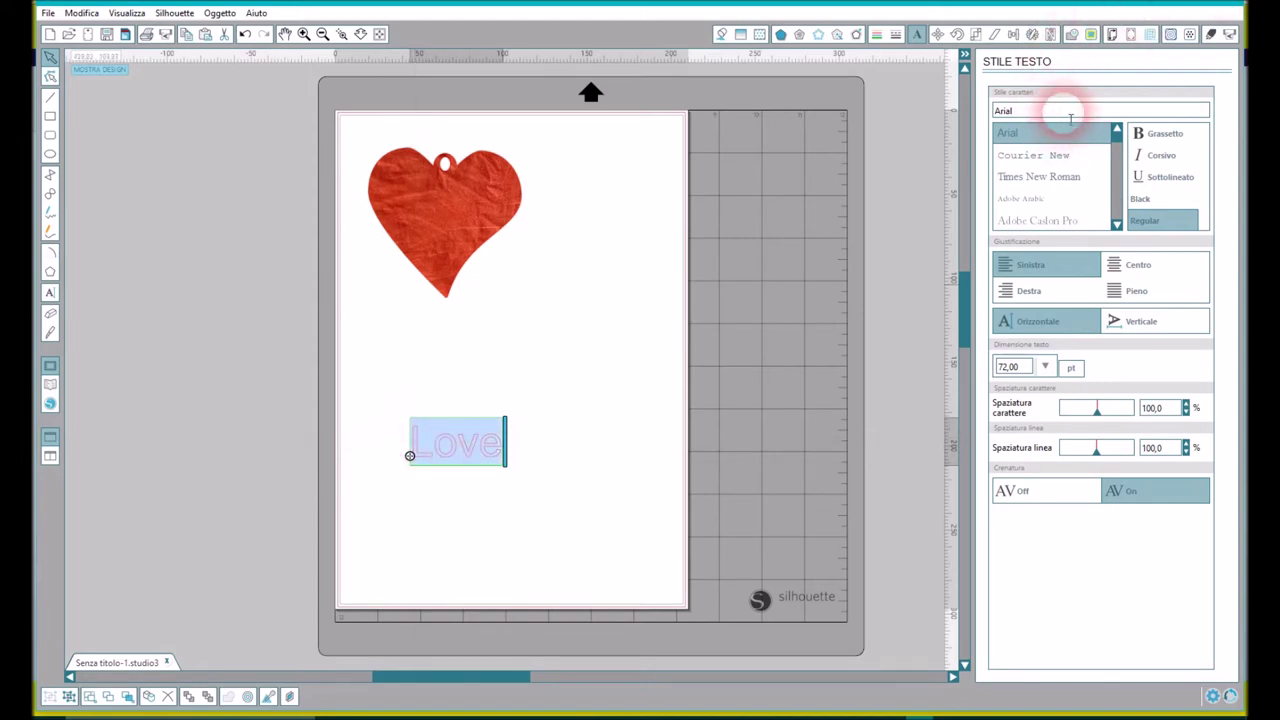
scroll(1080, 177, down, 3)
click(1050, 154)
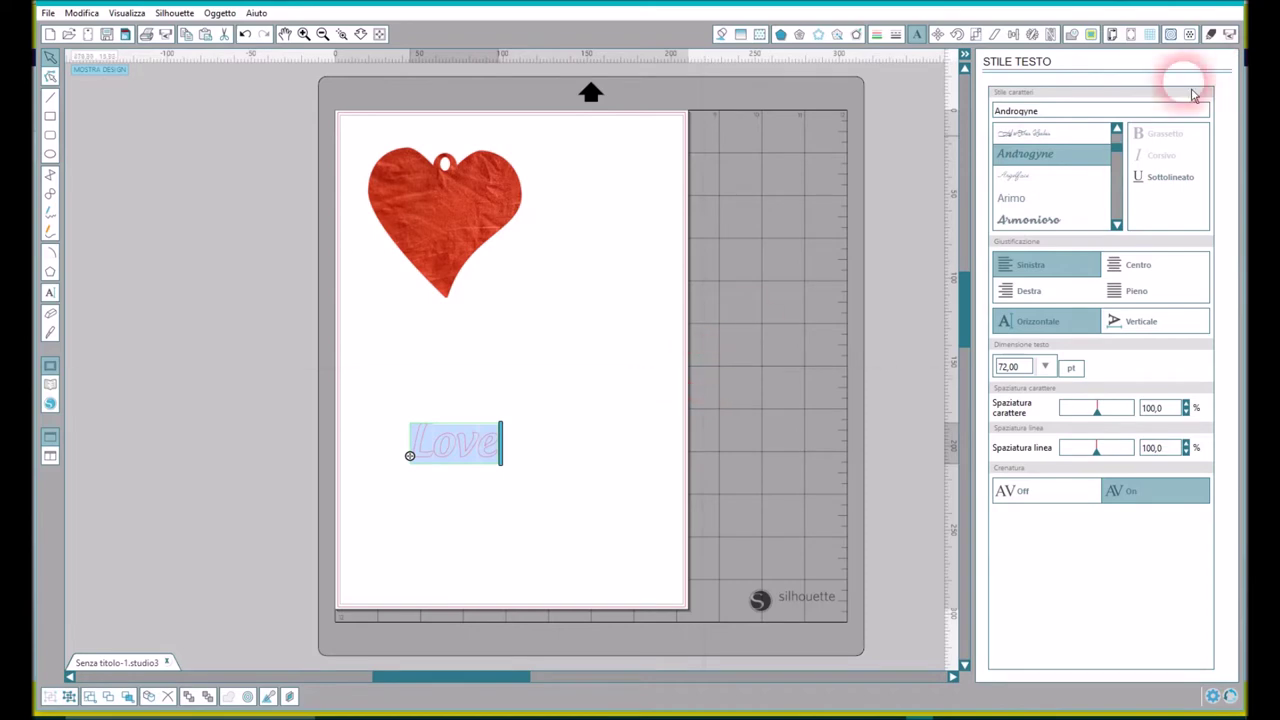
click(575, 522)
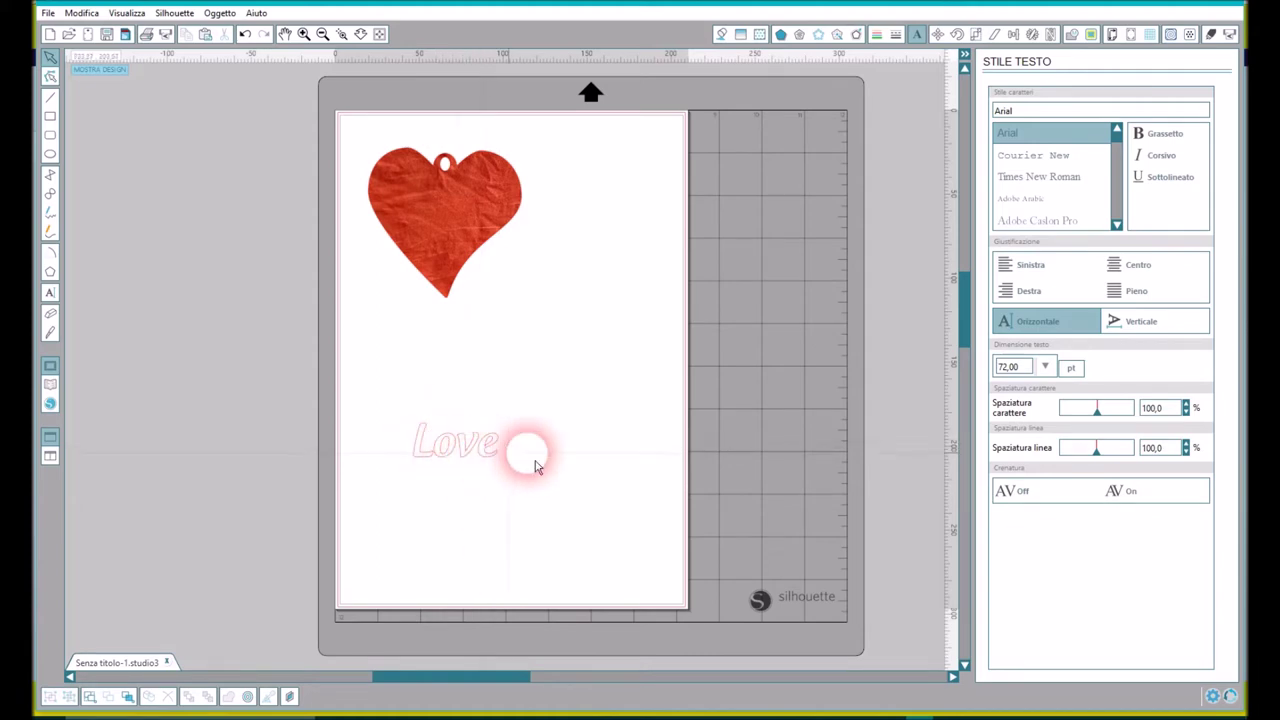
Step: Move the "Love" text slightly toward the page centre and ungroup it into separate letters
drag(397, 422, 547, 450)
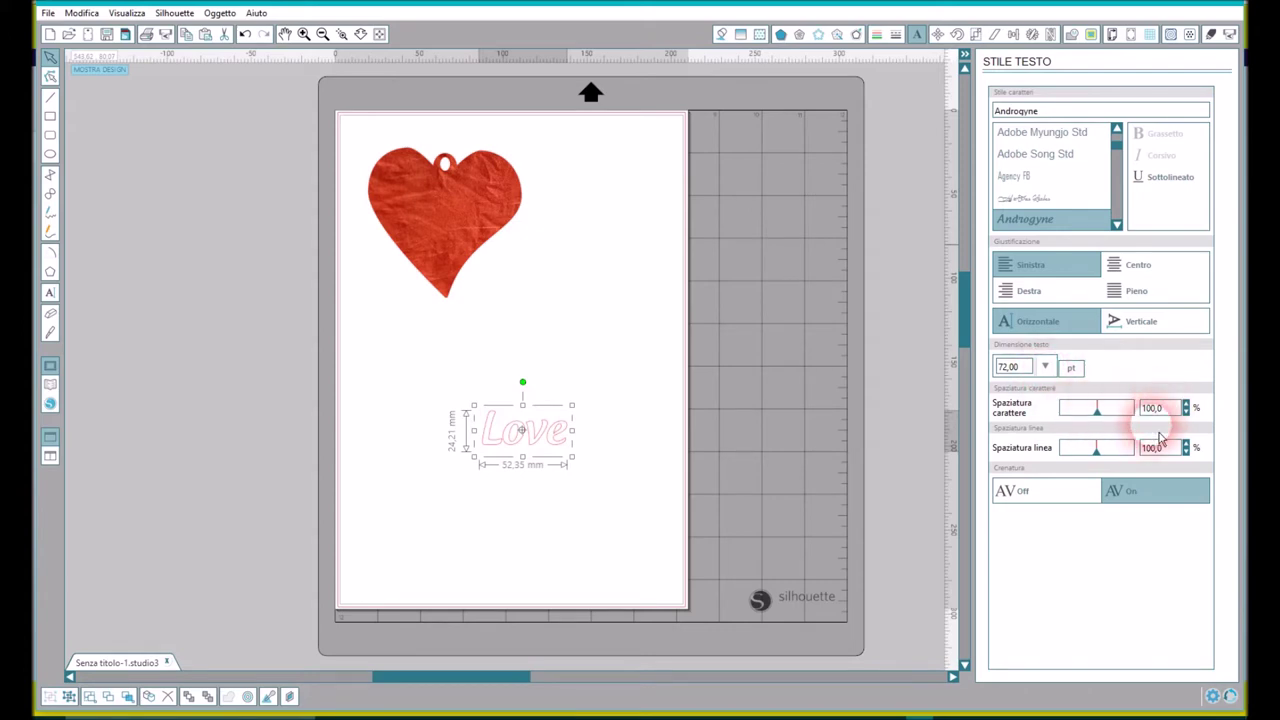
right_click(549, 451)
click(588, 316)
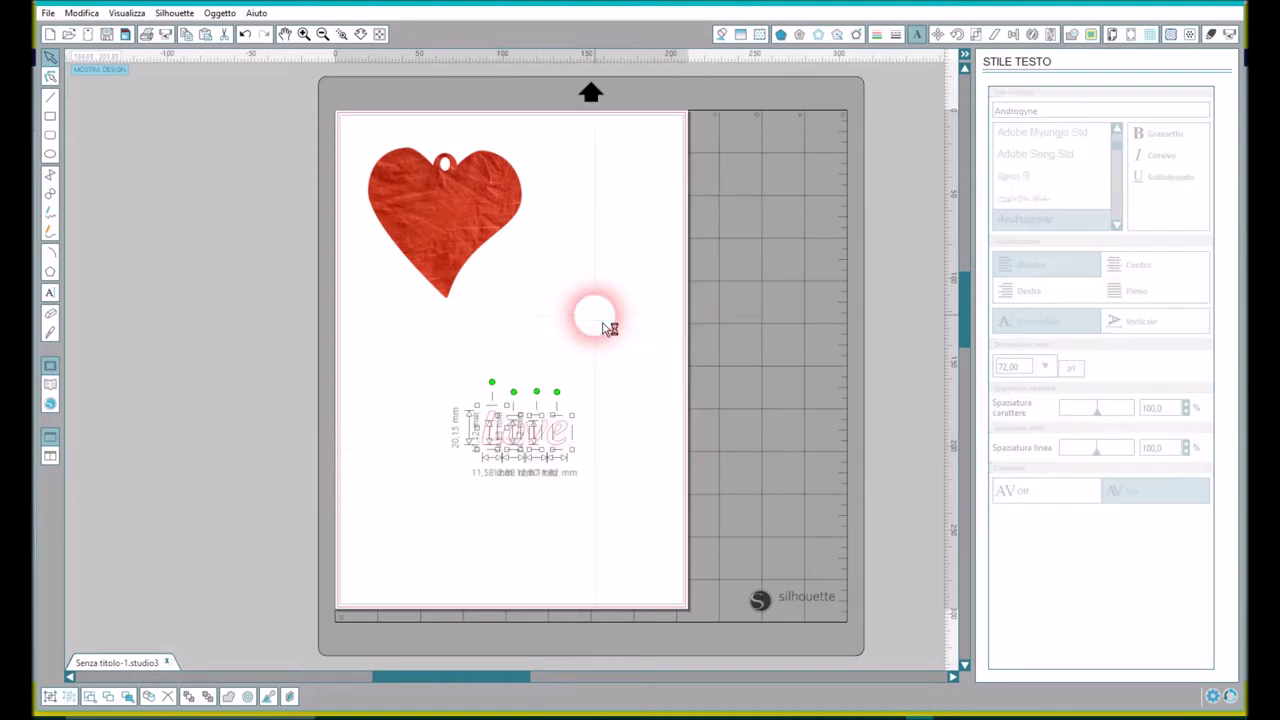
click(562, 447)
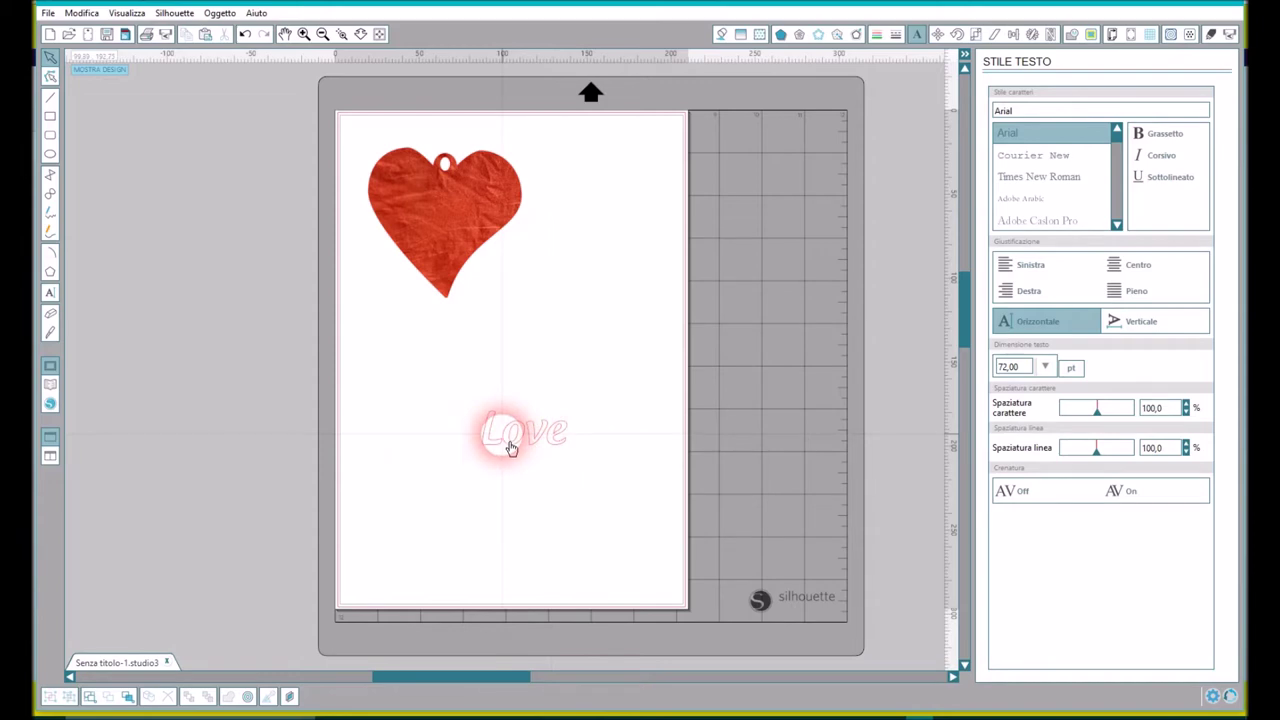
Step: Shift the separated letters of "Love" closer together one by one so that neighbouring letters overlap
click(513, 458)
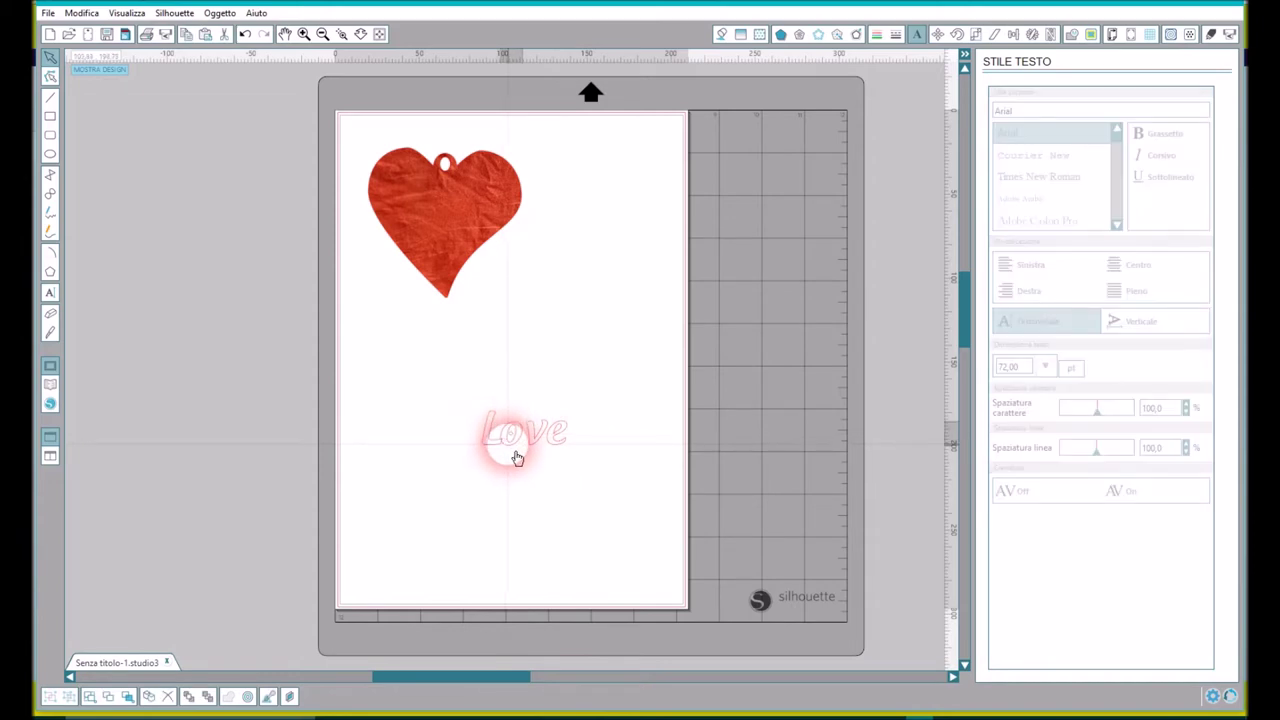
click(540, 456)
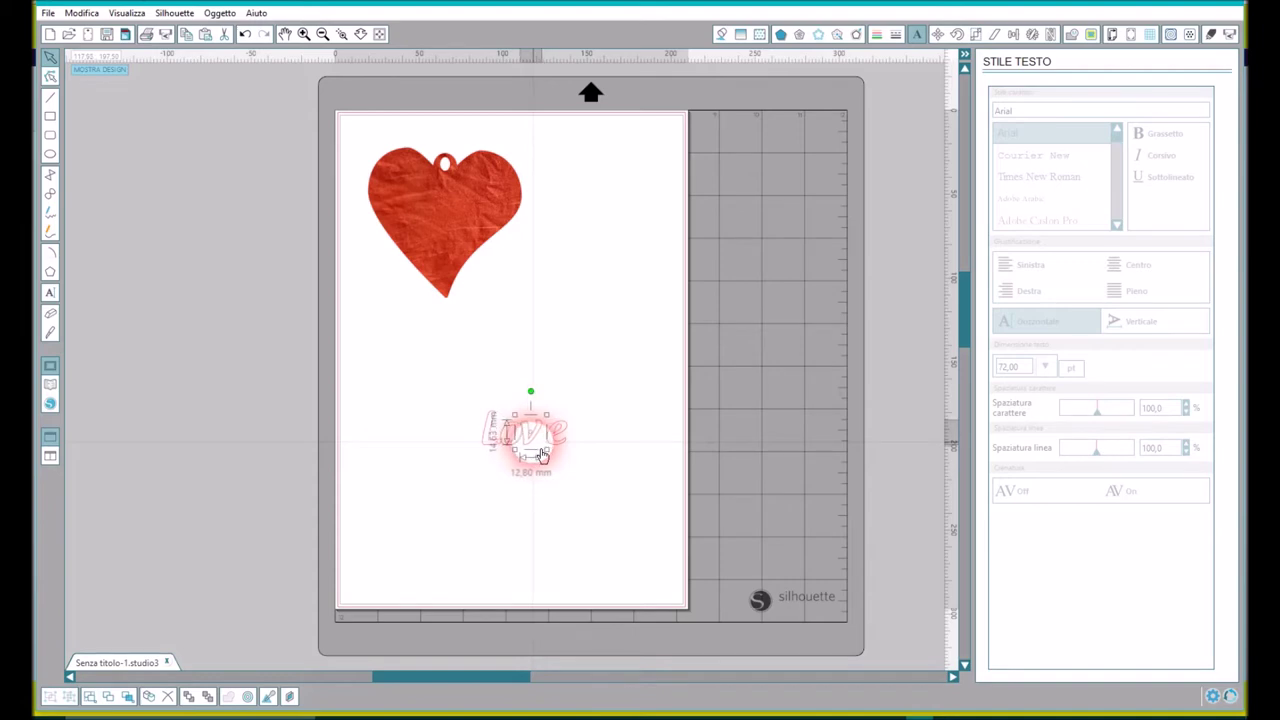
drag(540, 456, 565, 455)
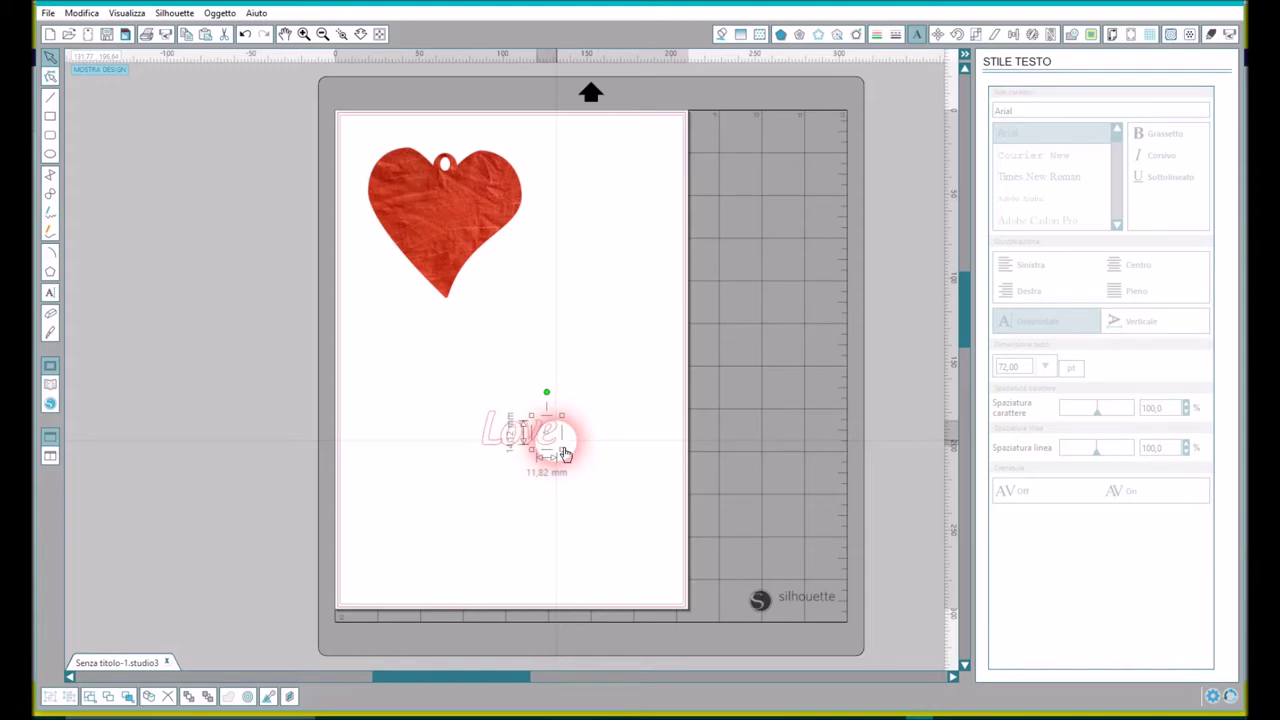
click(560, 366)
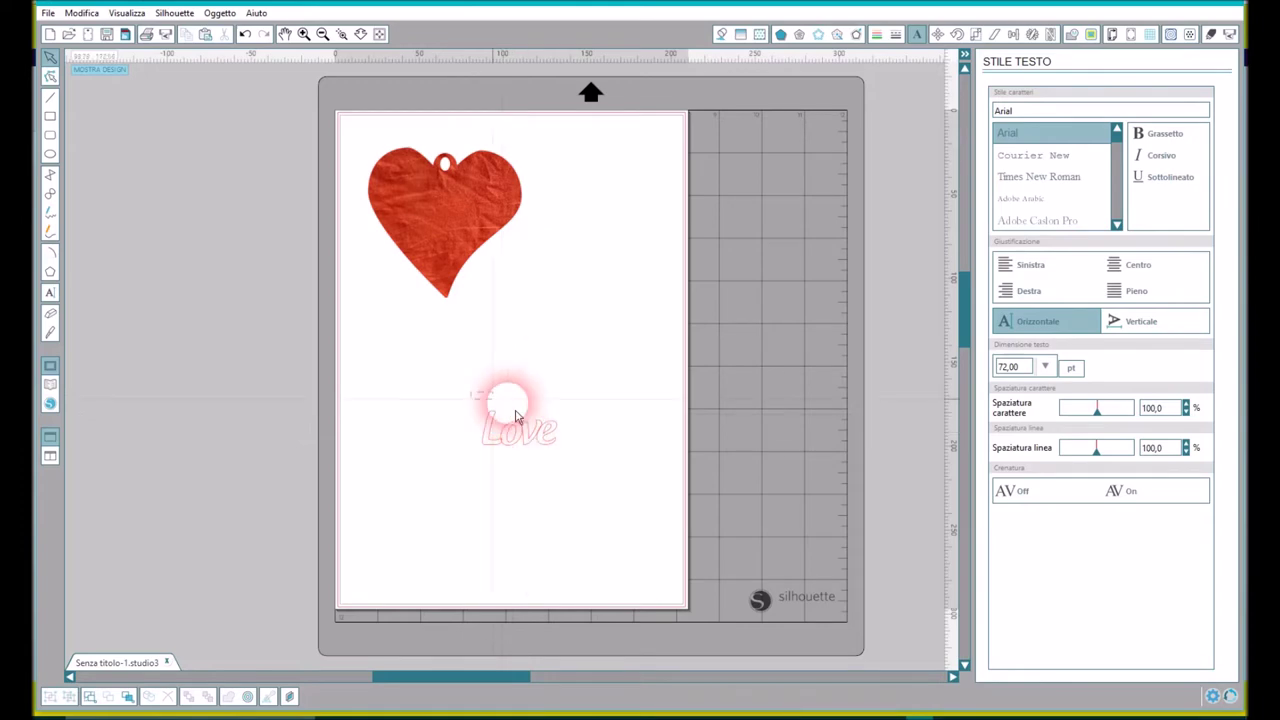
Step: Weld the four overlapping letters into a single "Love" shape and deselect it
drag(508, 400, 589, 474)
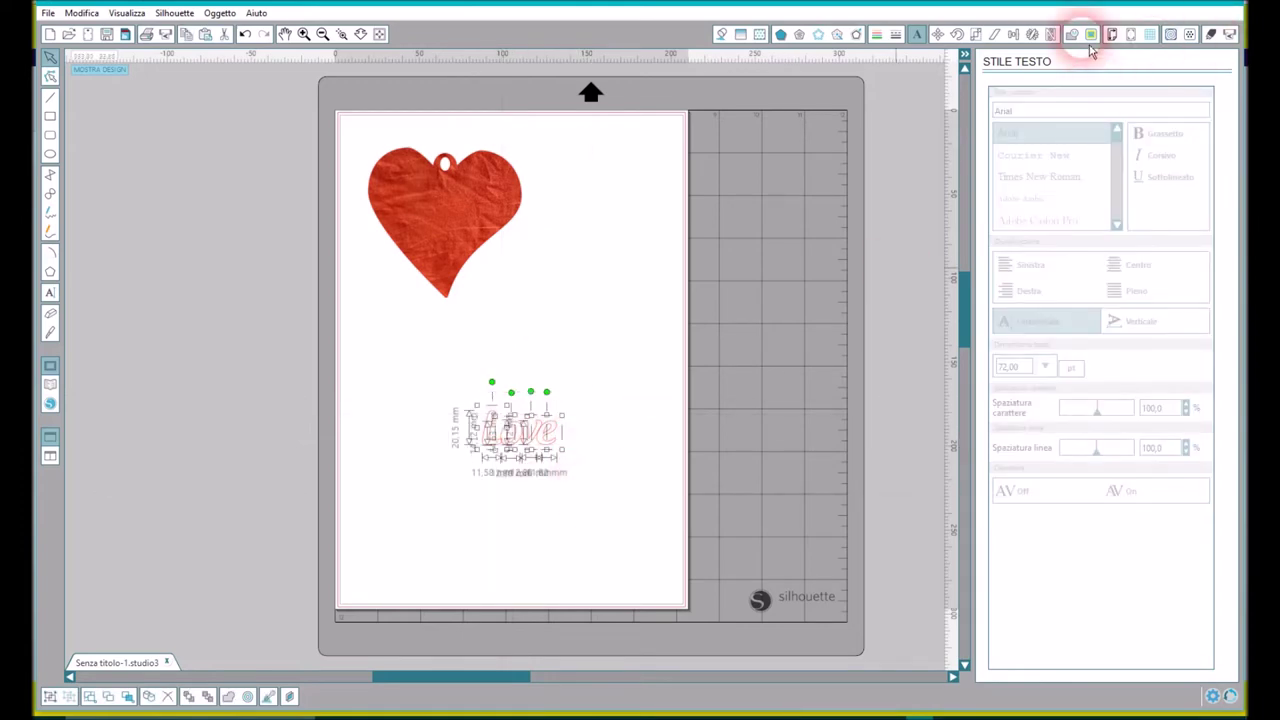
click(1036, 125)
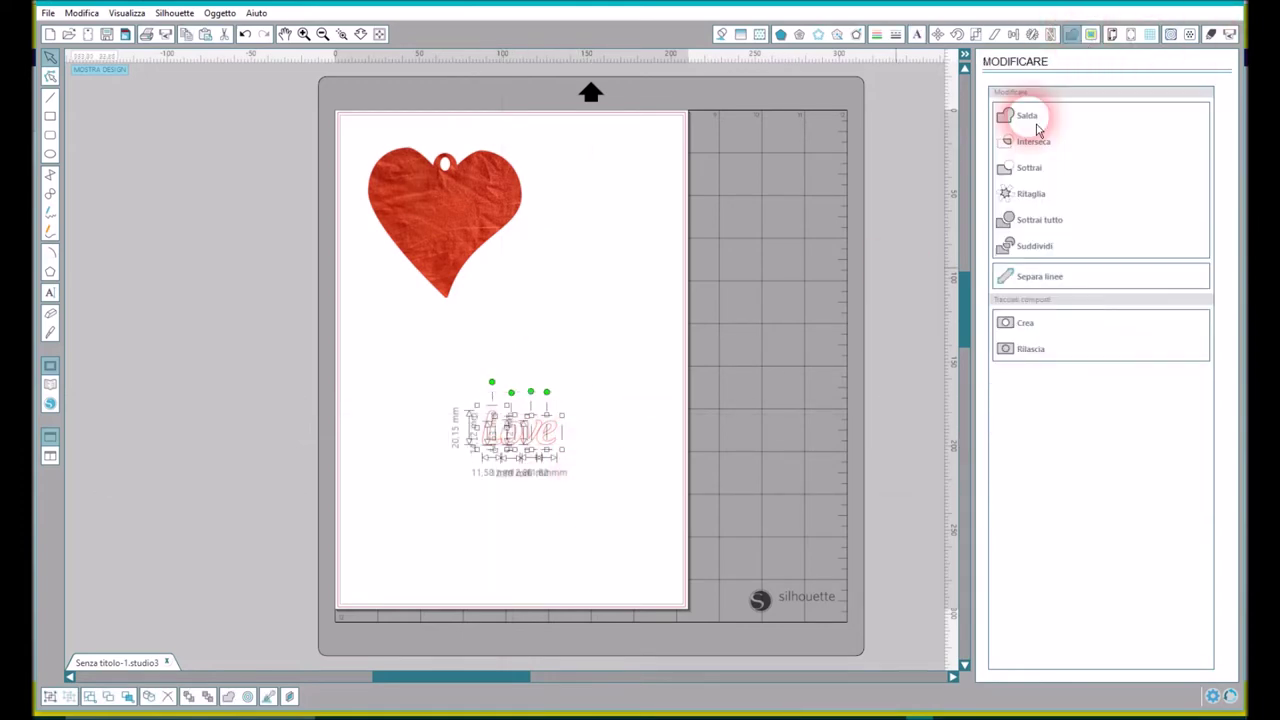
click(531, 526)
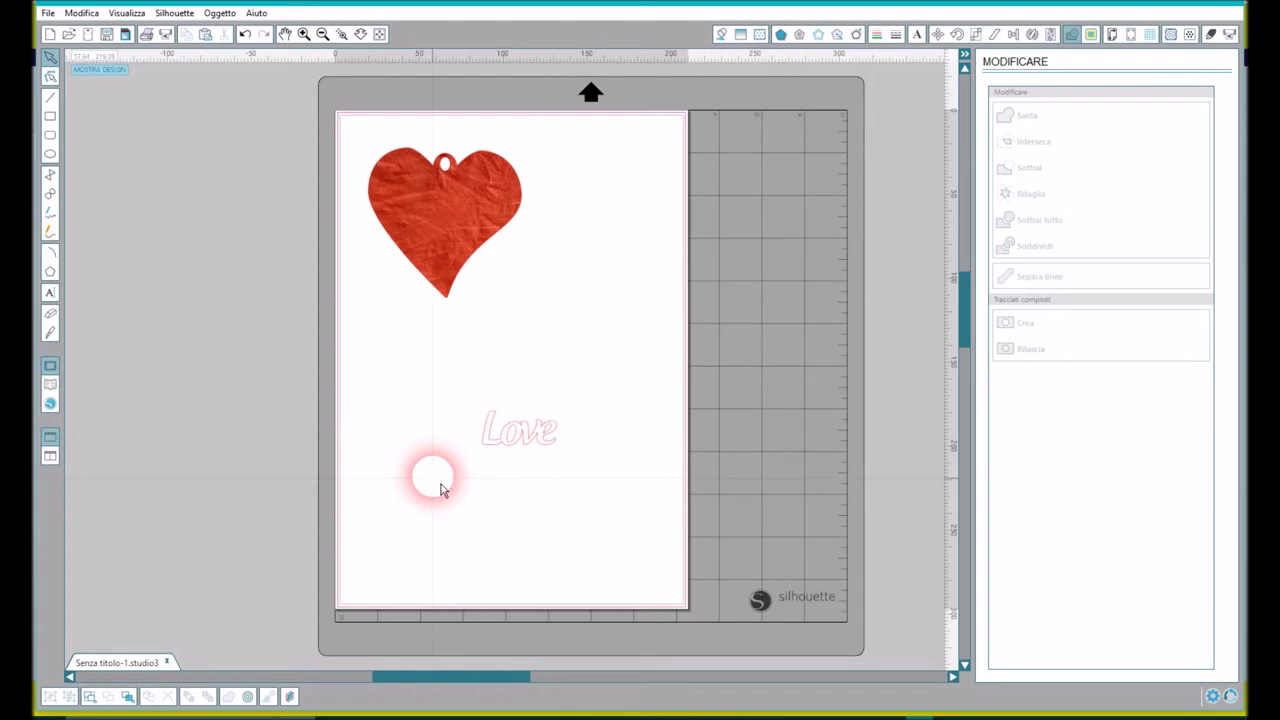
Step: Scale the welded "Love" shape proportionally to a width of 90 mm and move it slightly closer to the heart
click(531, 437)
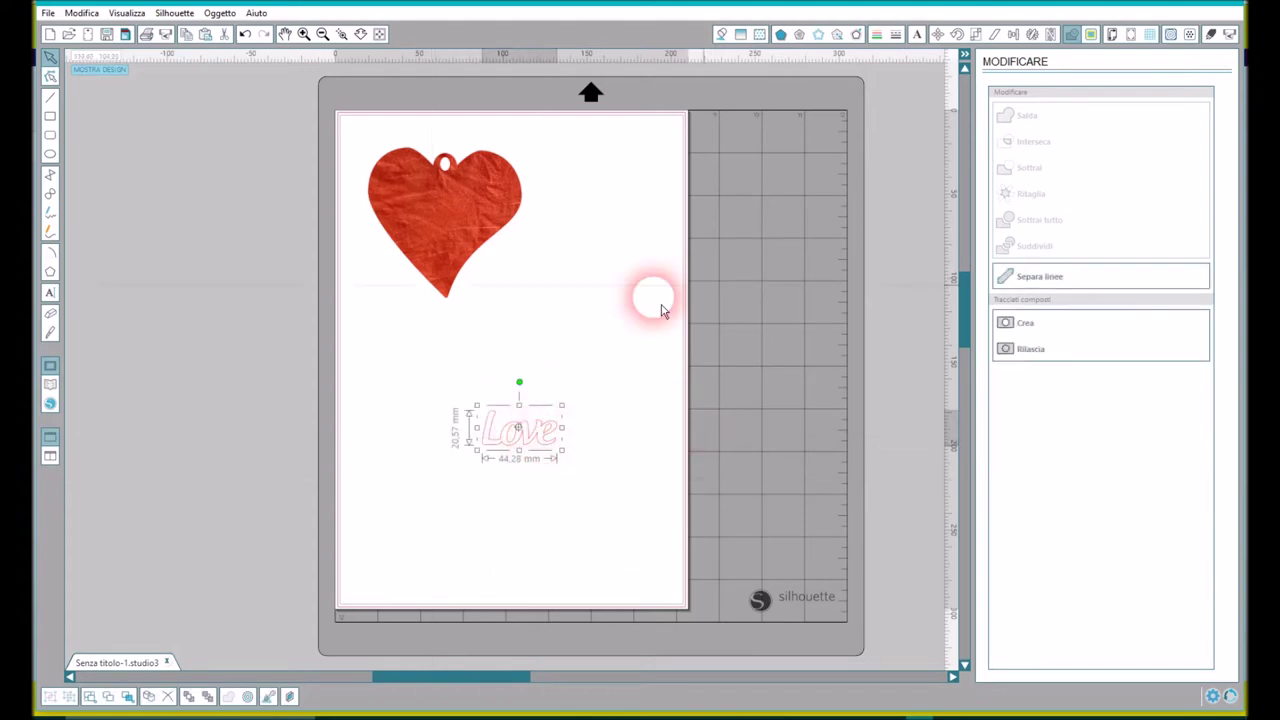
click(976, 35)
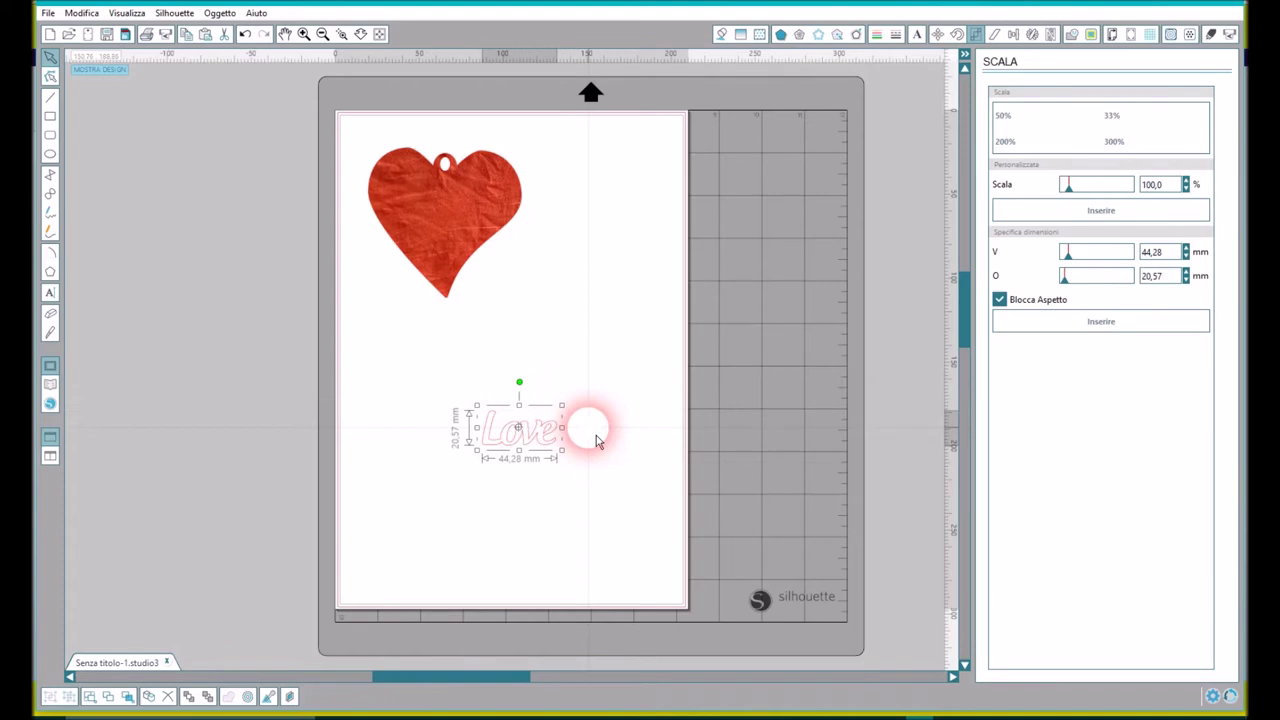
double_click(1160, 252)
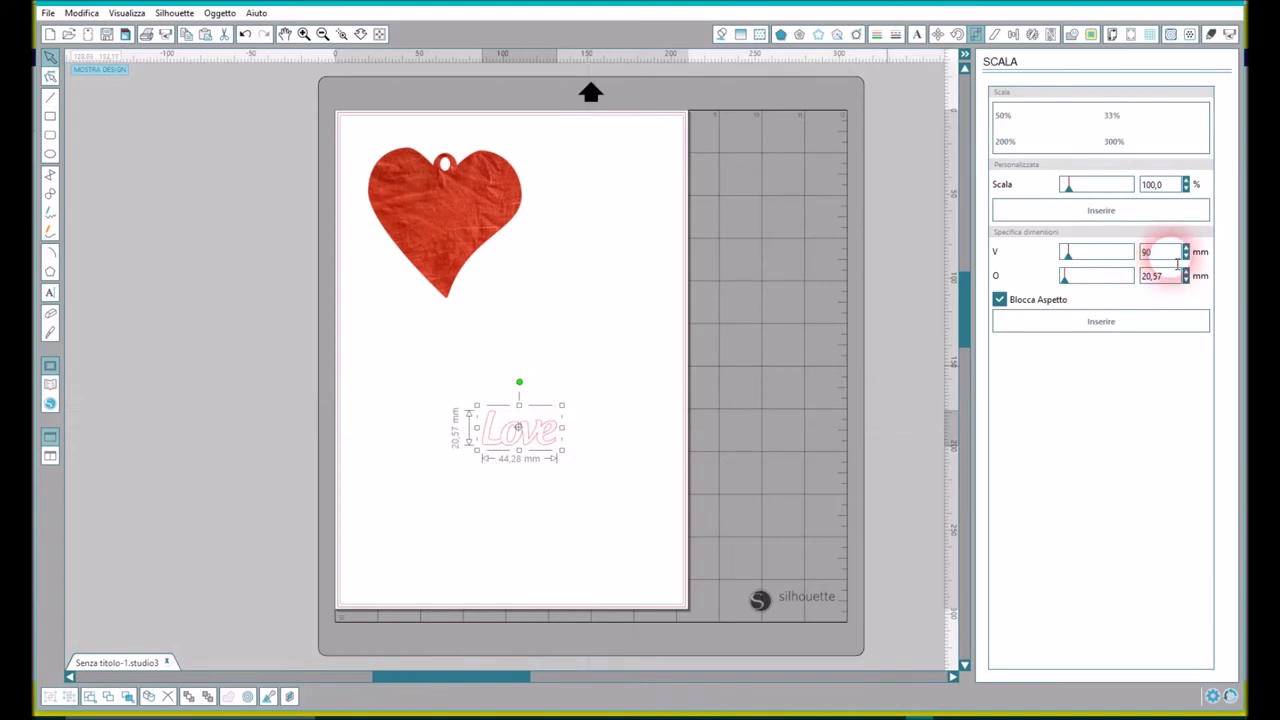
click(1110, 330)
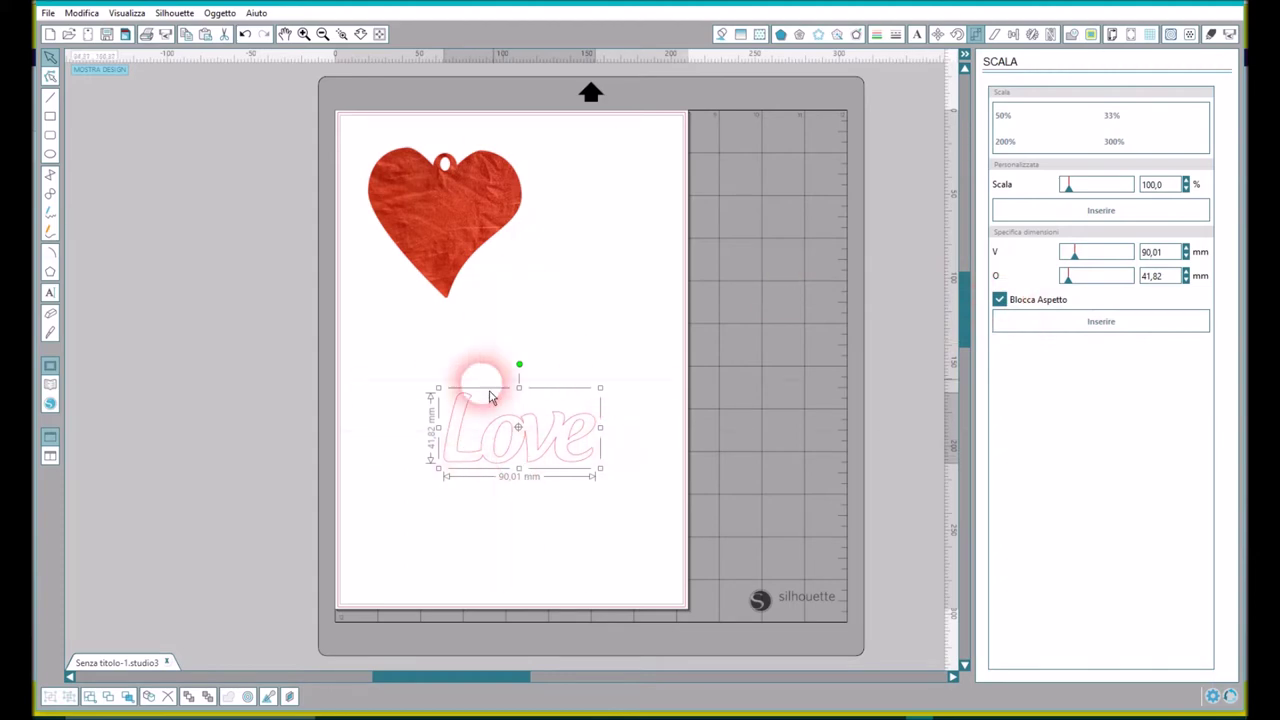
drag(436, 410, 419, 383)
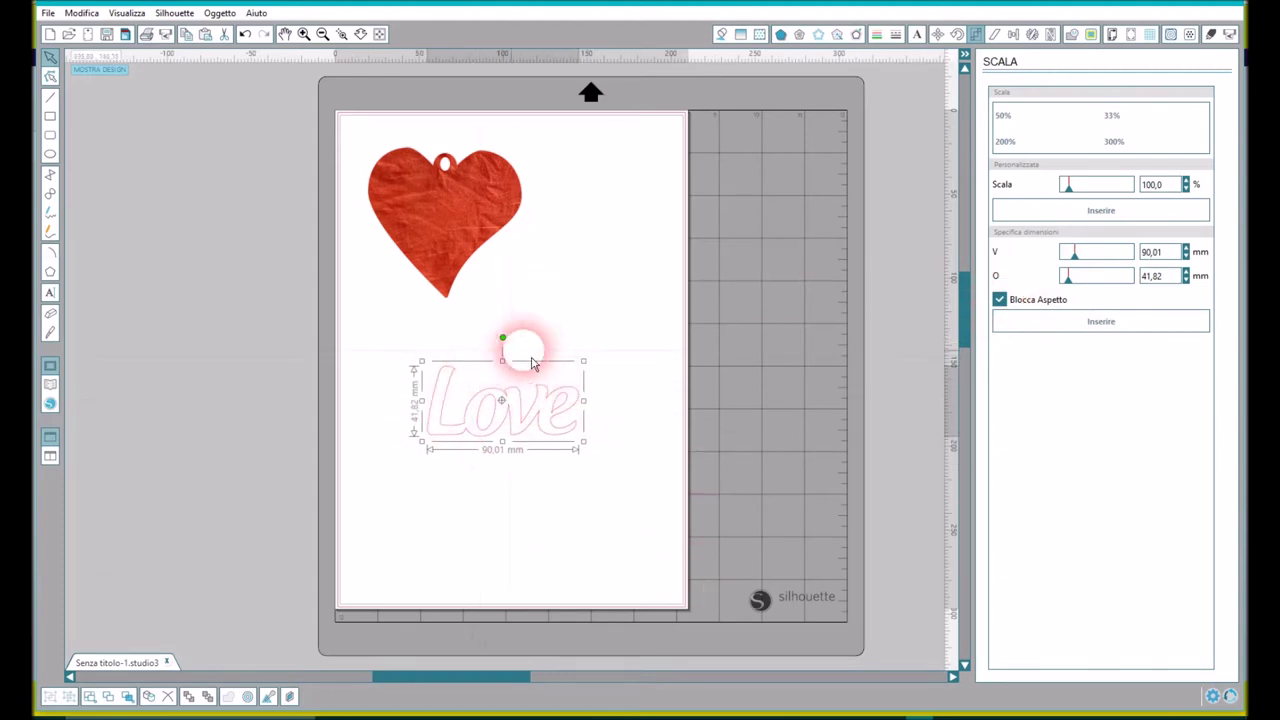
Step: Draw a circle about 20 mm in diameter overlapping the upper part of the "Love" shape between the "o" and "v"
click(50, 153)
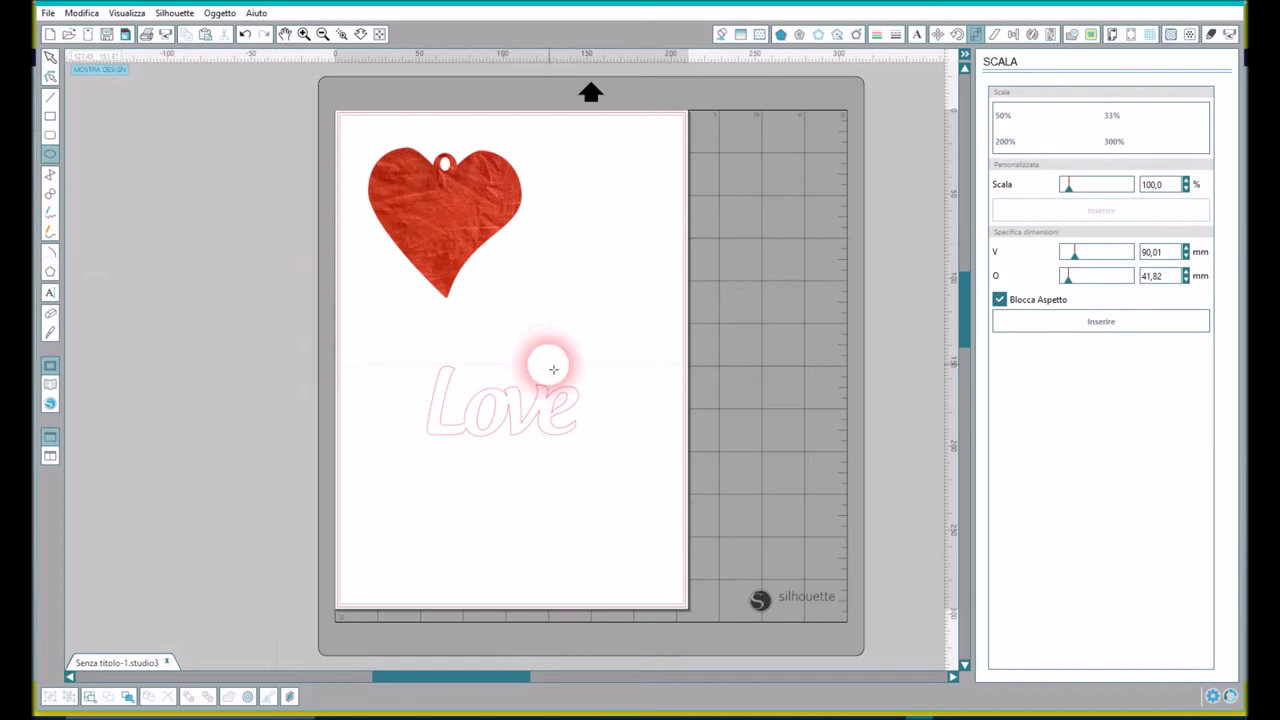
drag(493, 367, 524, 397)
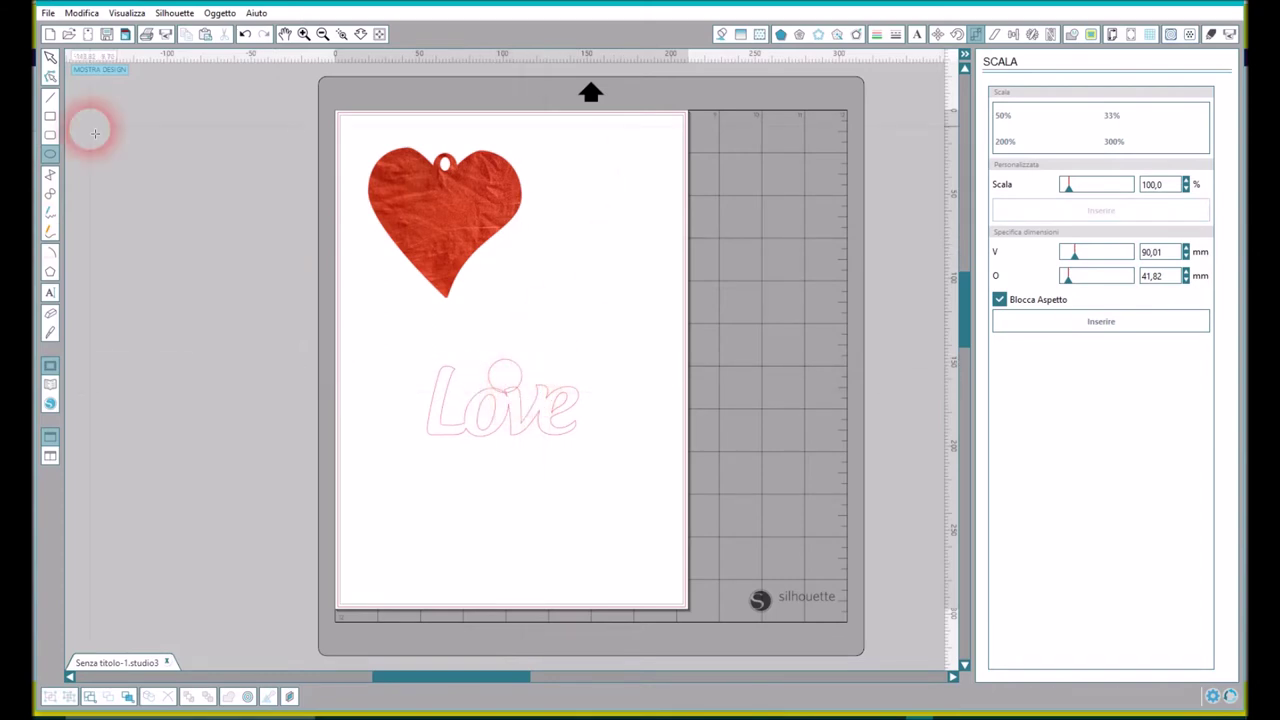
click(51, 58)
click(524, 380)
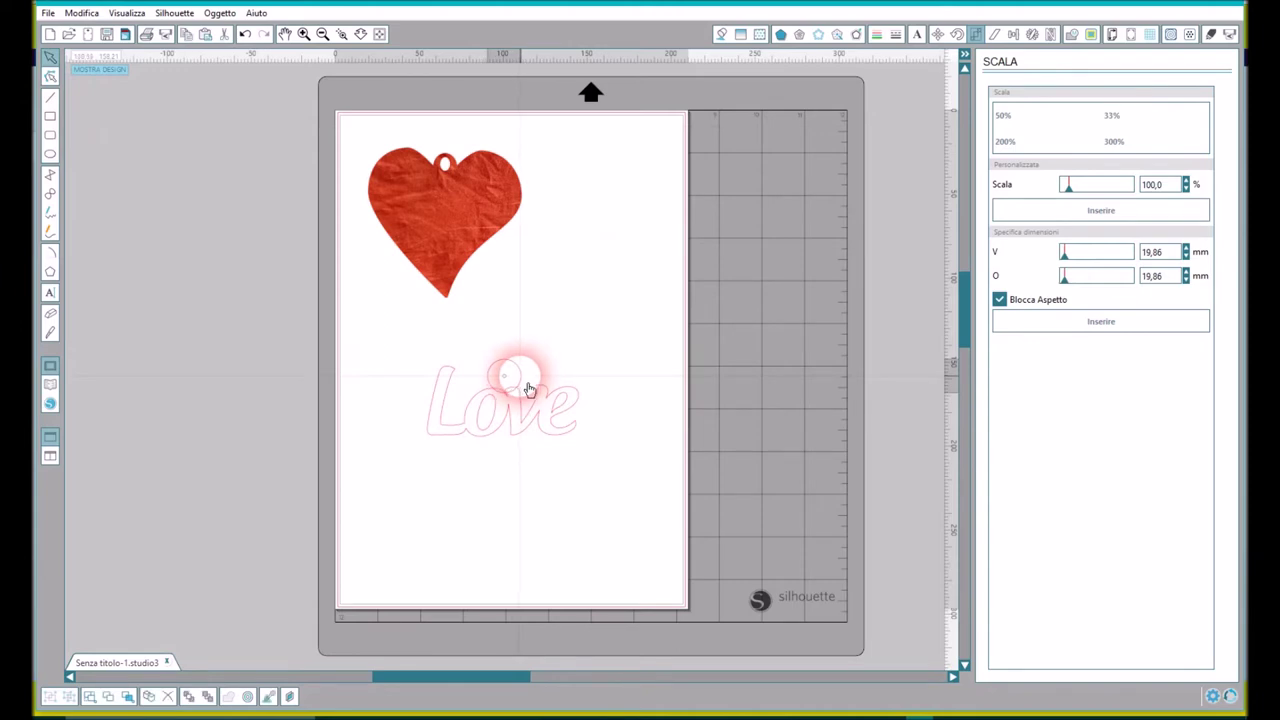
Step: Create an internal offset of 5 mm inside the circle above the "Love" shape
click(529, 389)
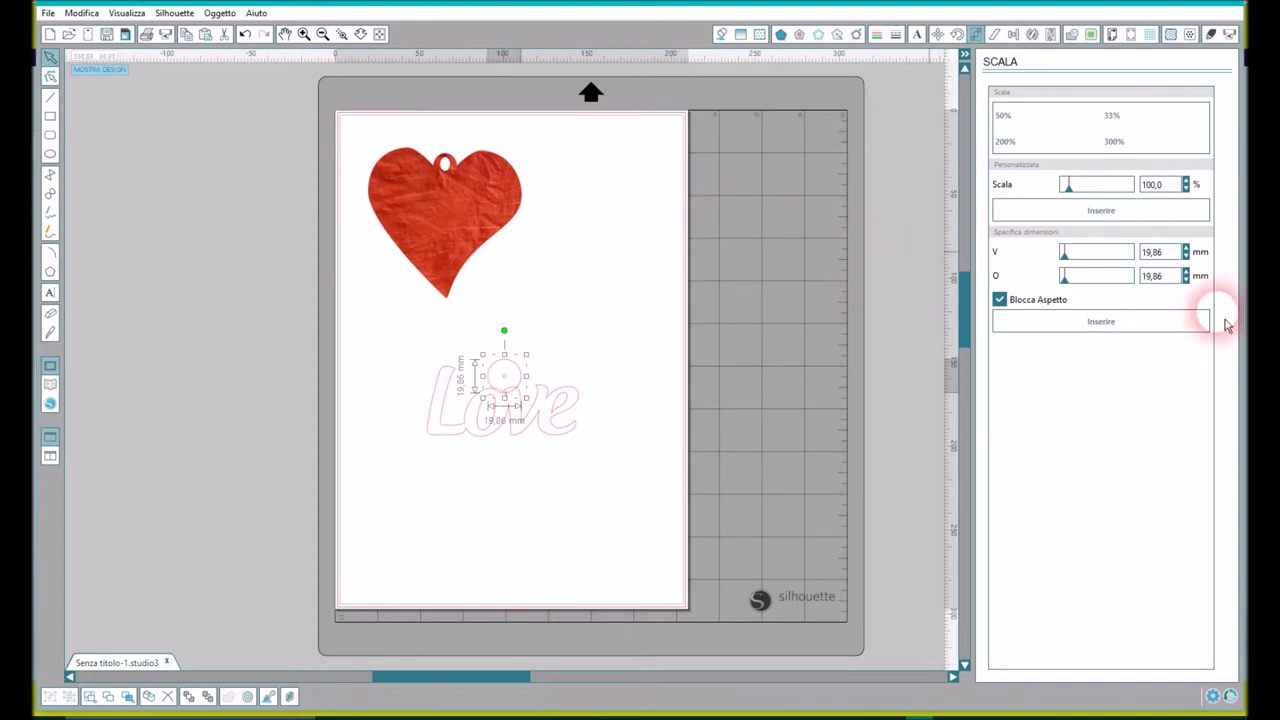
click(862, 34)
click(1160, 238)
click(244, 34)
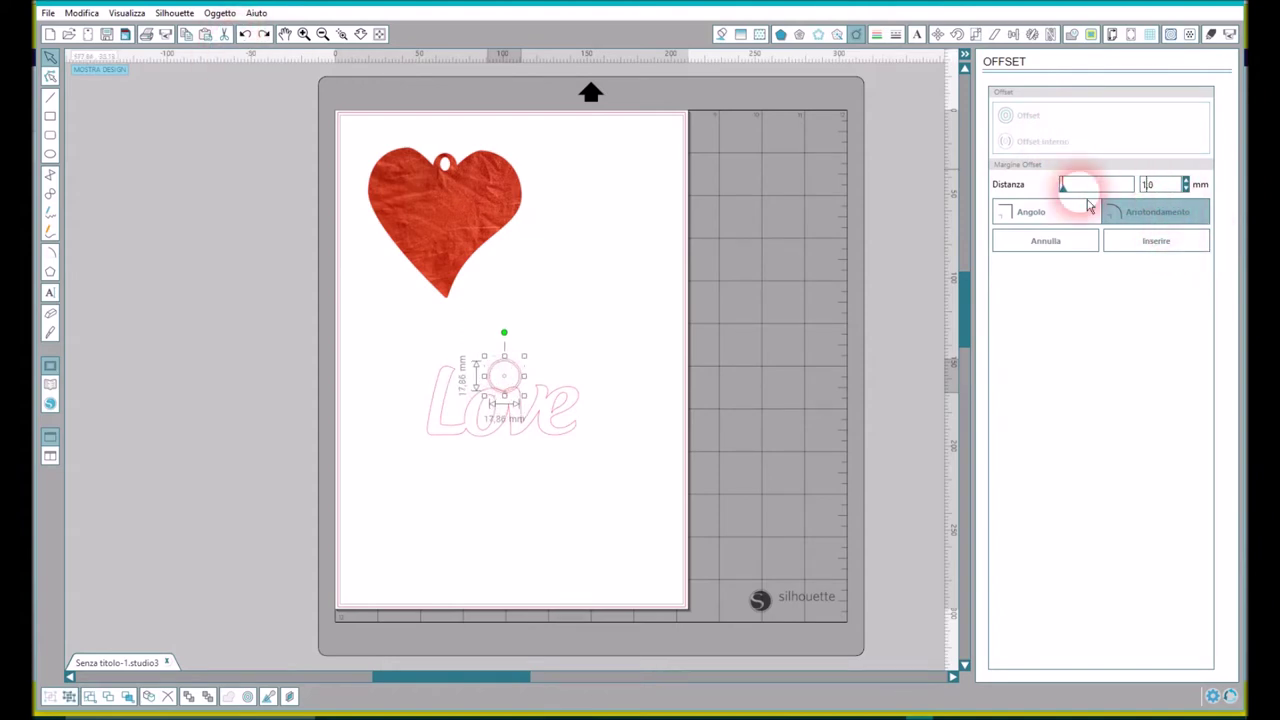
double_click(1157, 184)
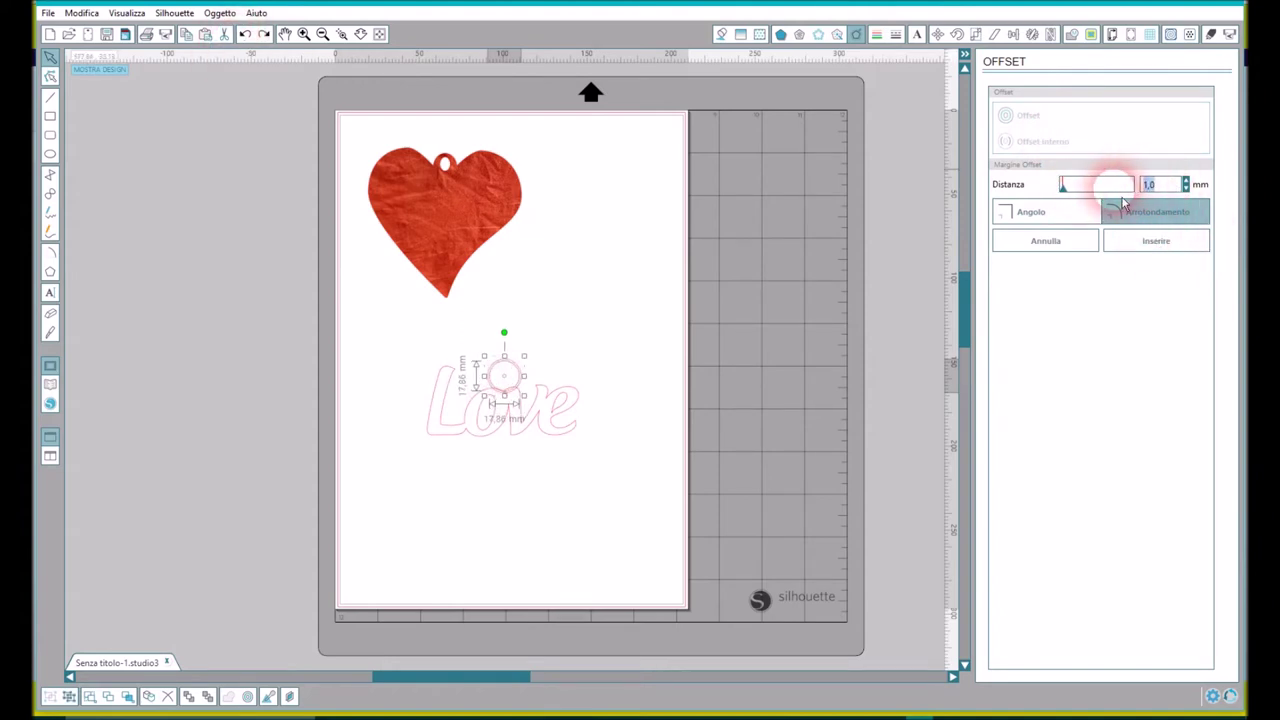
text(5)
click(1156, 242)
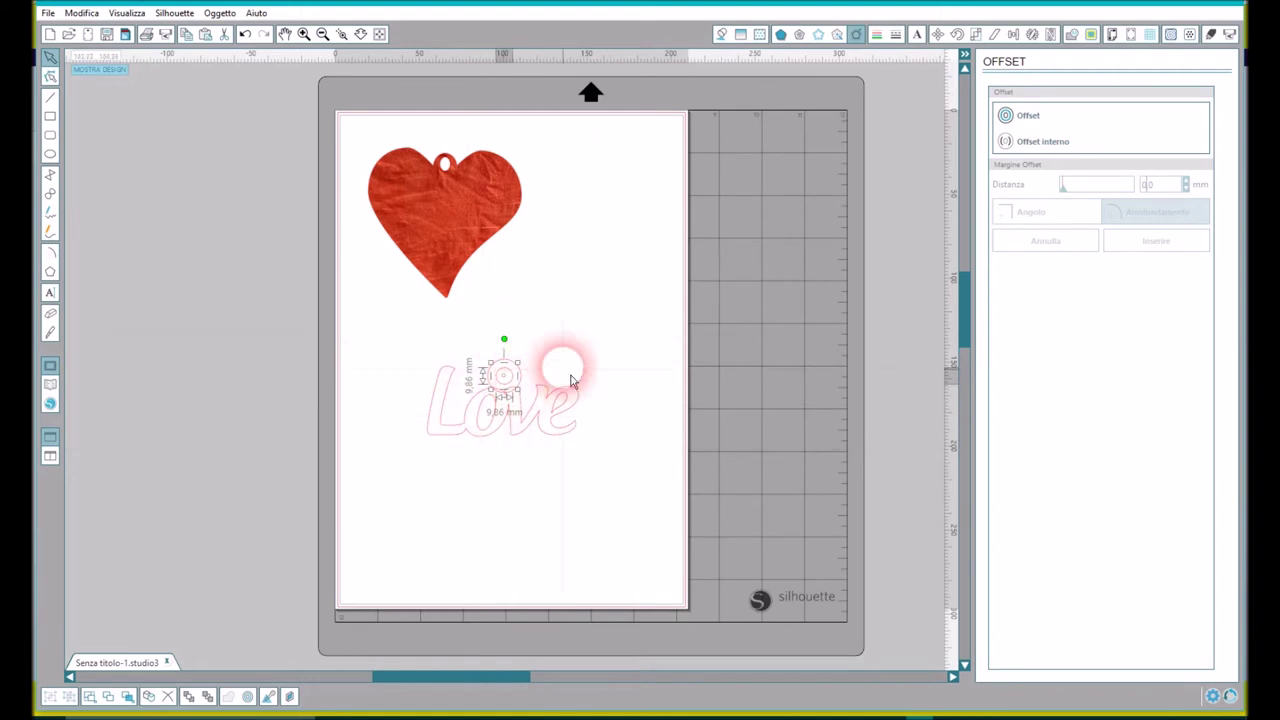
click(551, 351)
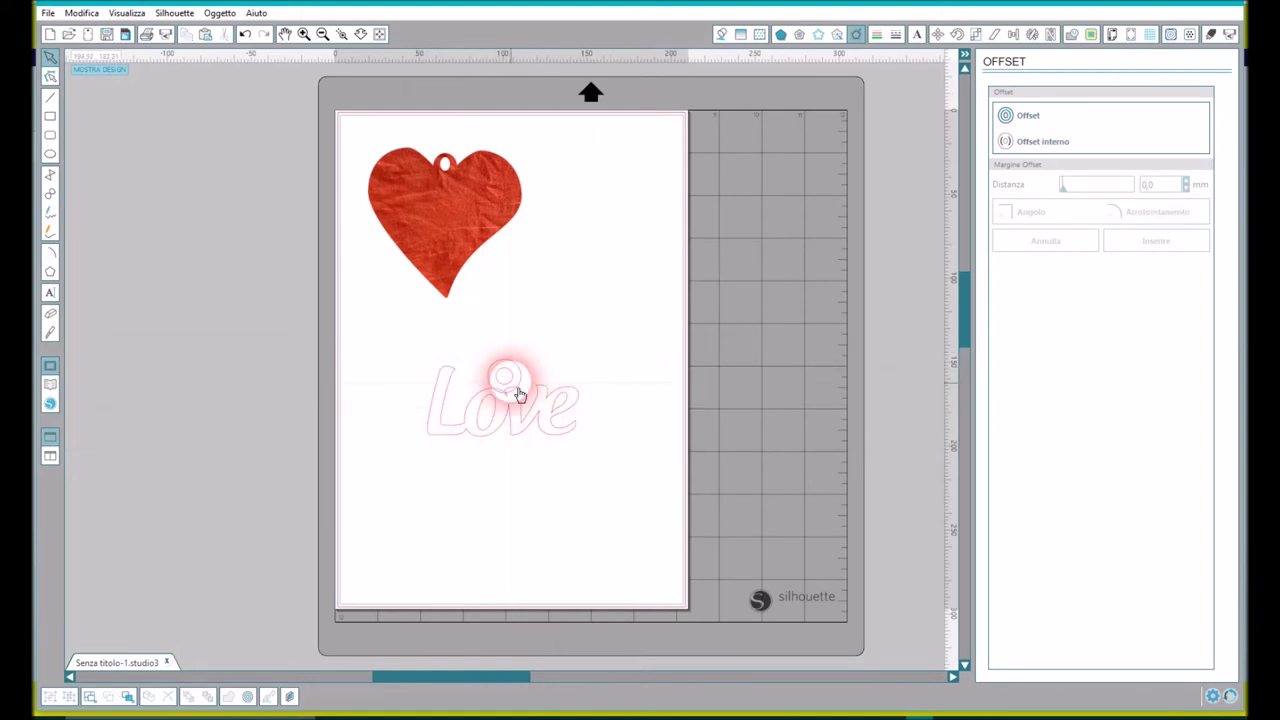
Step: Move the small inner circle aside and weld the larger circle to the "Love" shape
drag(521, 380, 640, 368)
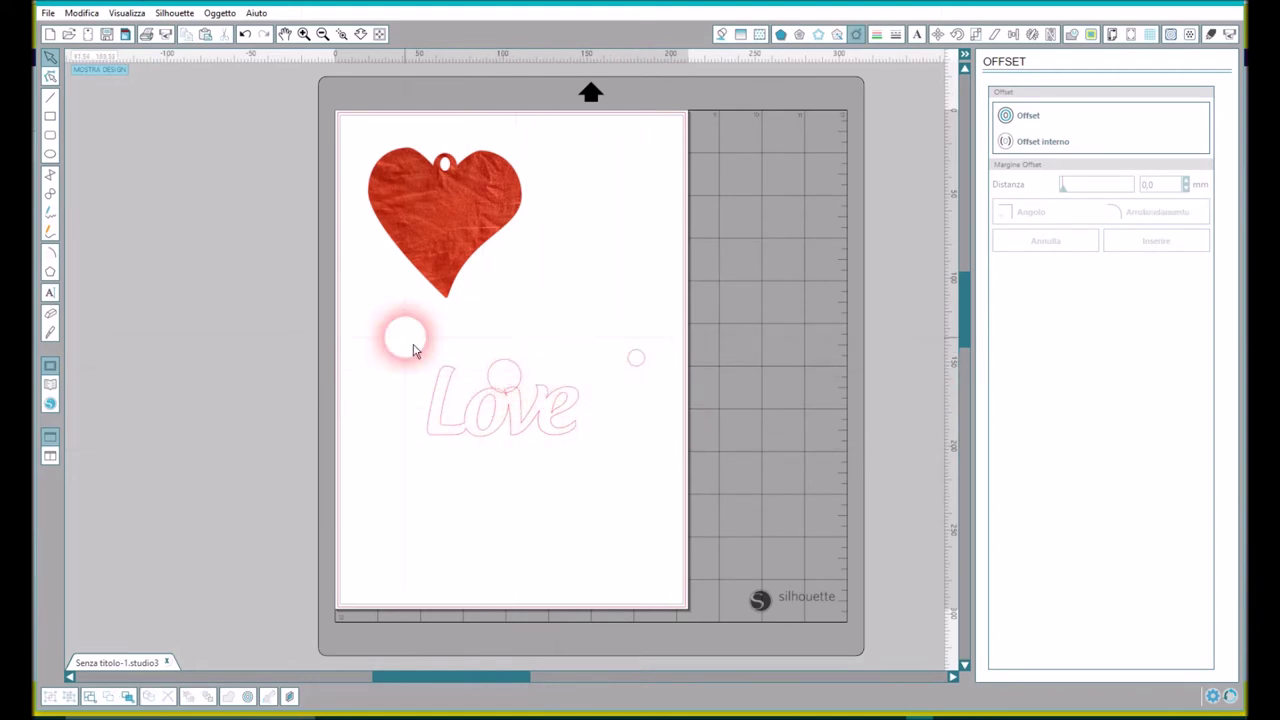
drag(447, 350, 626, 516)
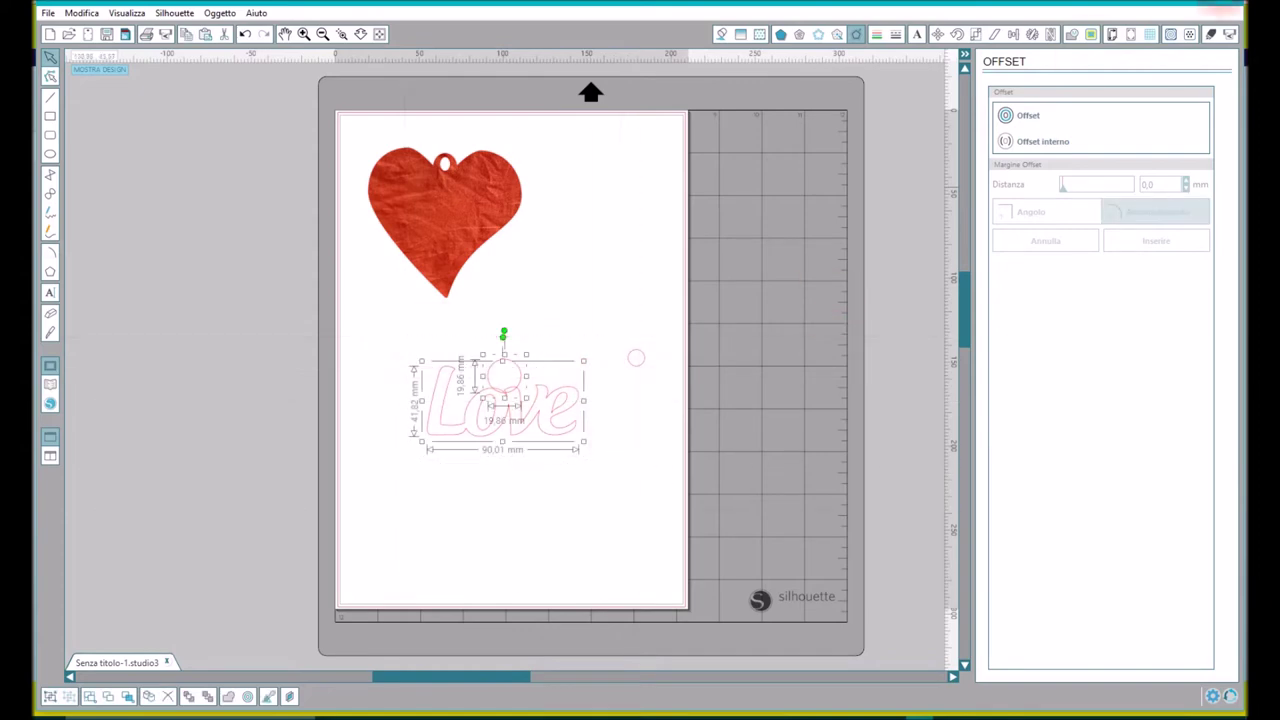
click(1071, 34)
click(1016, 116)
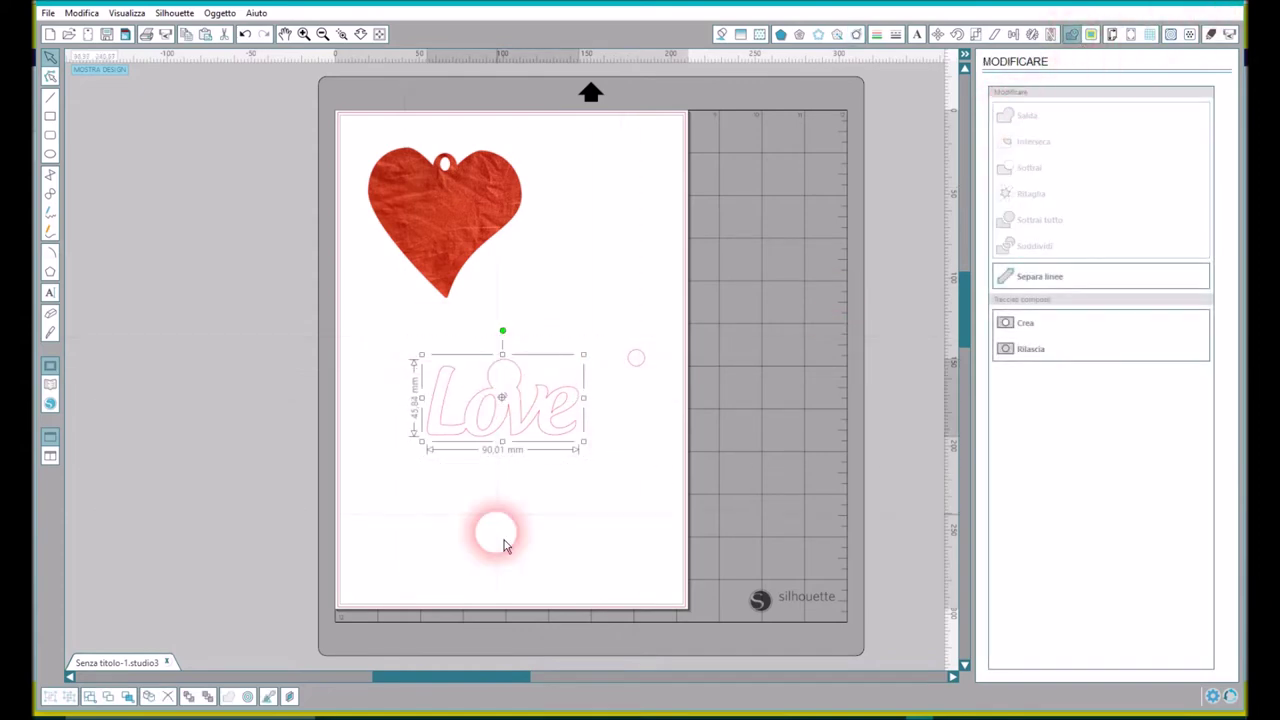
Step: Move the small circle back to the centre of the larger circle welded onto the "Love" shape
drag(636, 362, 518, 398)
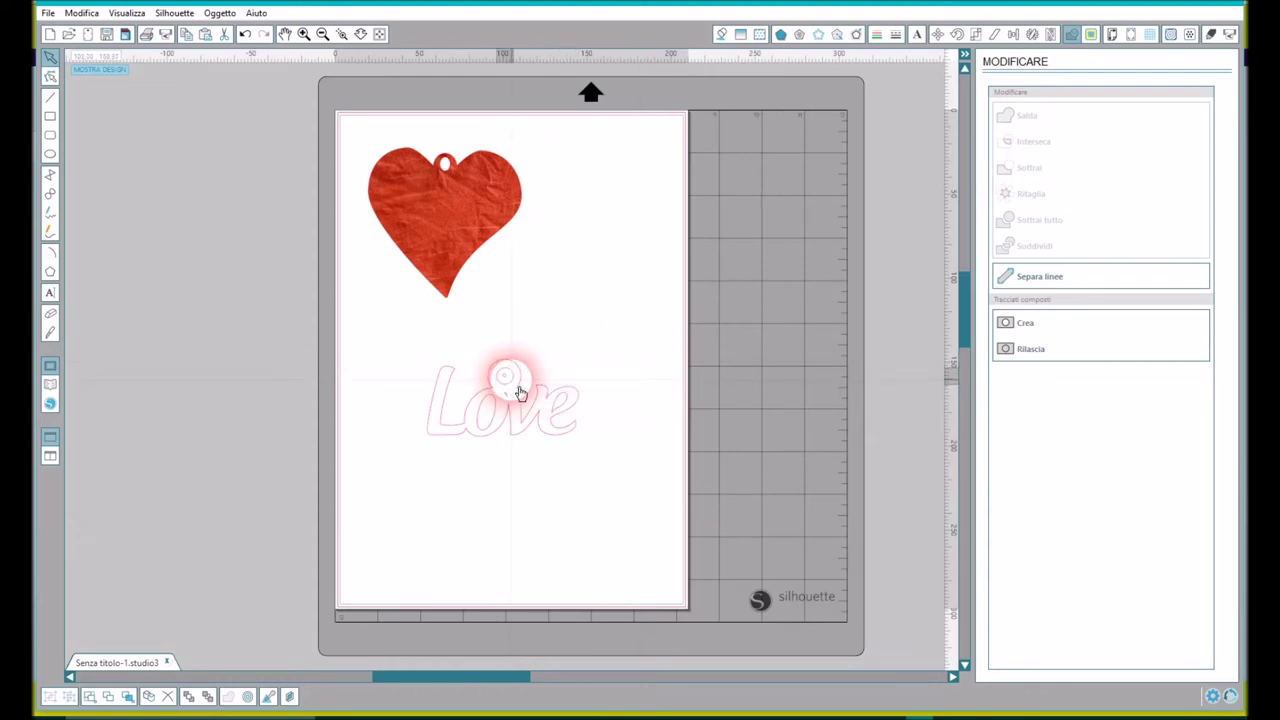
click(648, 371)
click(512, 406)
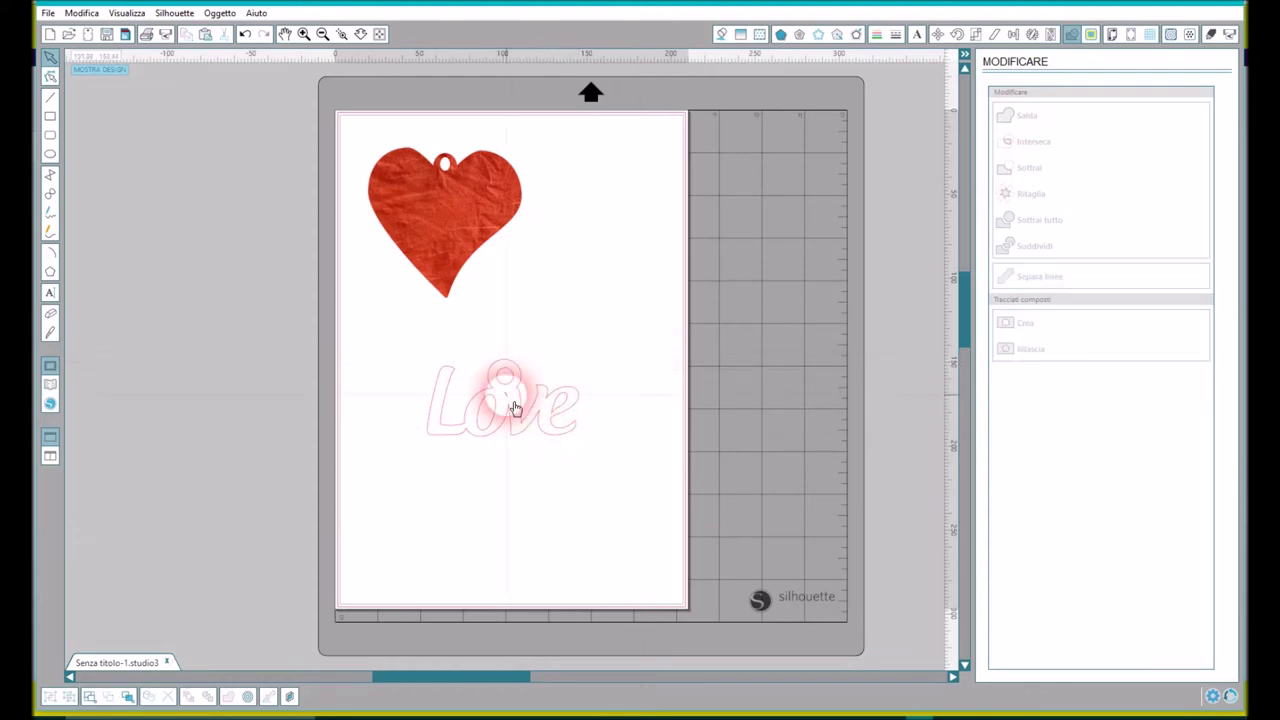
click(514, 408)
click(615, 469)
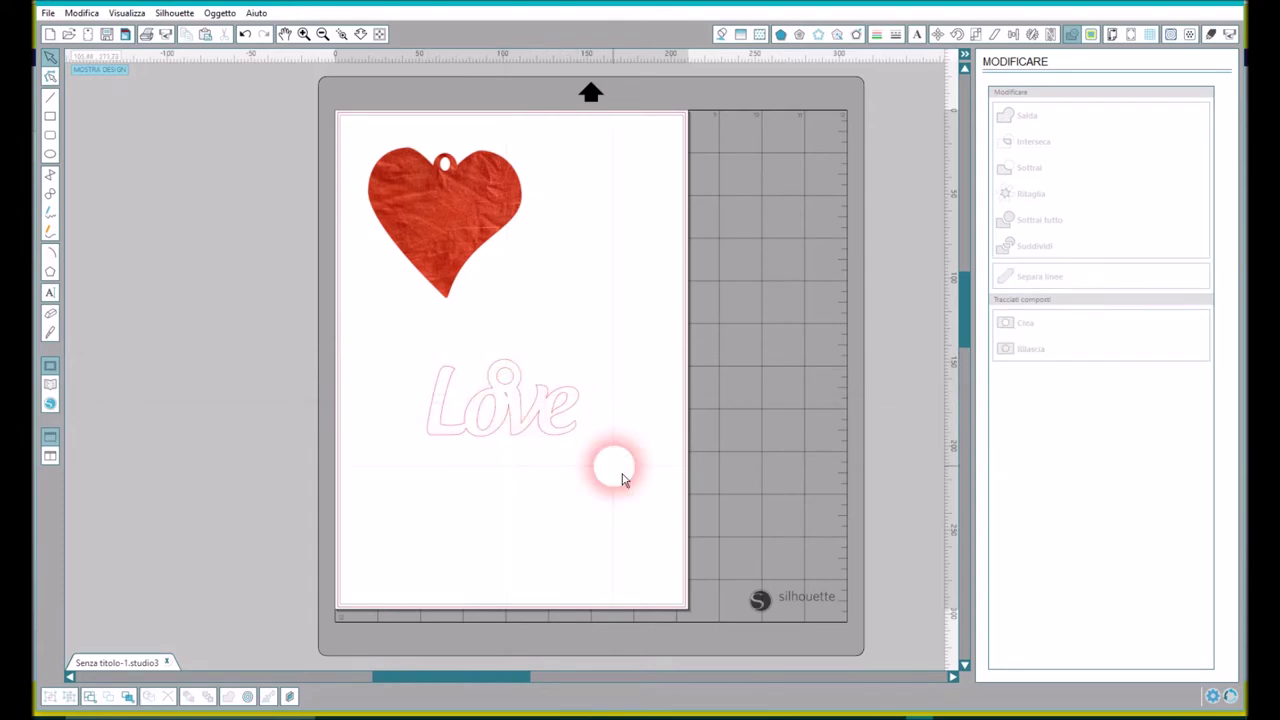
click(516, 400)
click(434, 322)
click(514, 392)
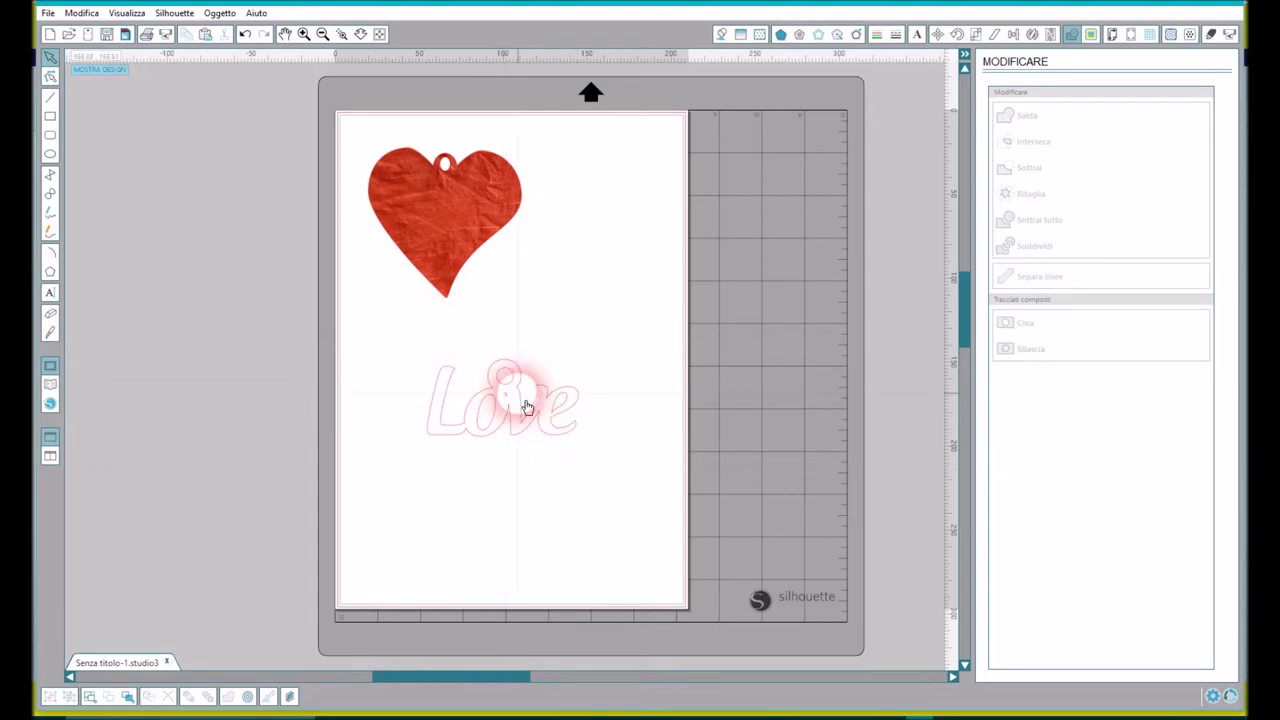
click(378, 328)
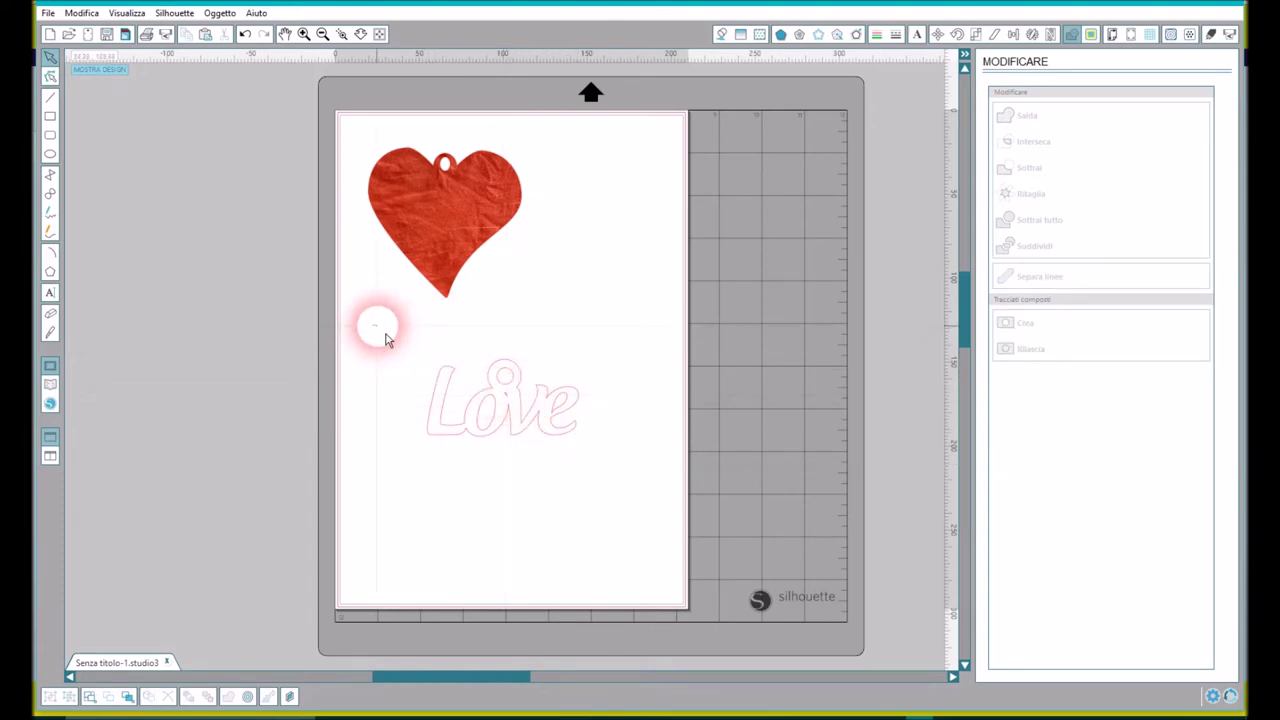
Step: Combine the "Love" outline, its letter openings and the small circle into one compound path
drag(388, 340, 603, 503)
click(557, 409)
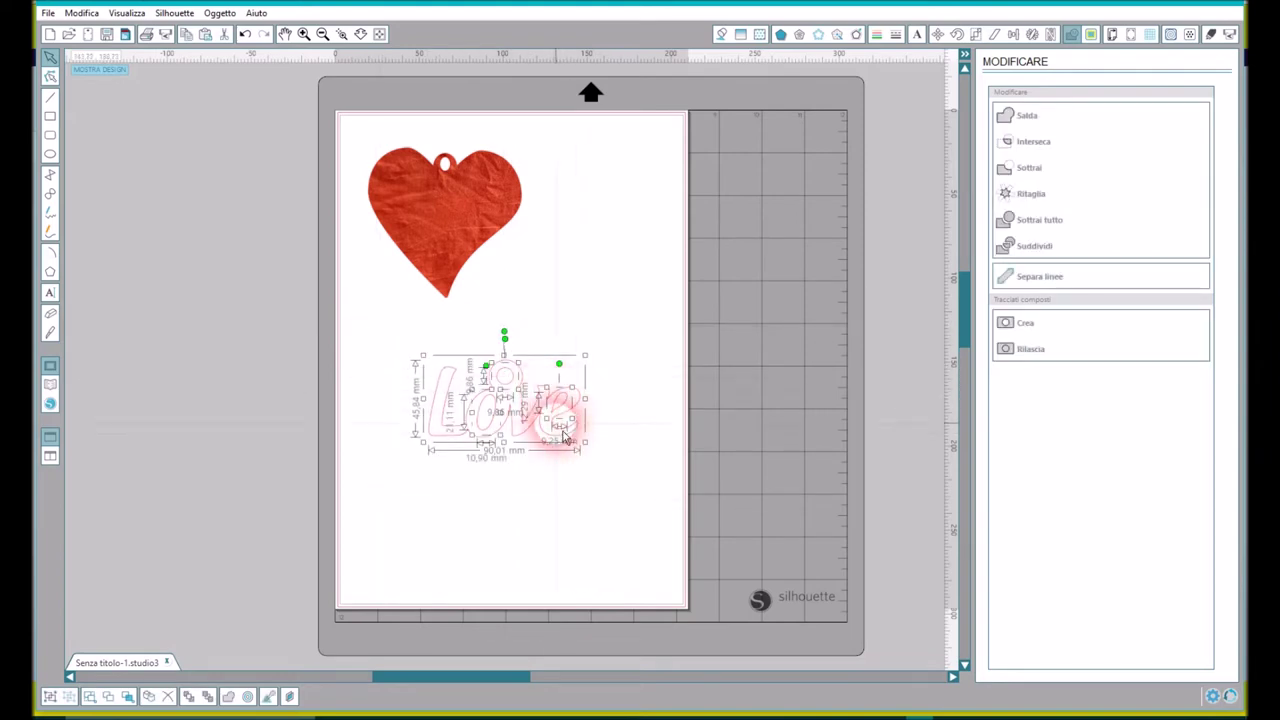
right_click(556, 422)
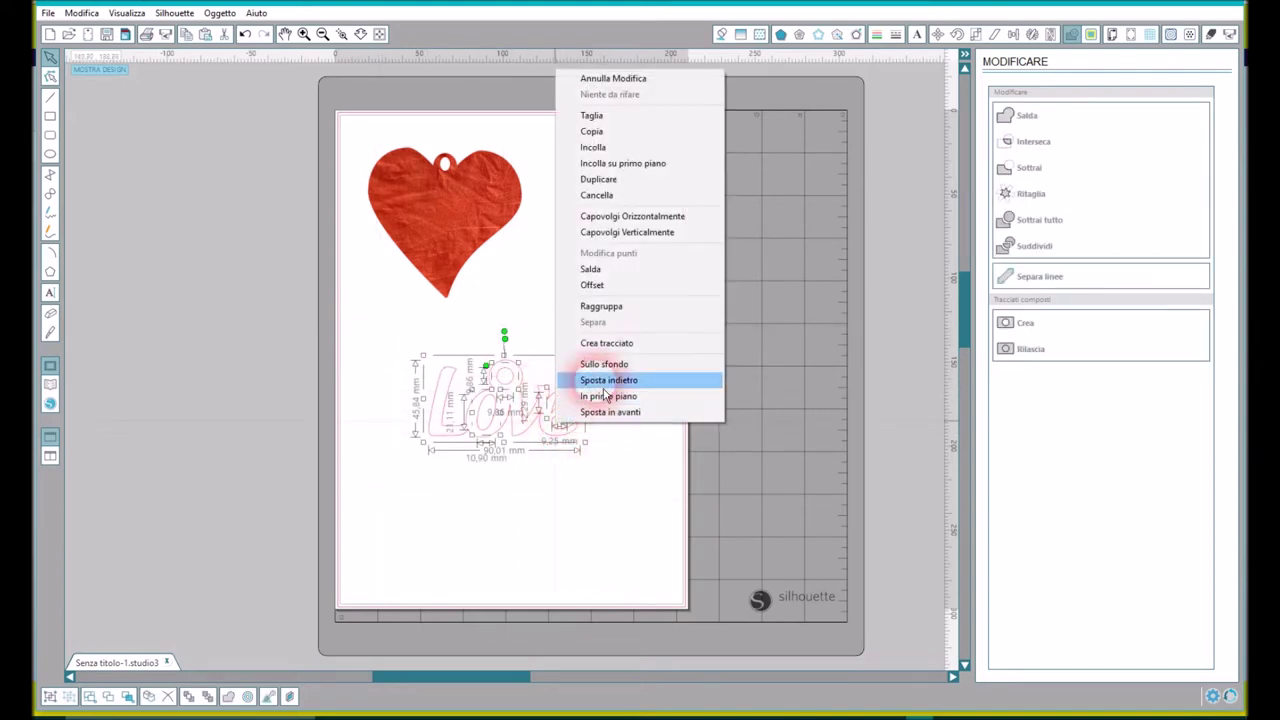
click(615, 343)
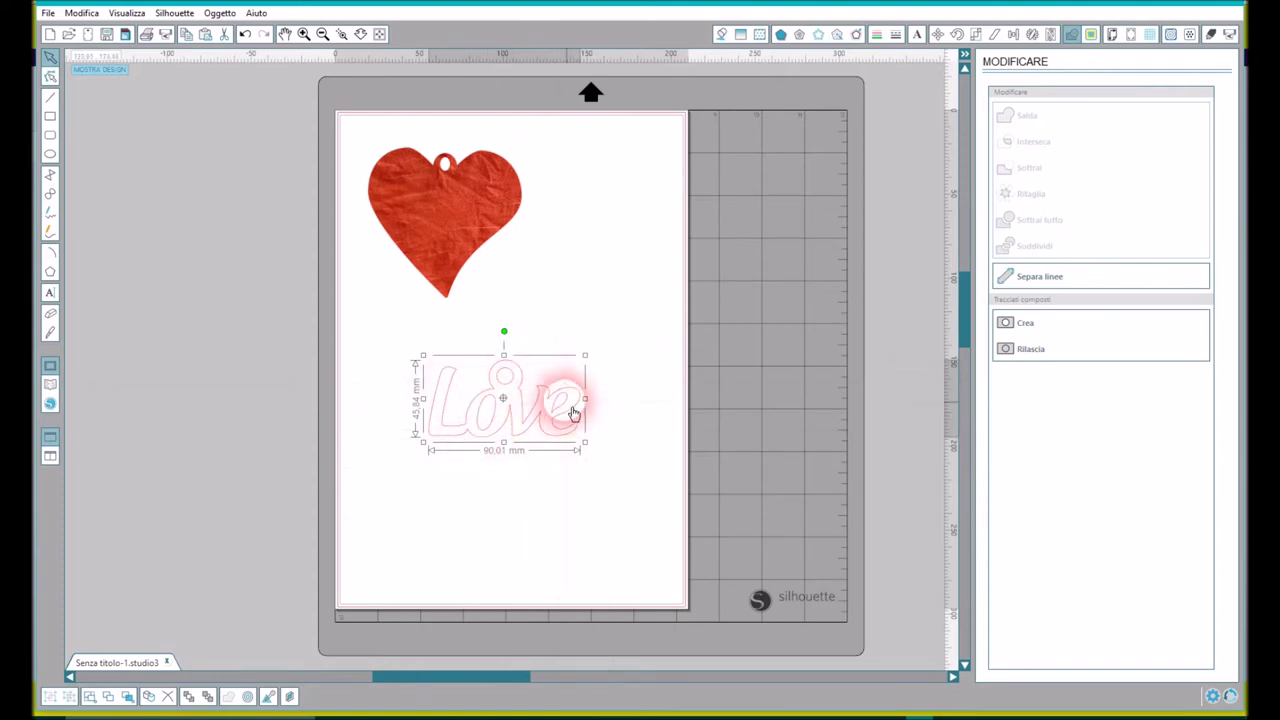
Step: Try red, arrow, pink-striped and orange wood fill patterns on the "Love" shape and settle on the crimson pattern
click(762, 33)
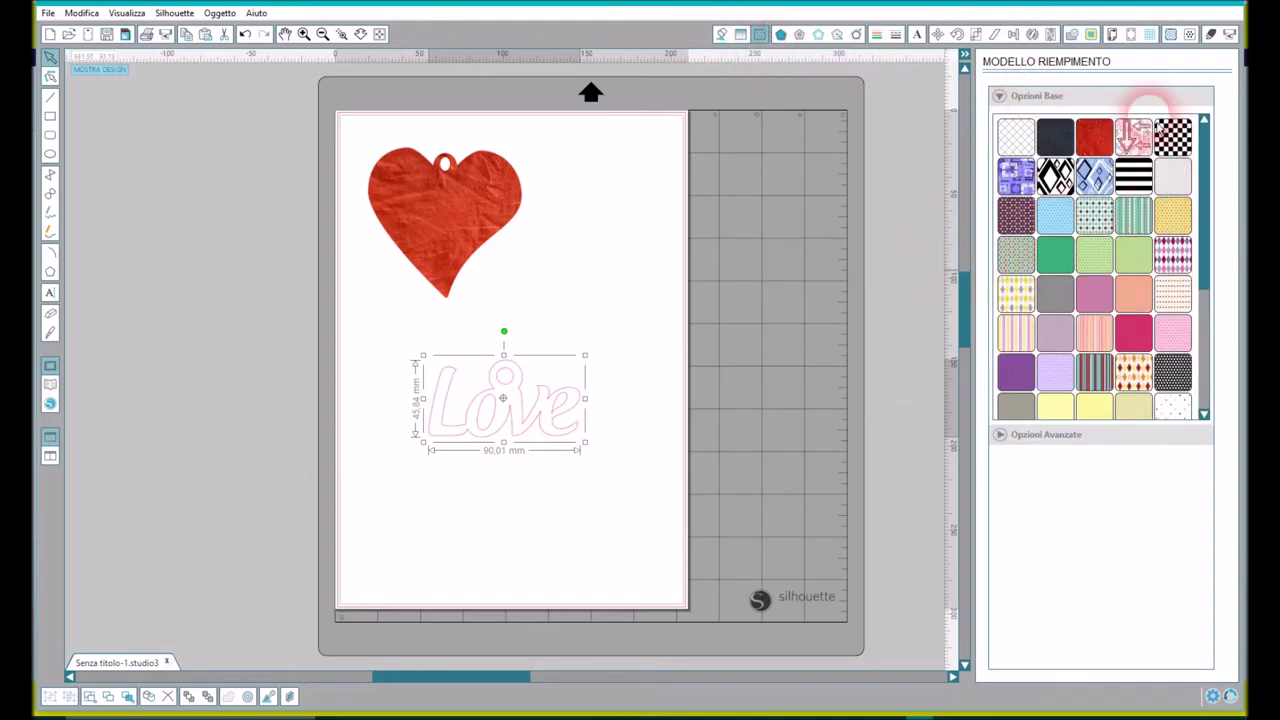
click(1094, 137)
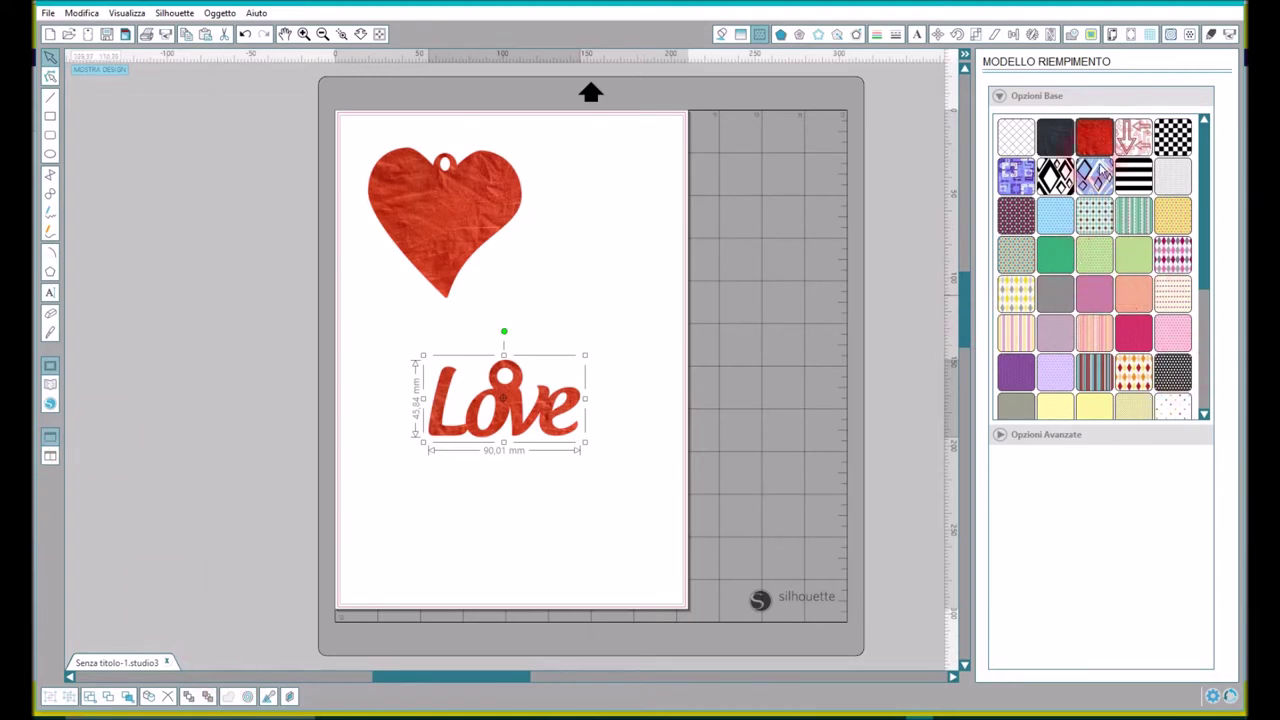
click(1145, 155)
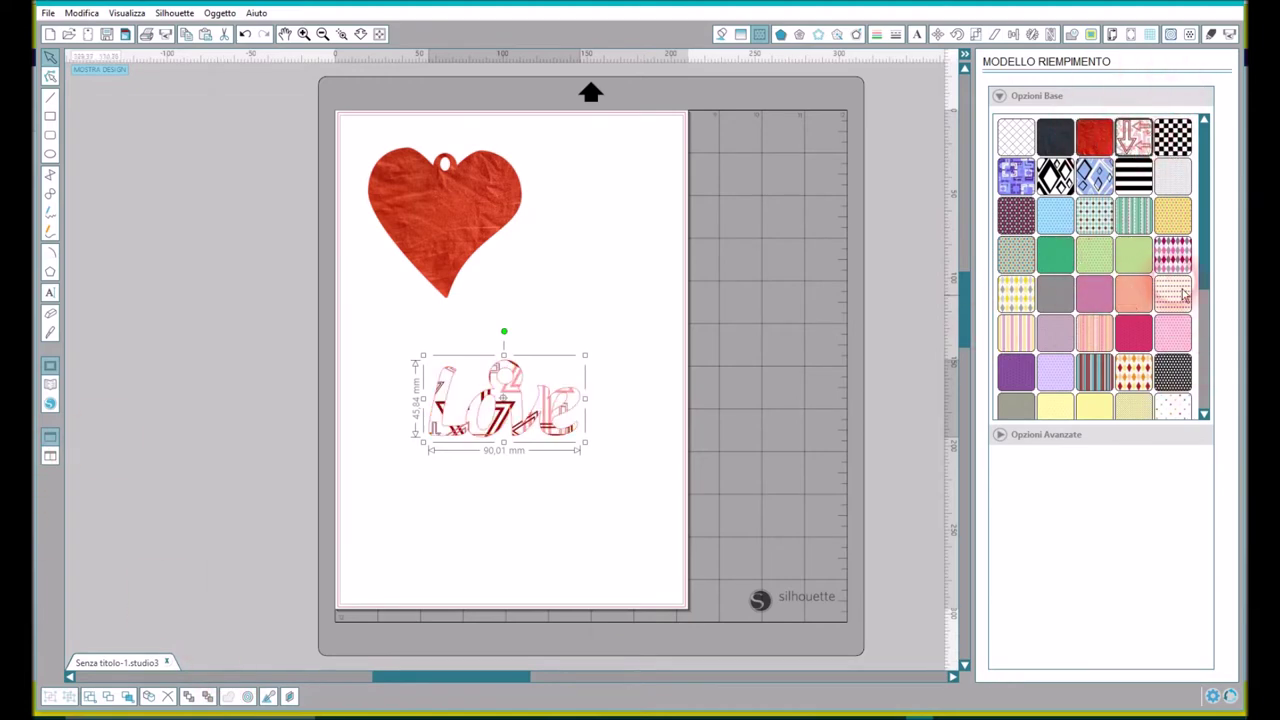
click(1104, 346)
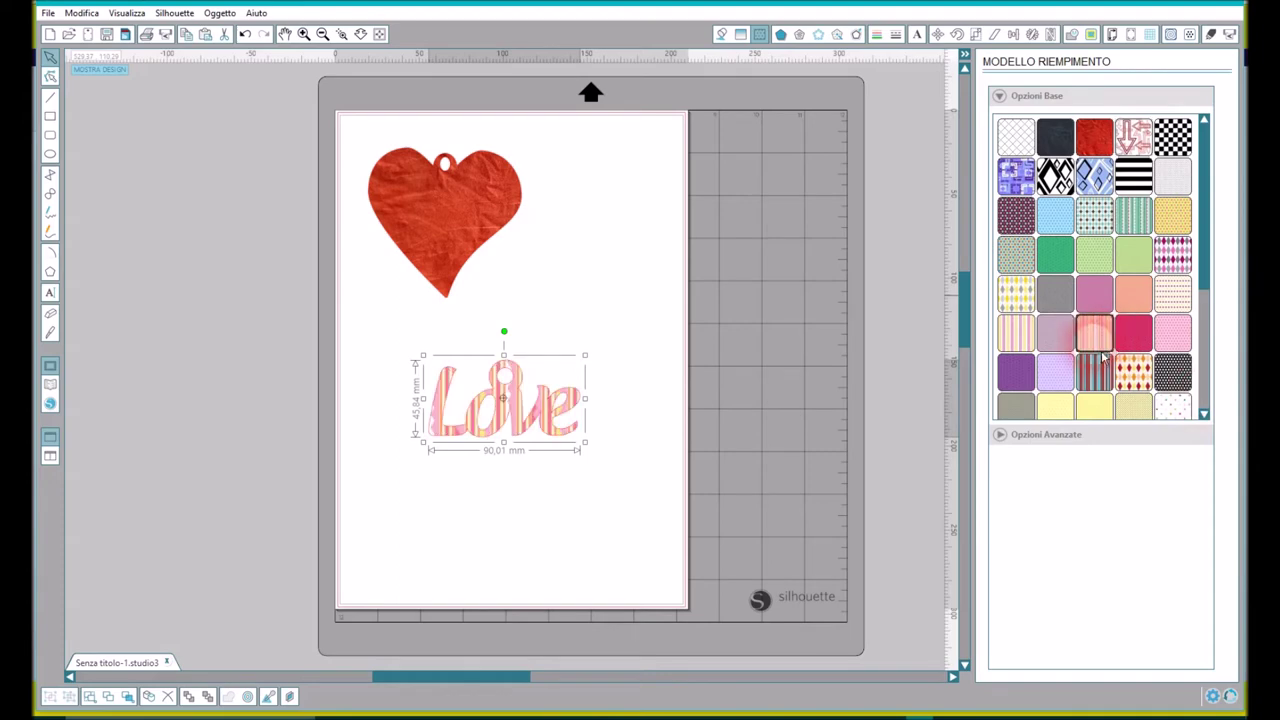
scroll(1185, 336, down, 3)
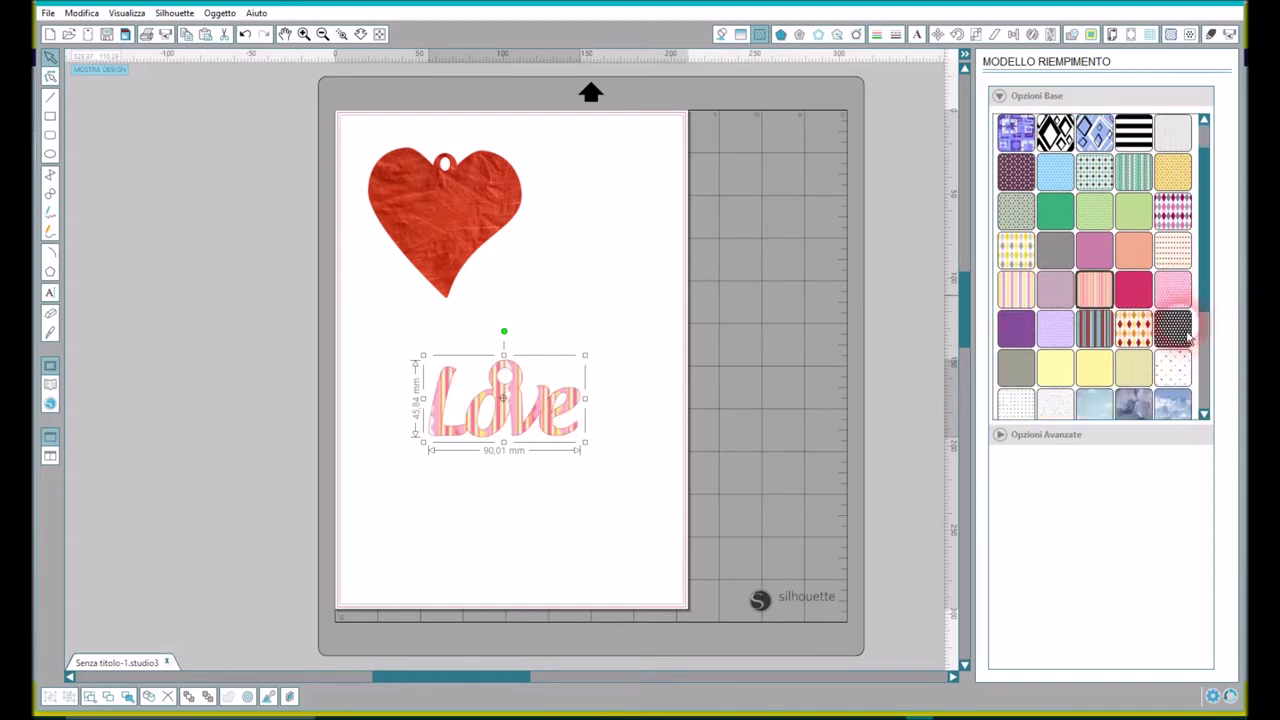
scroll(1185, 337, down, 2)
click(1100, 318)
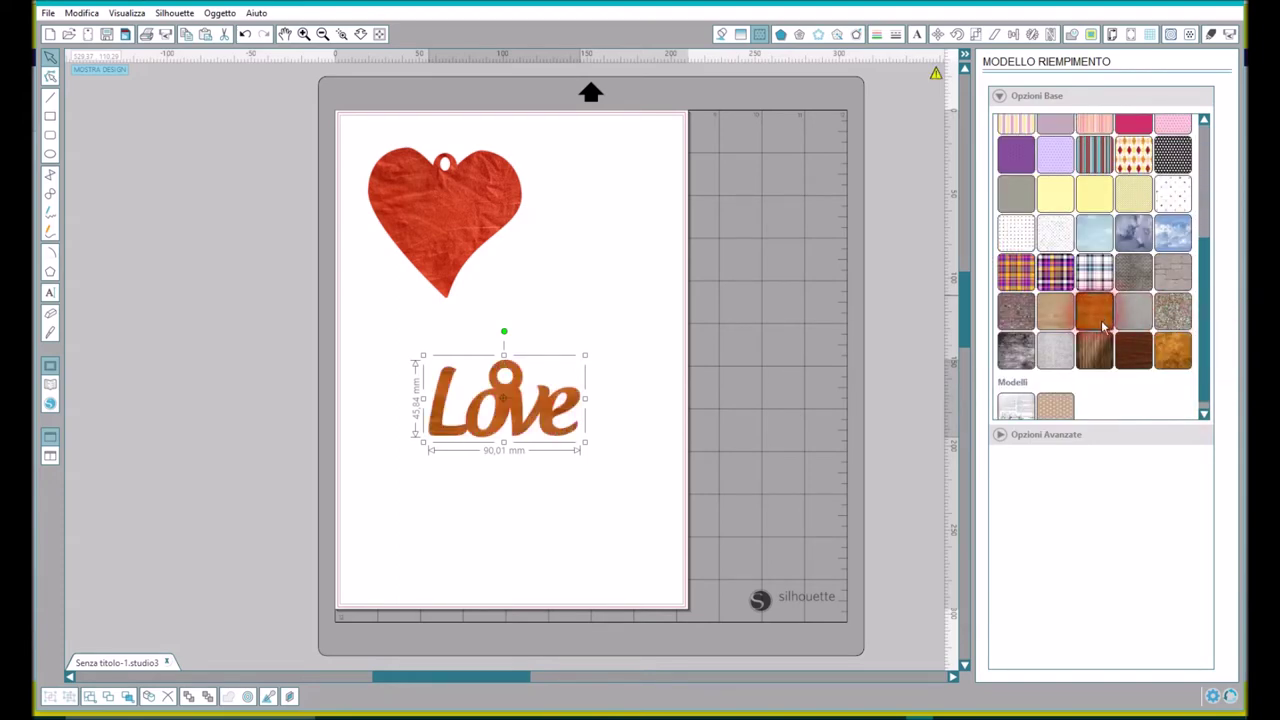
click(1184, 322)
scroll(1170, 330, up, 3)
click(1133, 245)
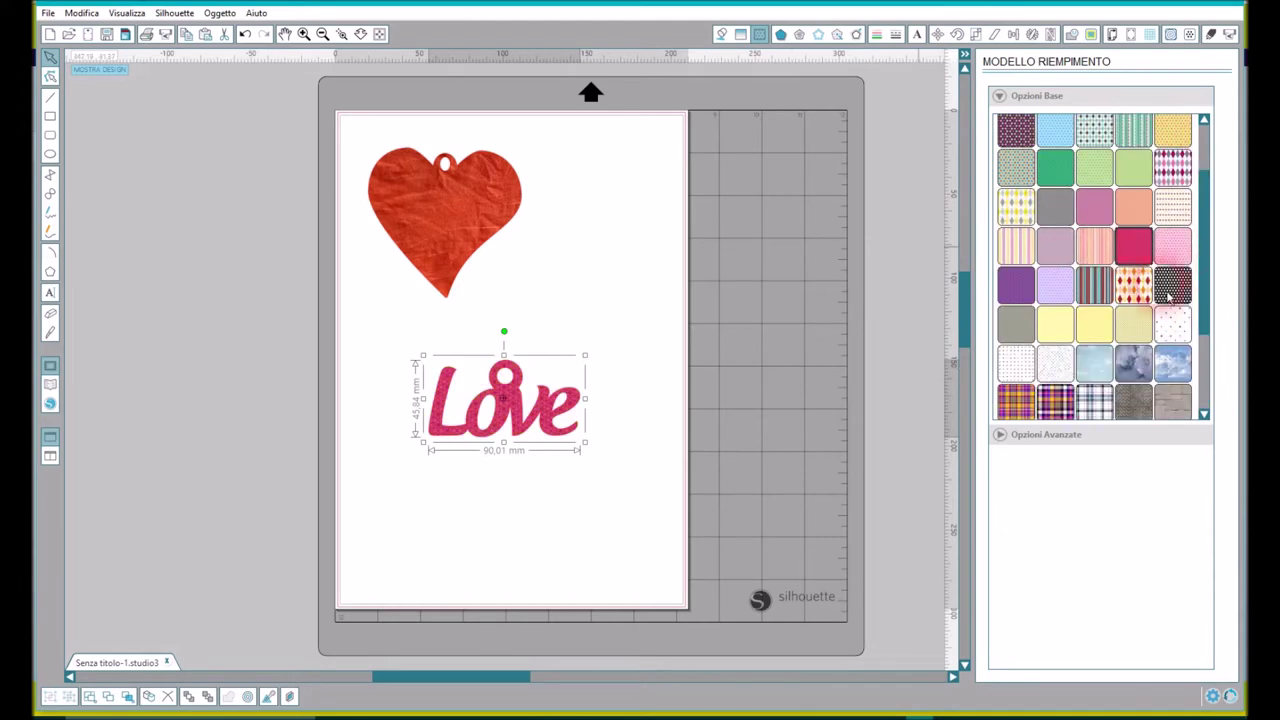
click(532, 464)
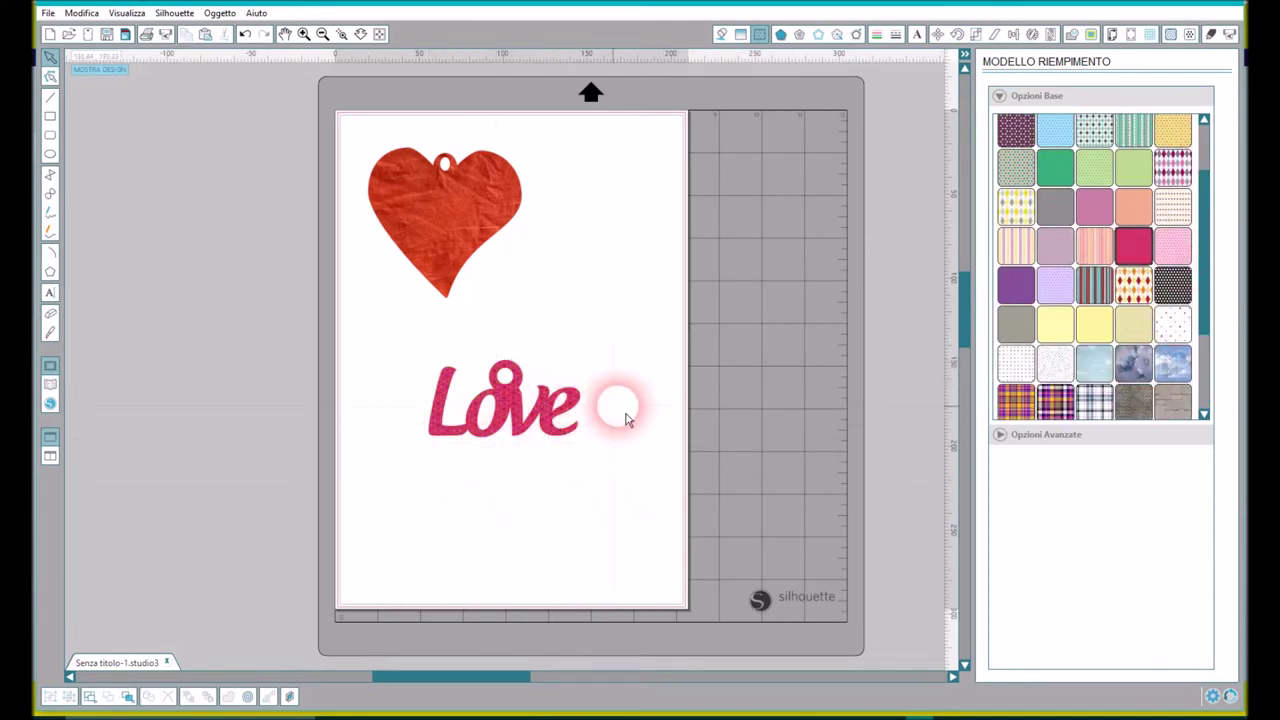
Step: Move the red heart above the "Love" shape and create a rounded outer offset around it, about 99 mm wide
drag(444, 278, 514, 313)
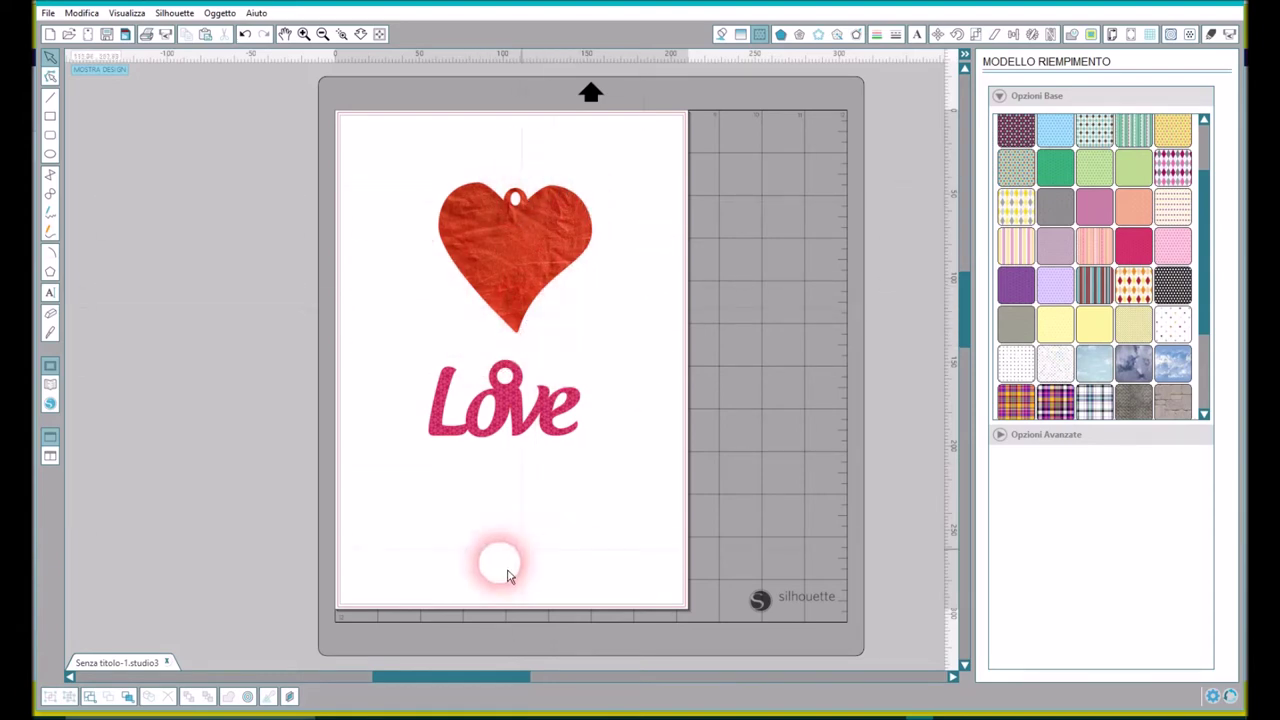
click(548, 302)
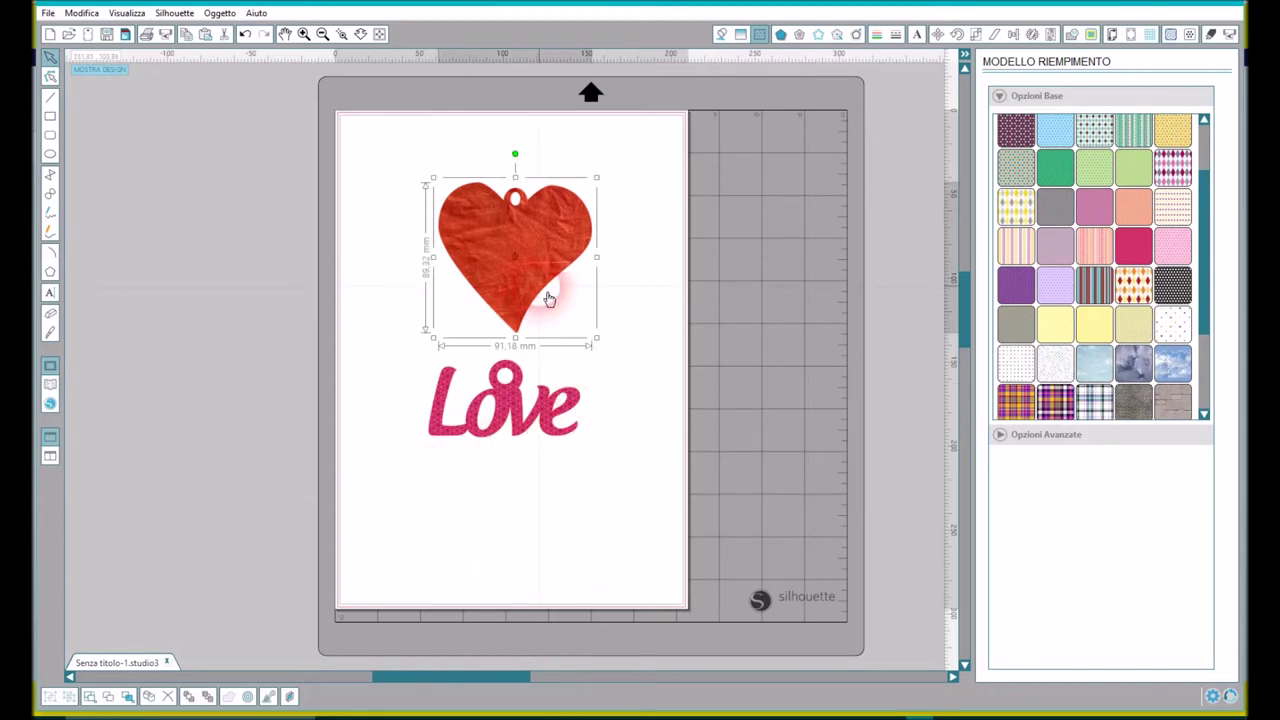
click(856, 34)
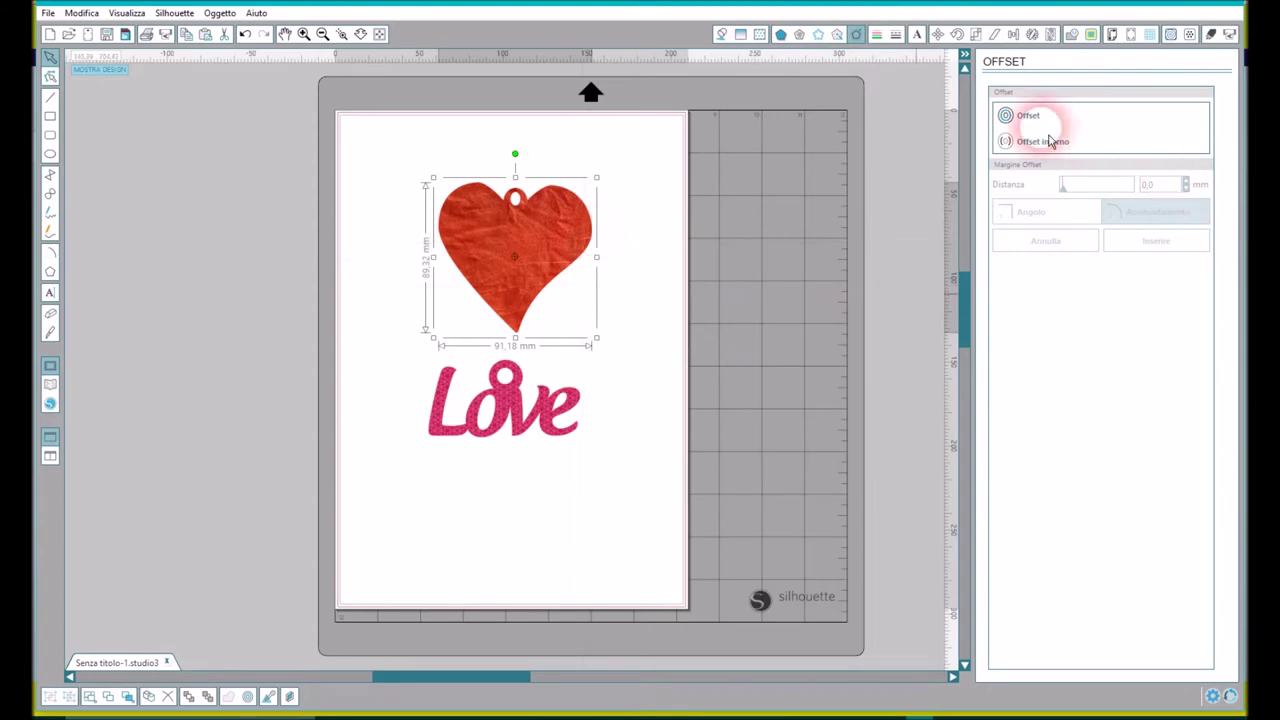
click(1040, 120)
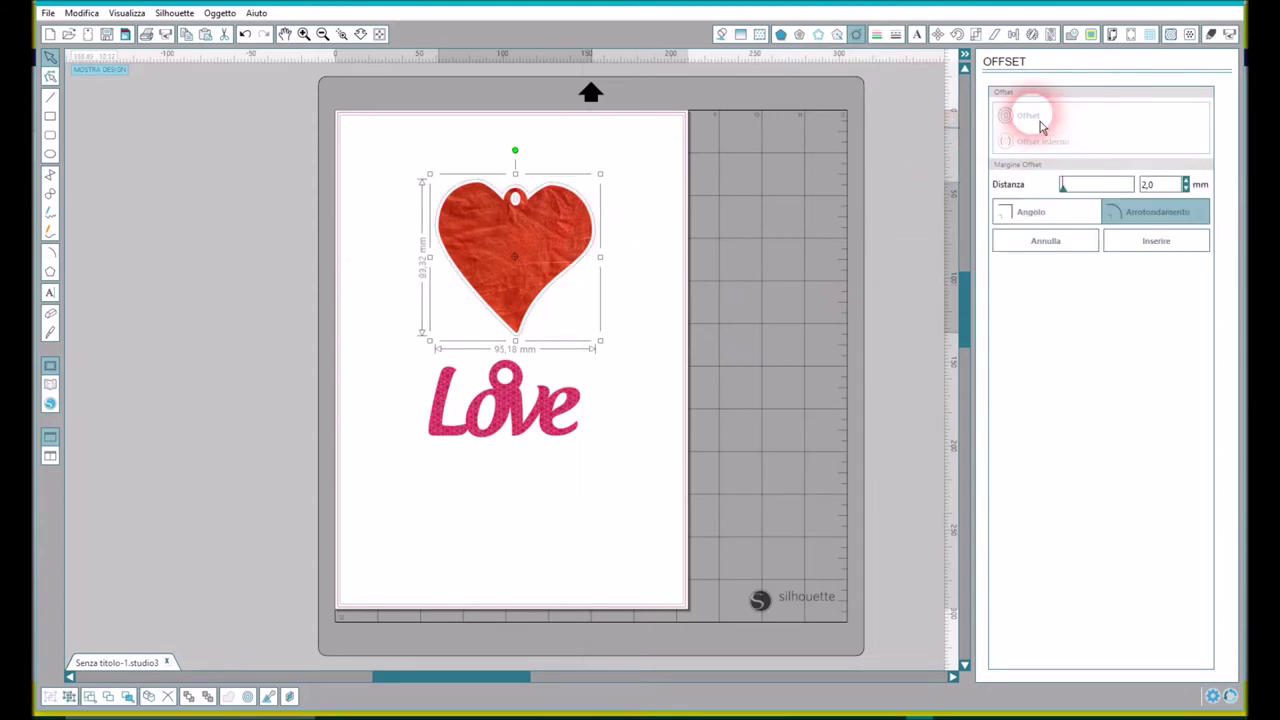
click(1150, 185)
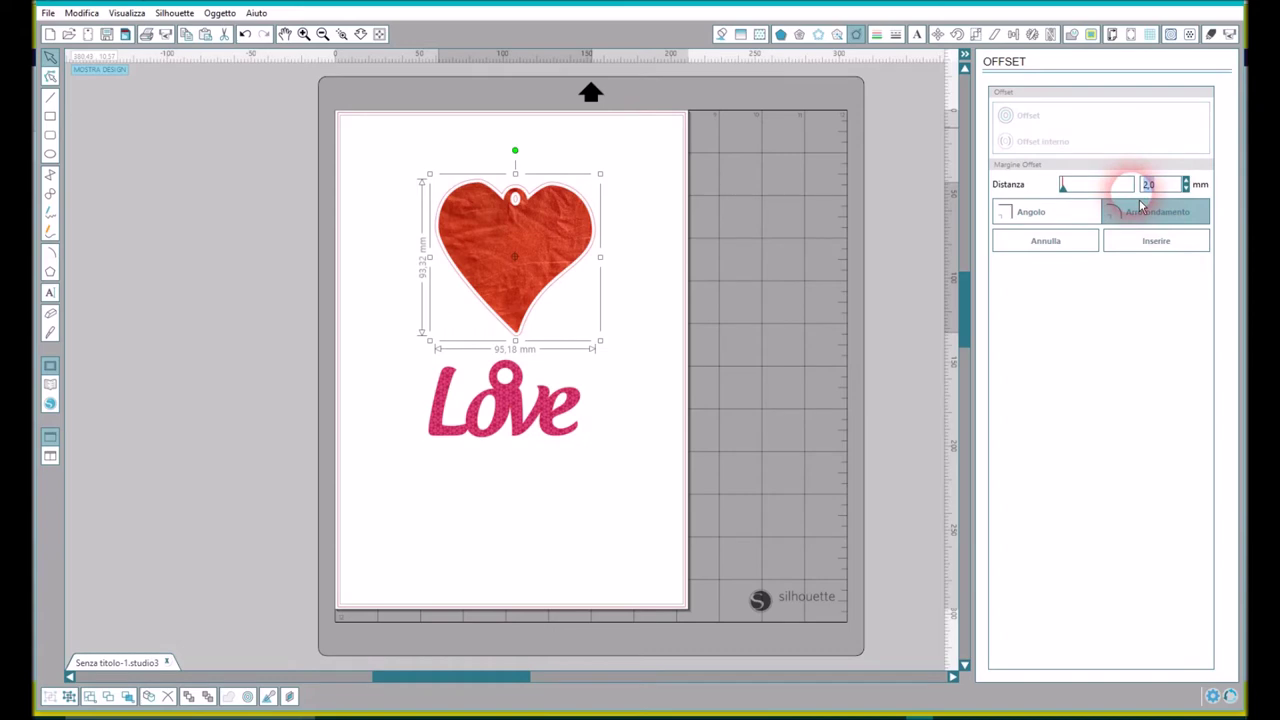
click(1155, 240)
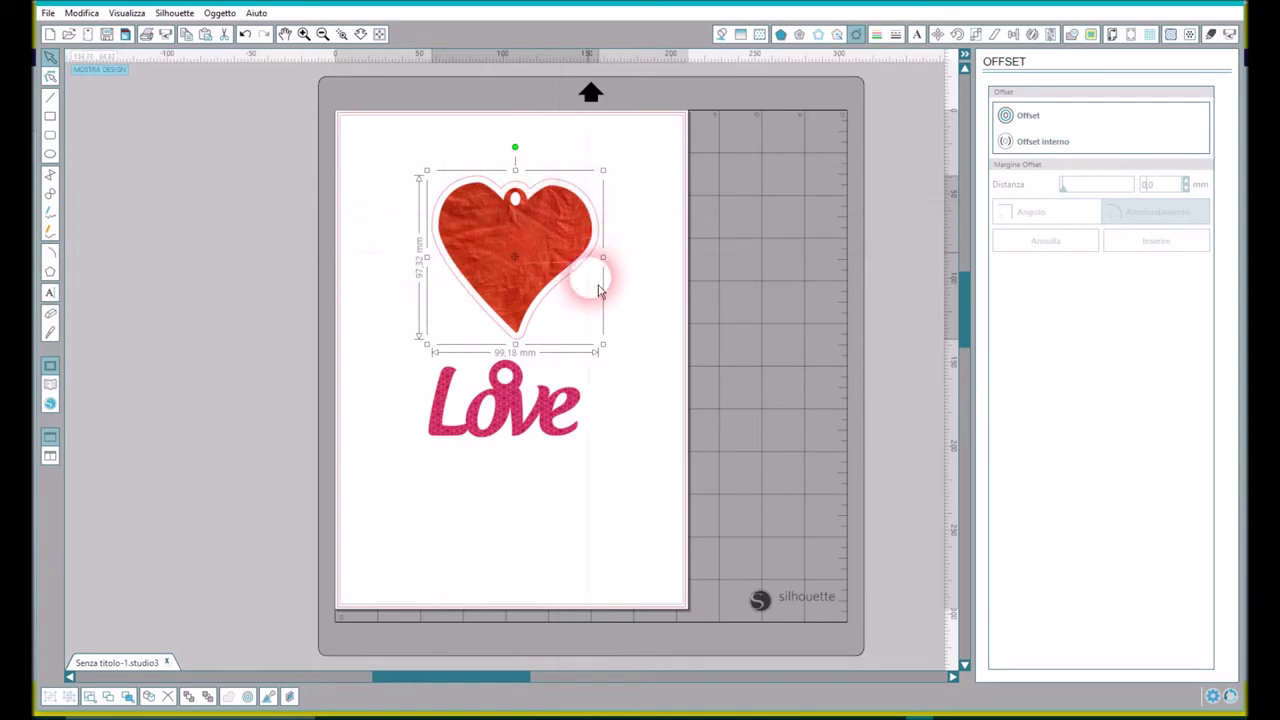
Step: Move the red heart off the page and delete the offset outline left behind
drag(585, 188, 831, 246)
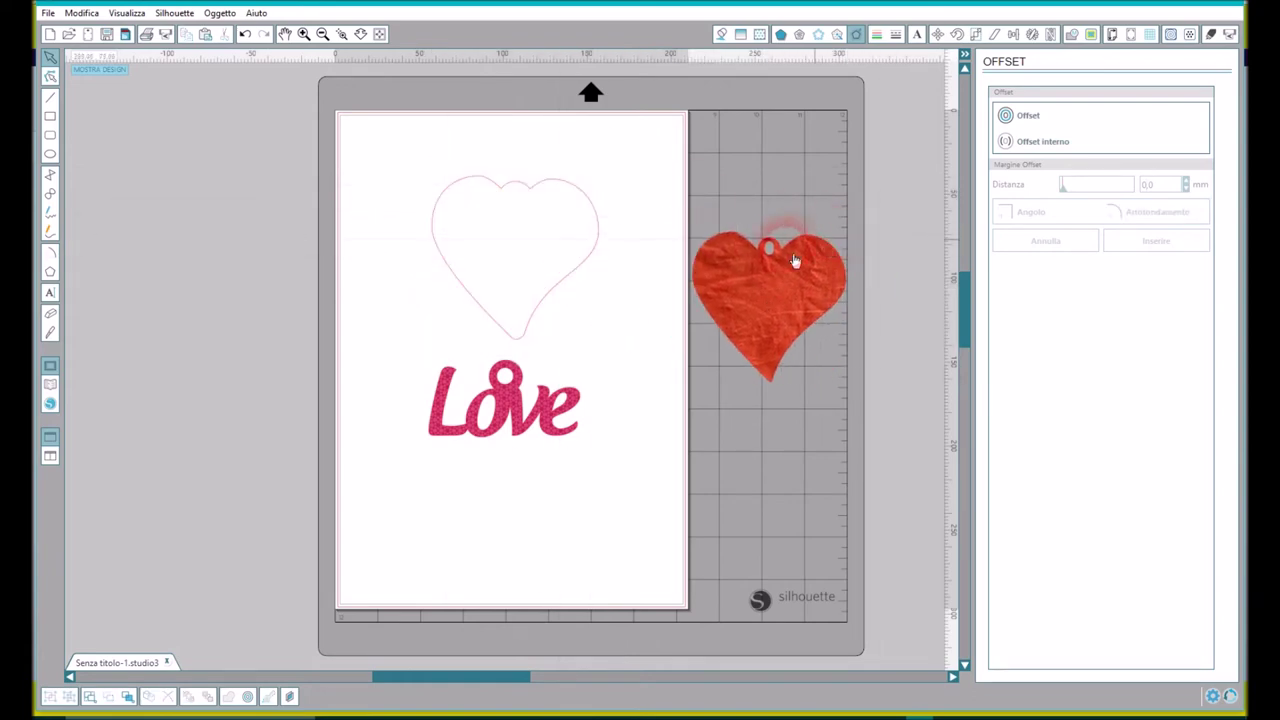
click(576, 285)
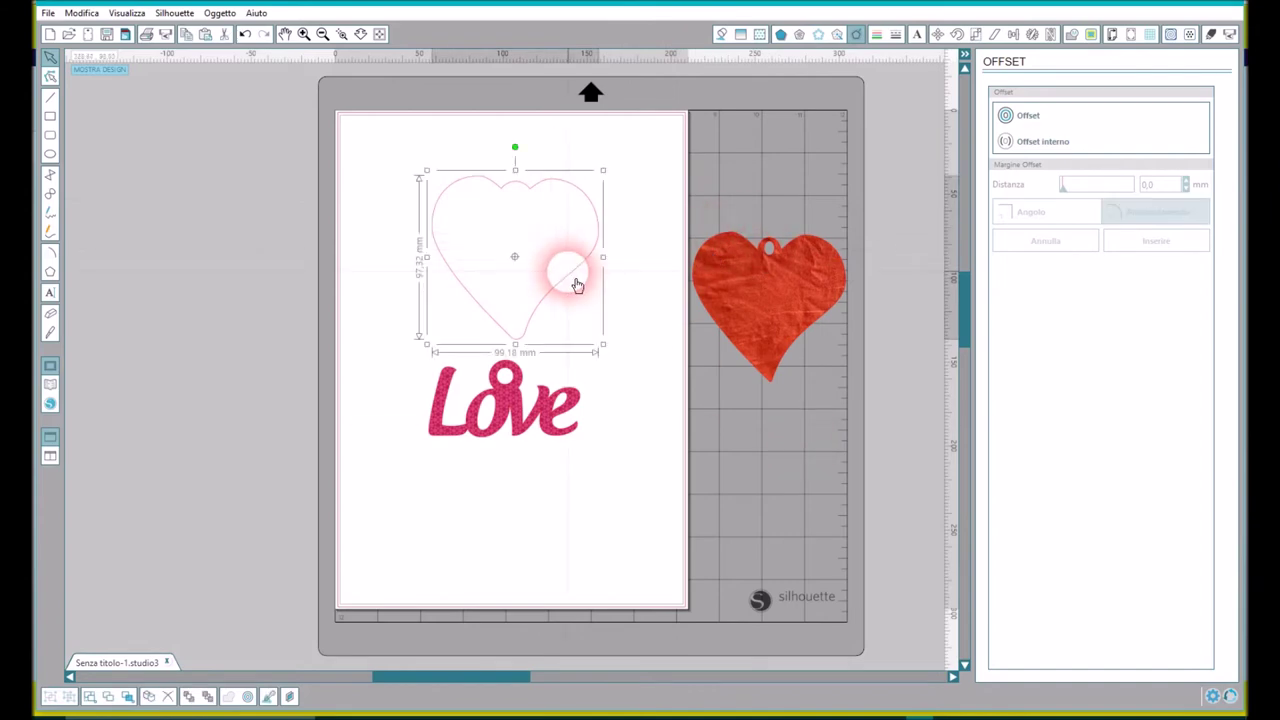
key(Delete)
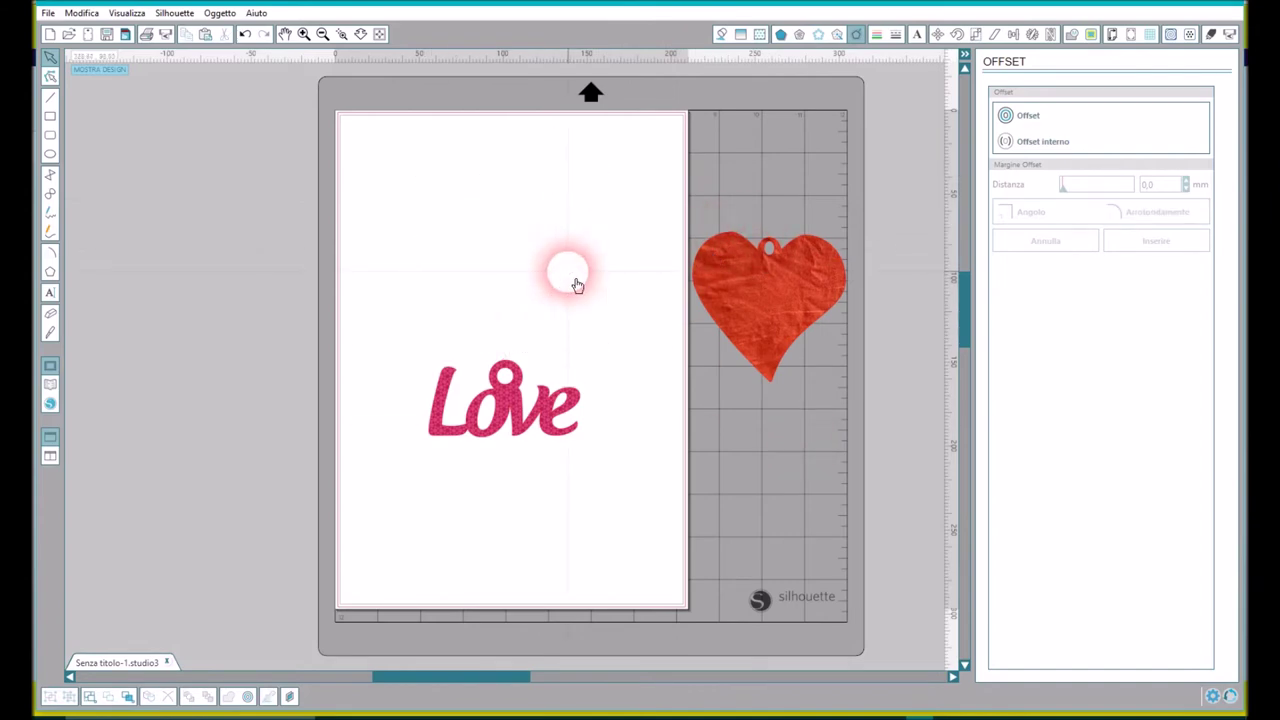
Step: Place the red heart in the page's upper left corner, duplicate it and set the copy beside it
drag(776, 330, 441, 222)
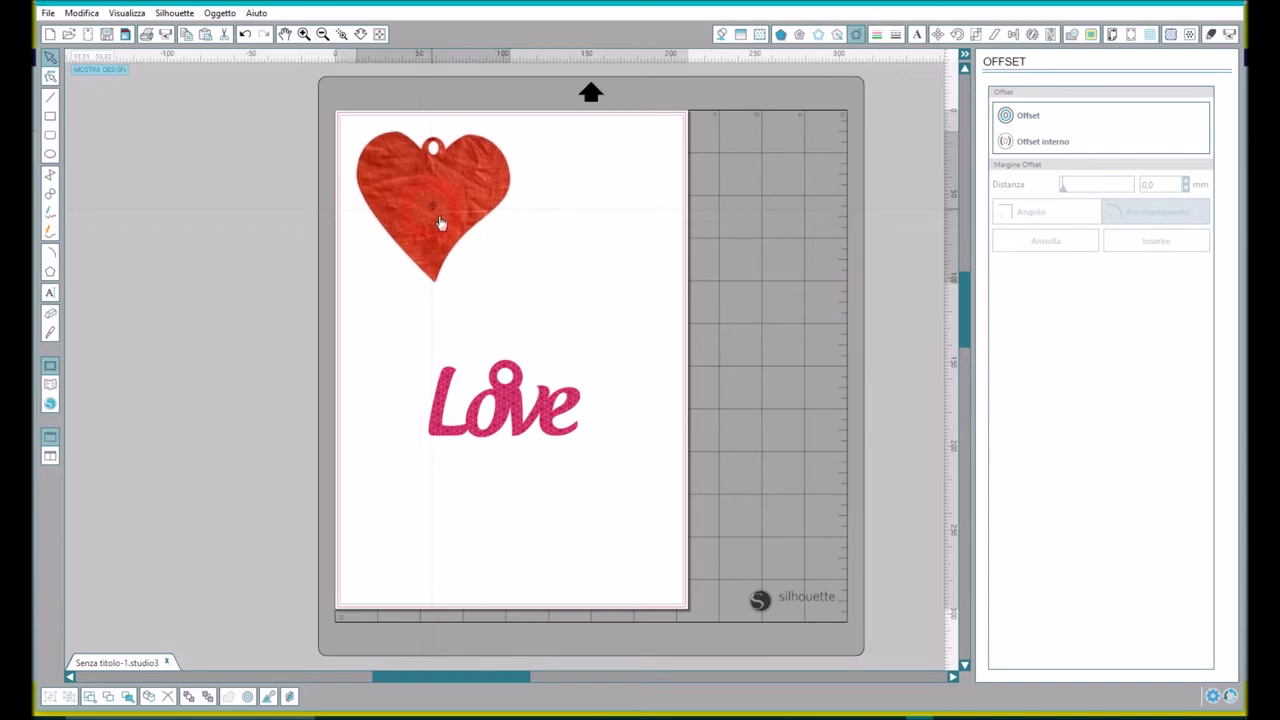
right_click(445, 229)
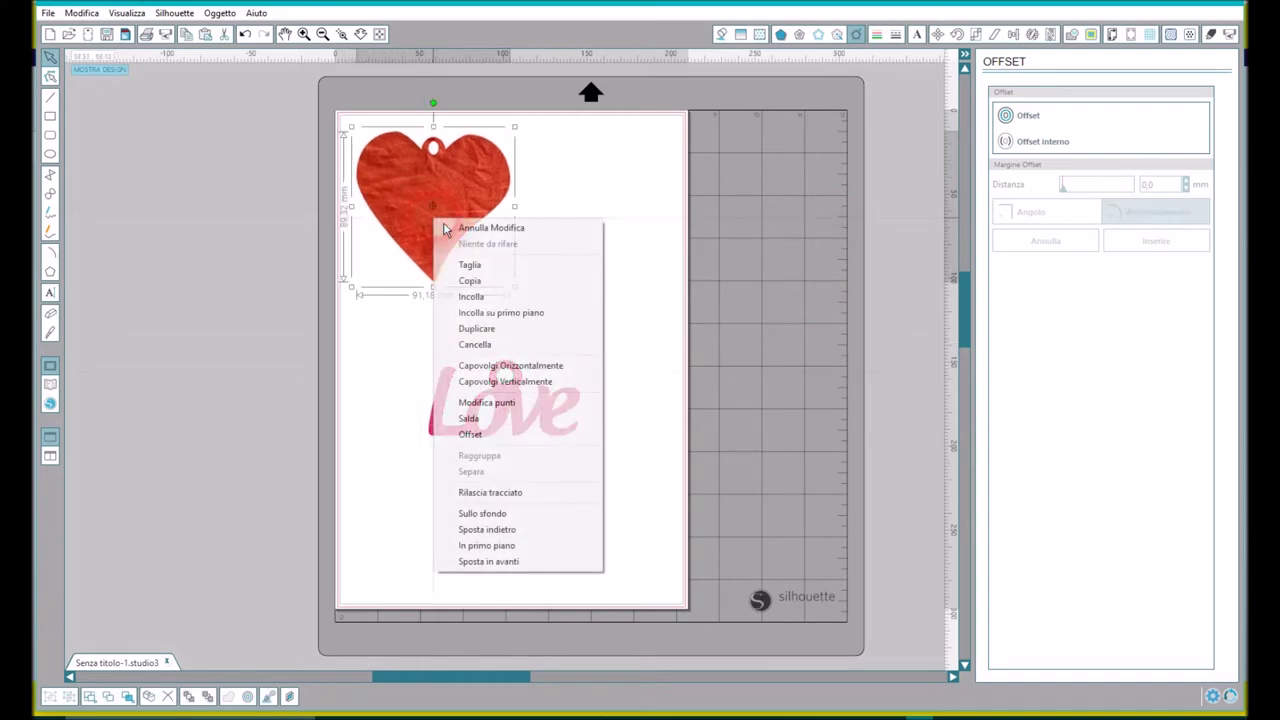
click(508, 333)
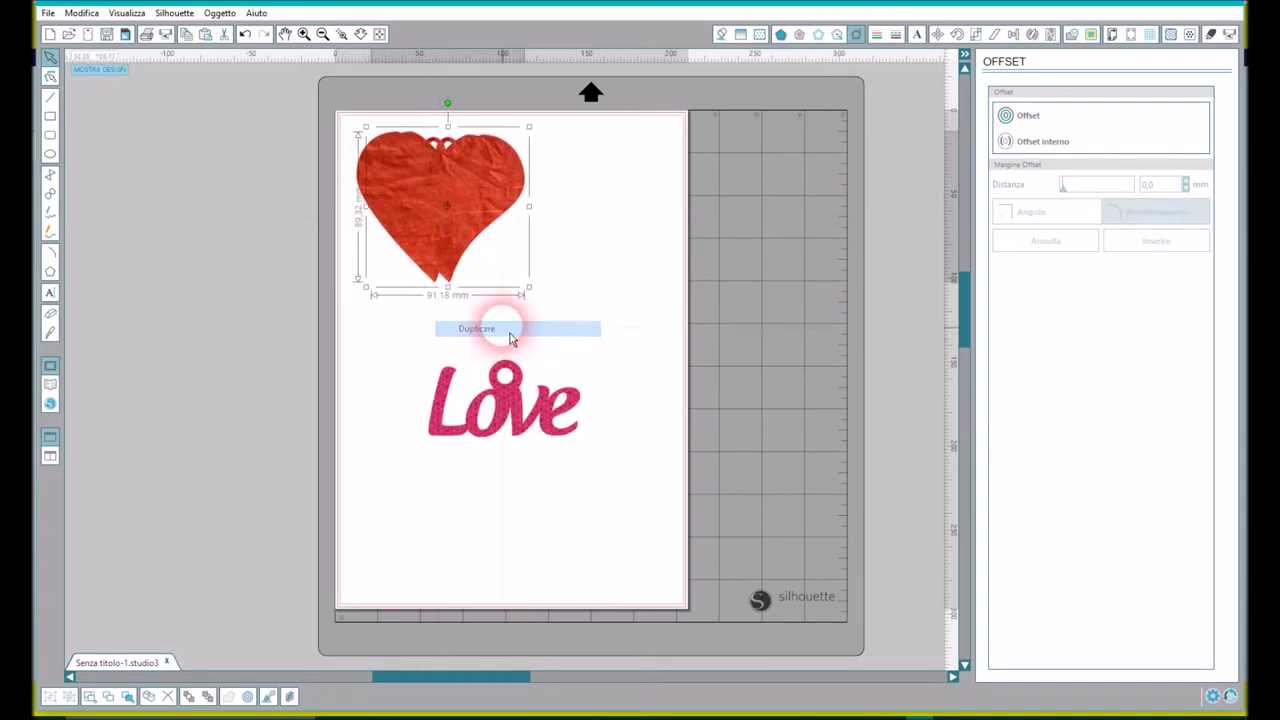
drag(480, 206, 623, 211)
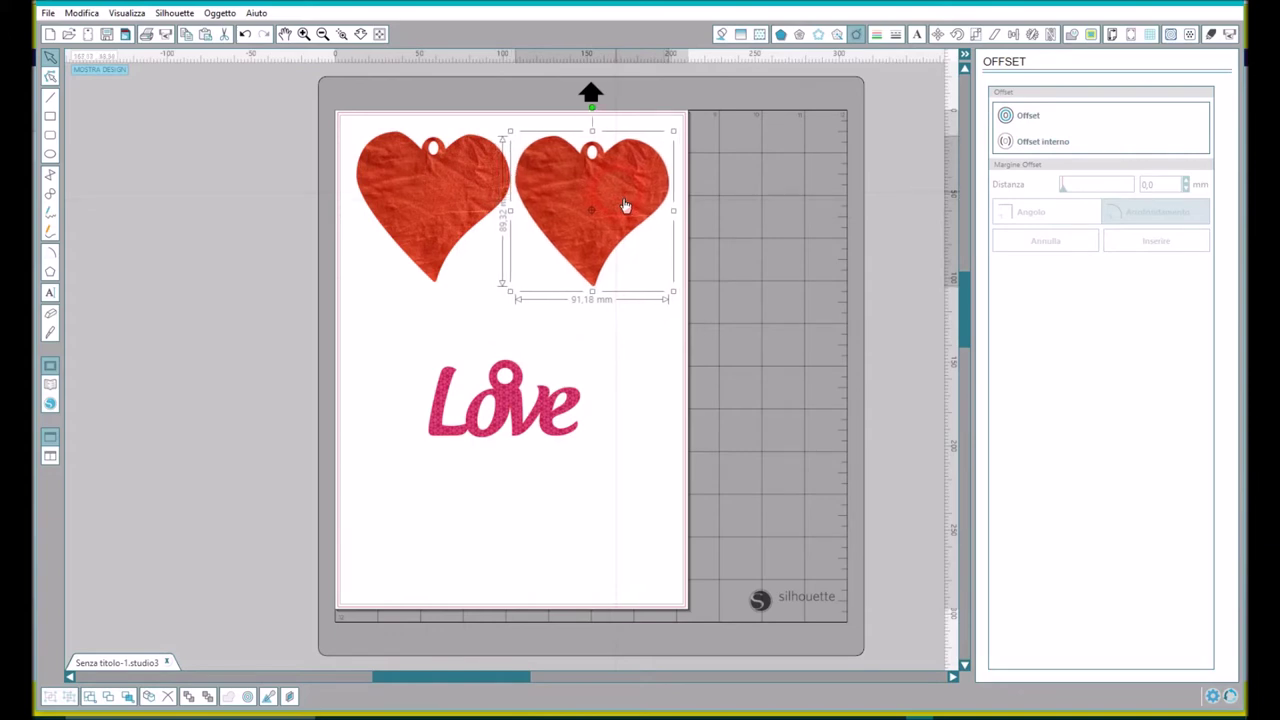
Step: Move the "Love" shape near the page's lower edge, duplicate the second heart and place the copy centred below the first two
drag(510, 425, 503, 570)
click(468, 277)
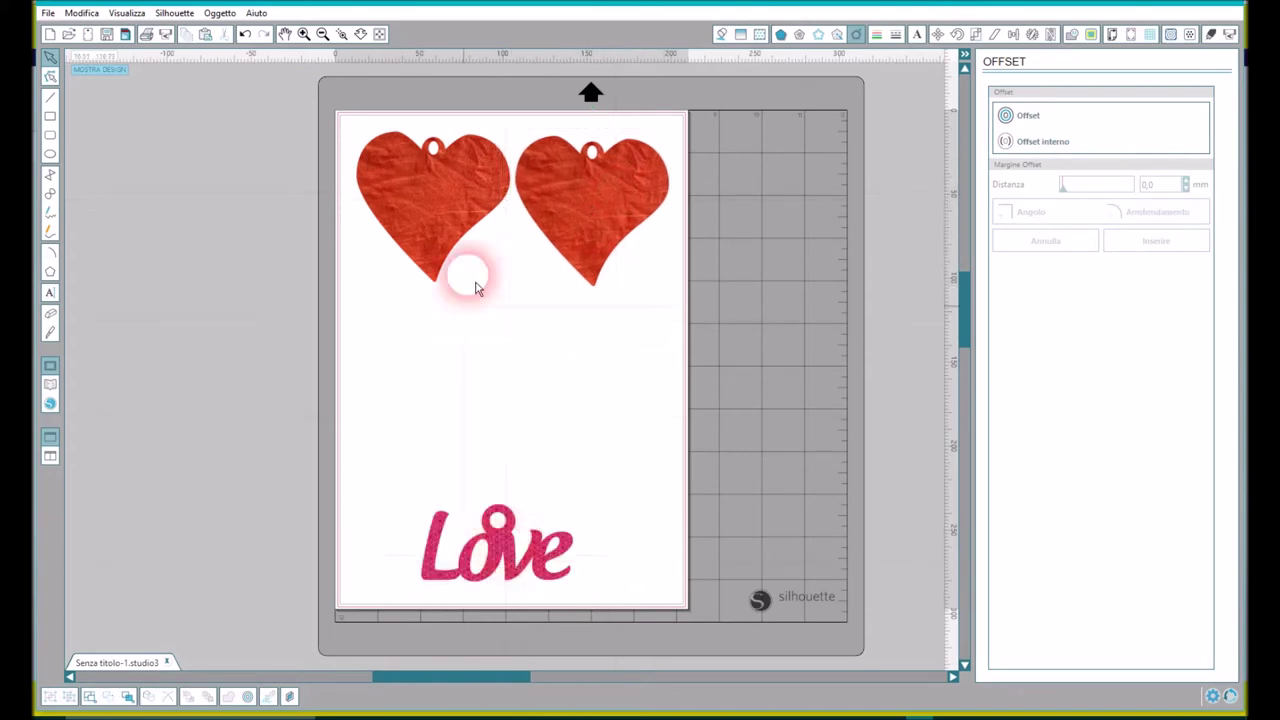
right_click(603, 213)
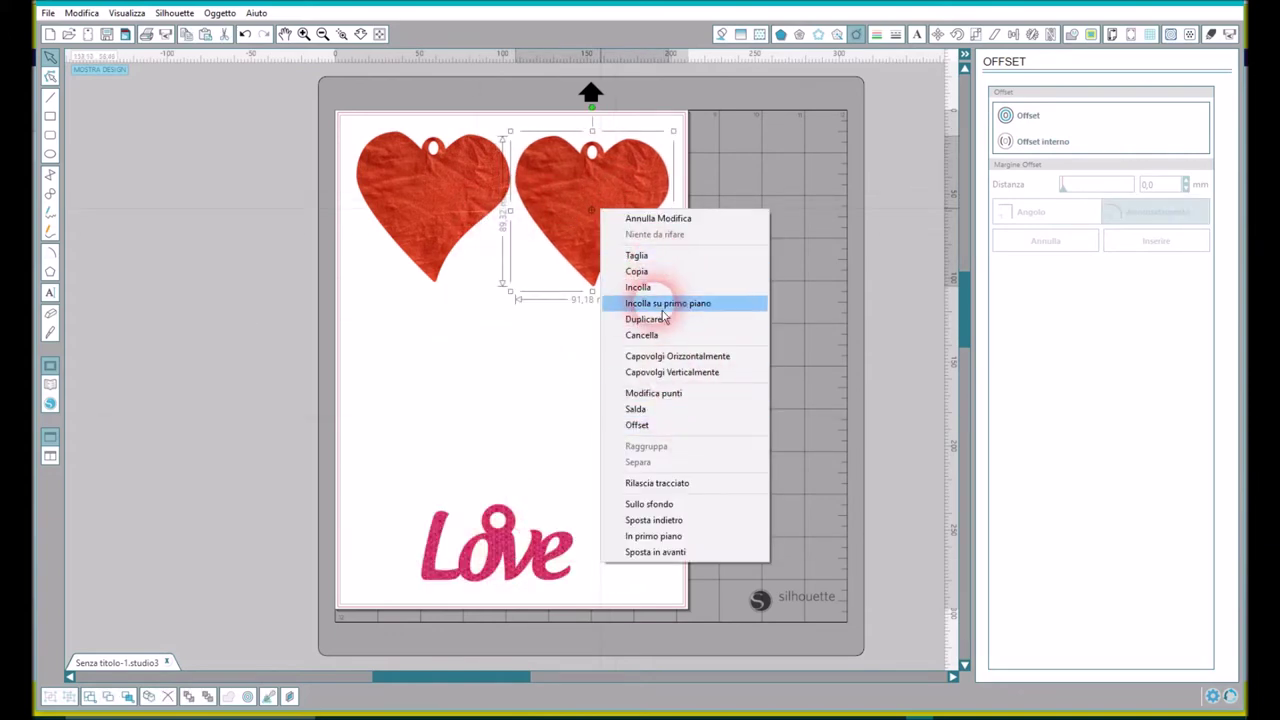
click(662, 322)
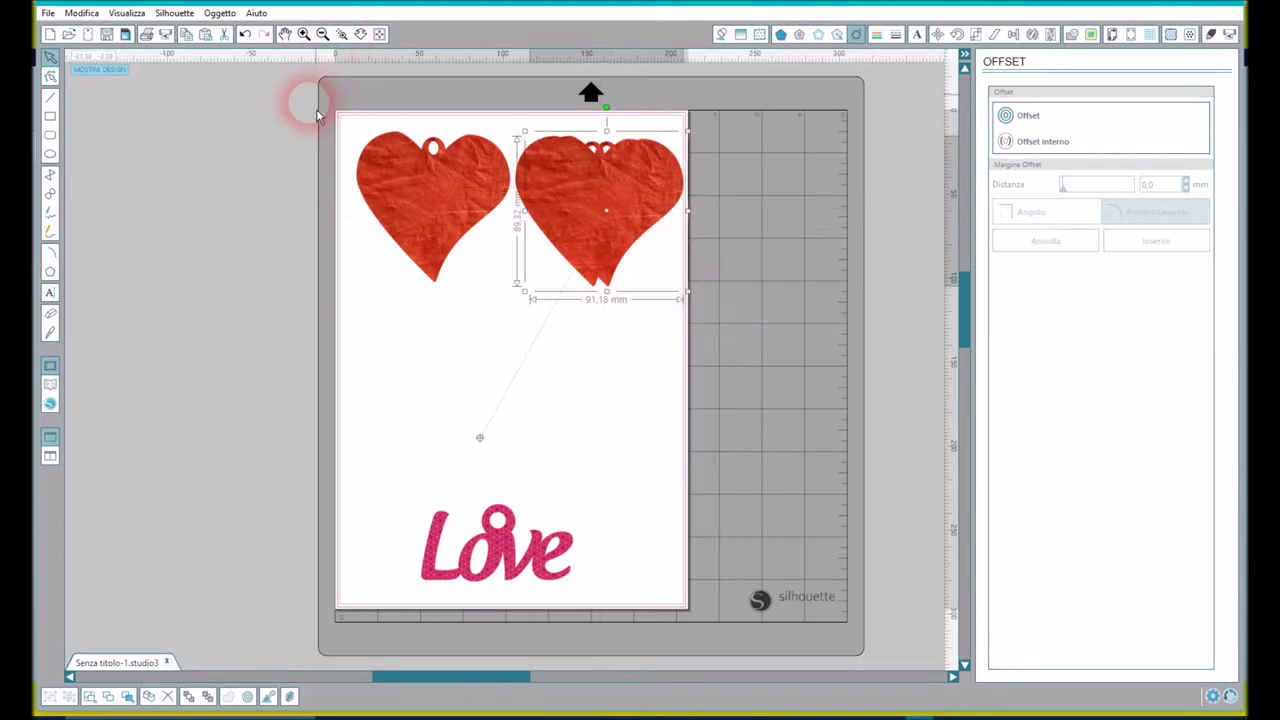
drag(650, 213, 555, 370)
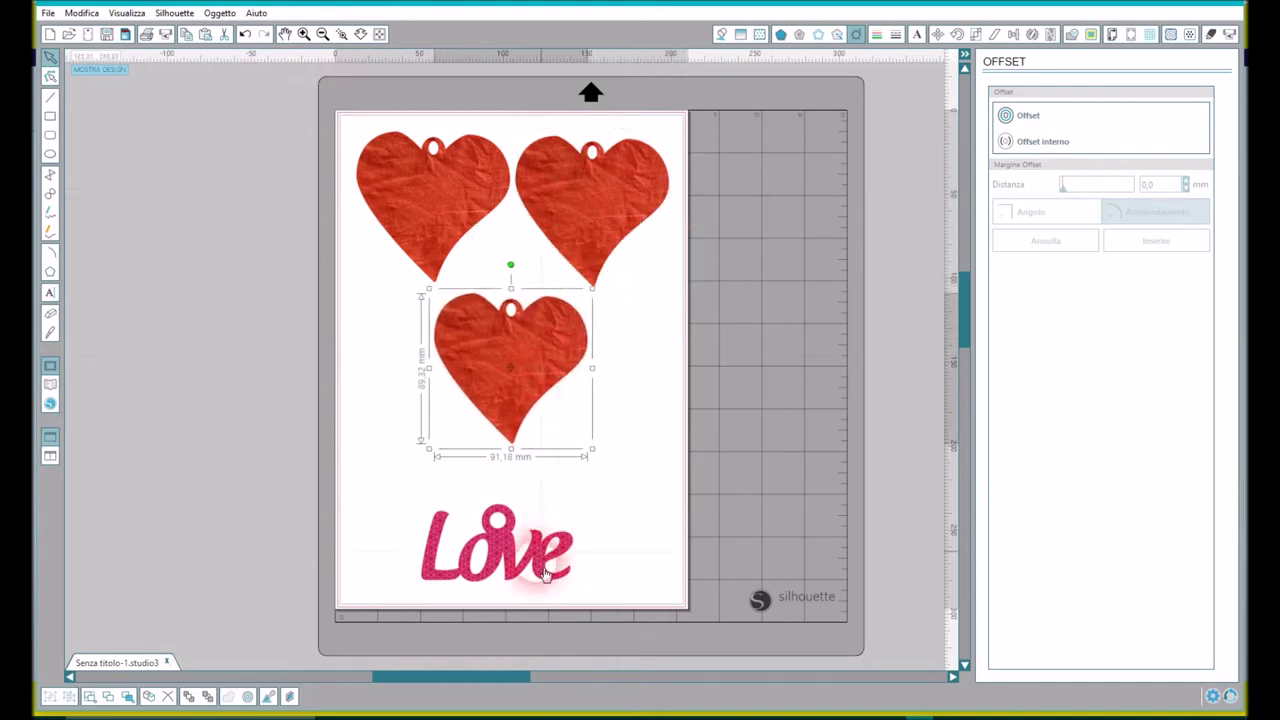
Step: Move the "Love" shape up to just below the third heart and keep it selected
drag(545, 572, 526, 535)
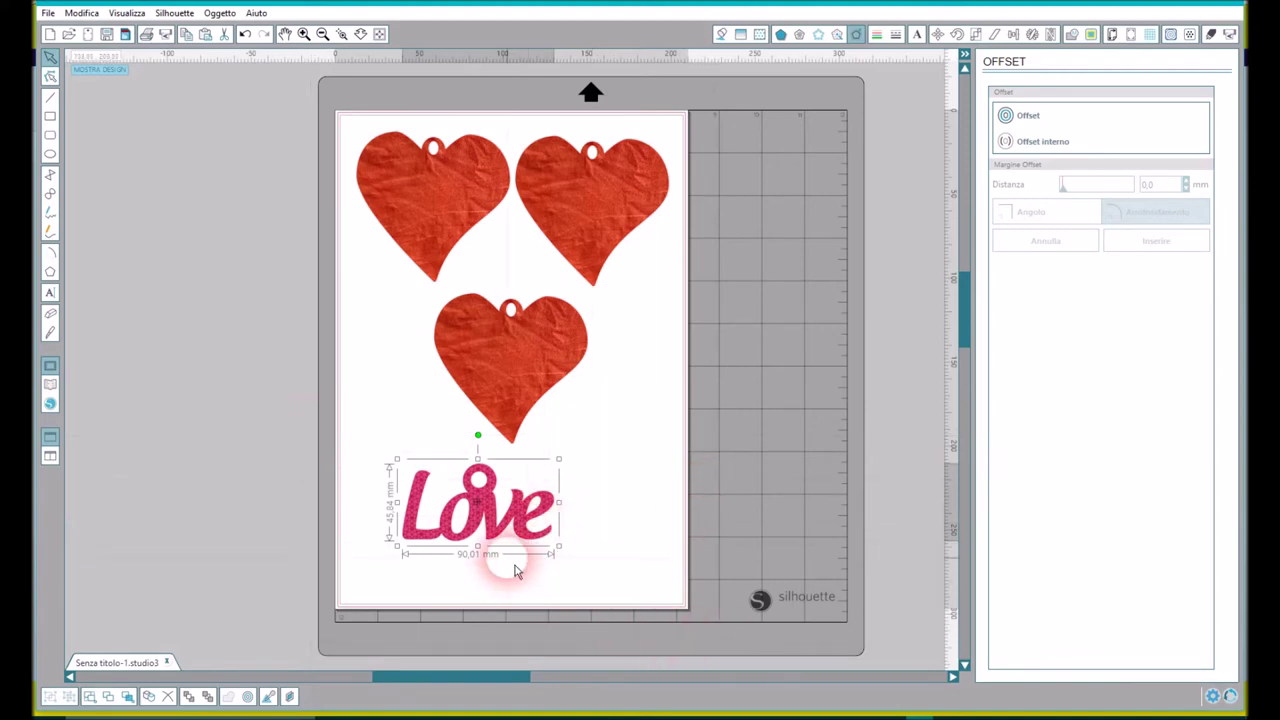
click(495, 530)
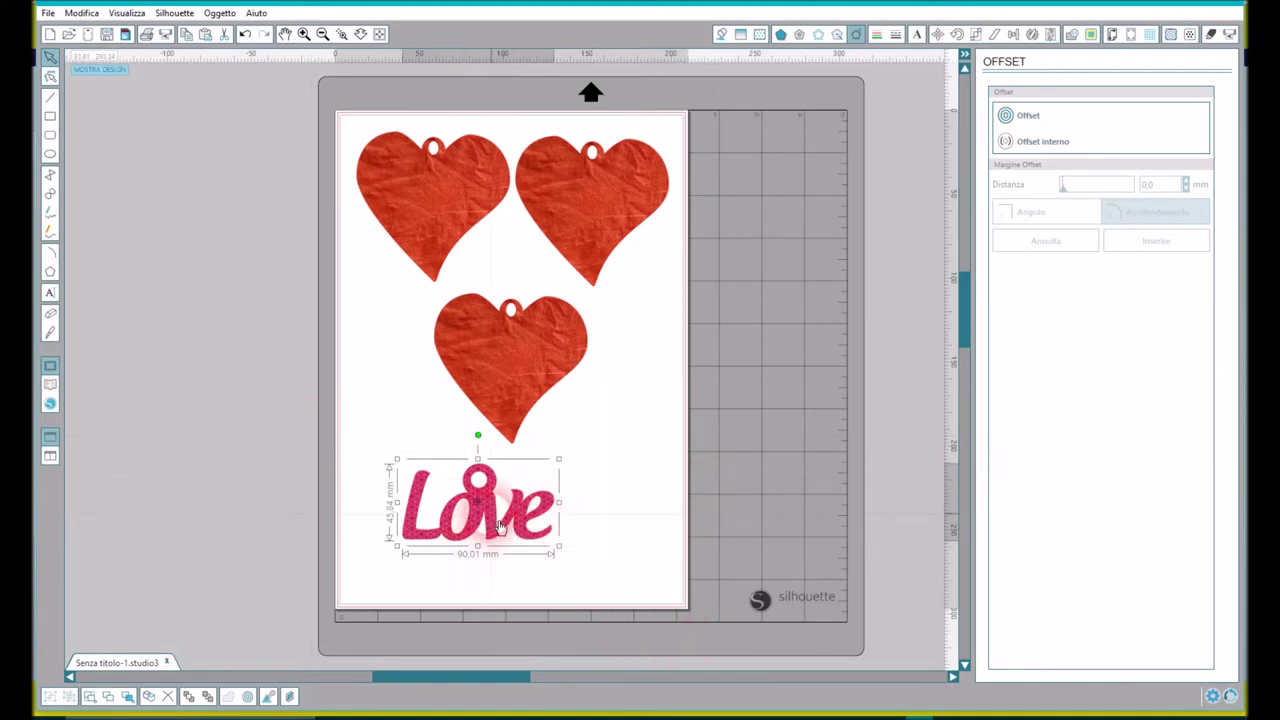
double_click(500, 527)
drag(651, 586, 603, 555)
click(430, 476)
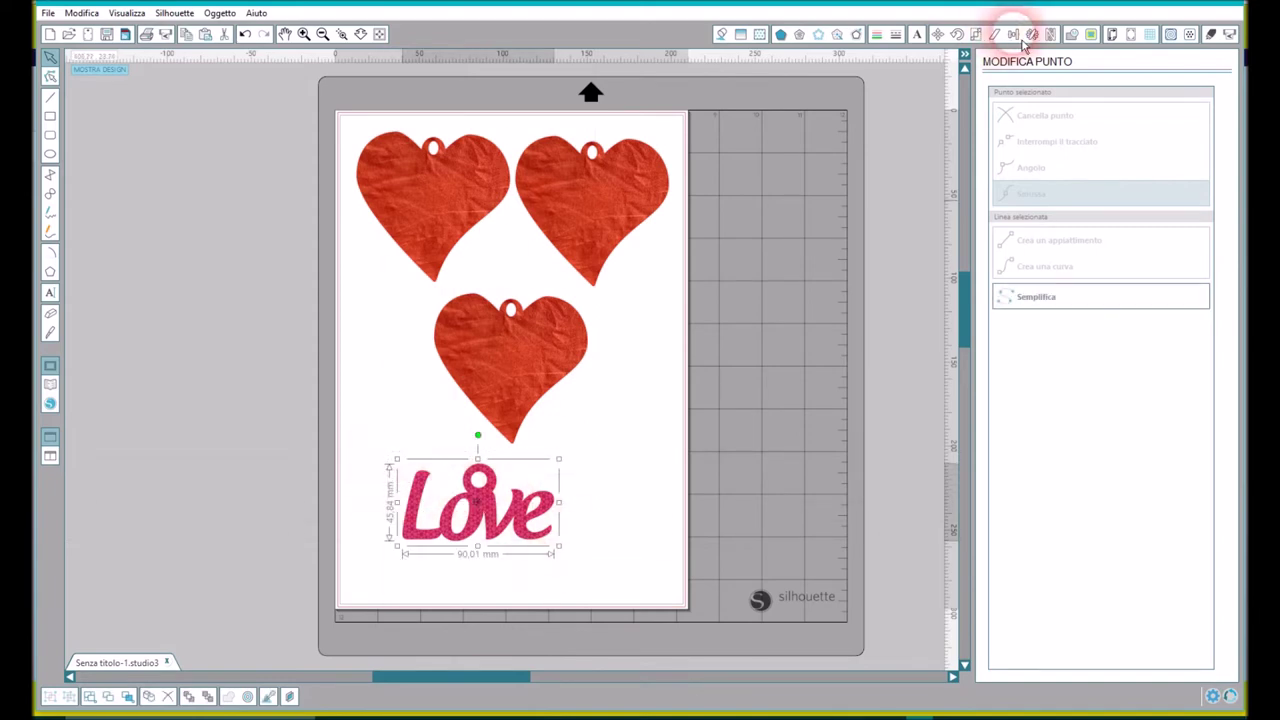
Step: Scale the "Love" shape to 100 mm wide with the aspect ratio locked and centre it beneath the third heart
click(975, 34)
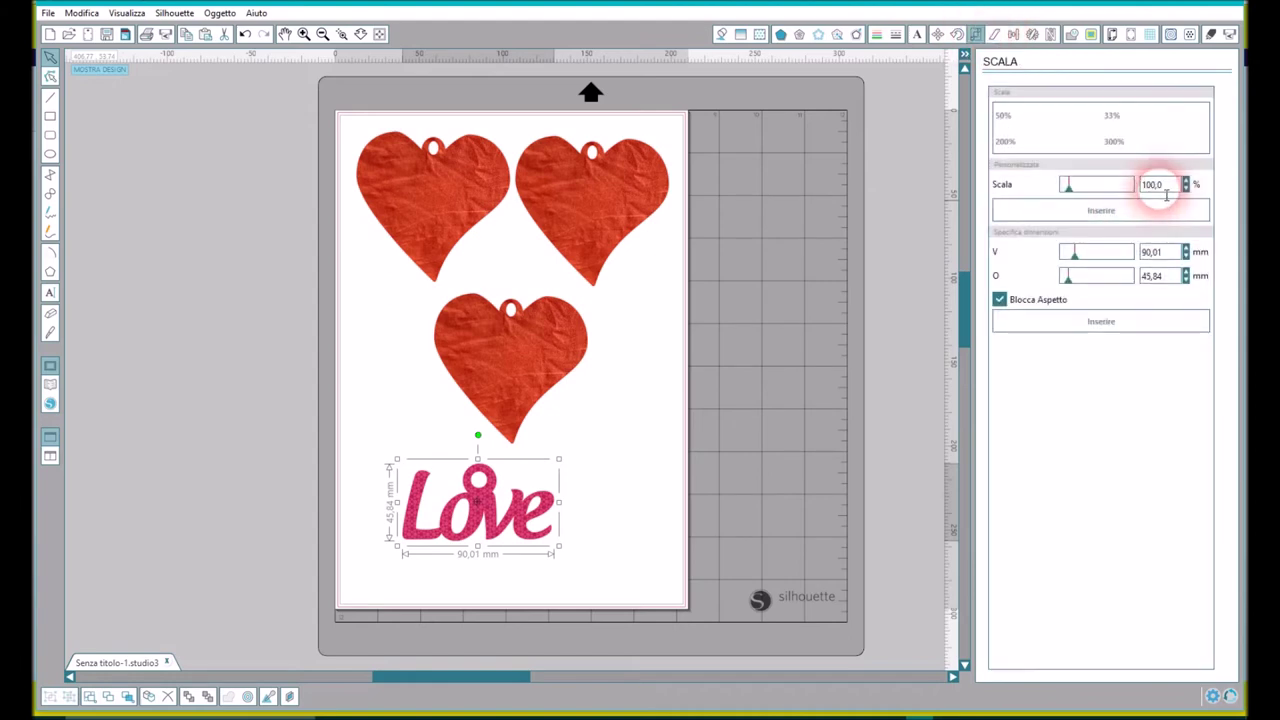
double_click(1153, 253)
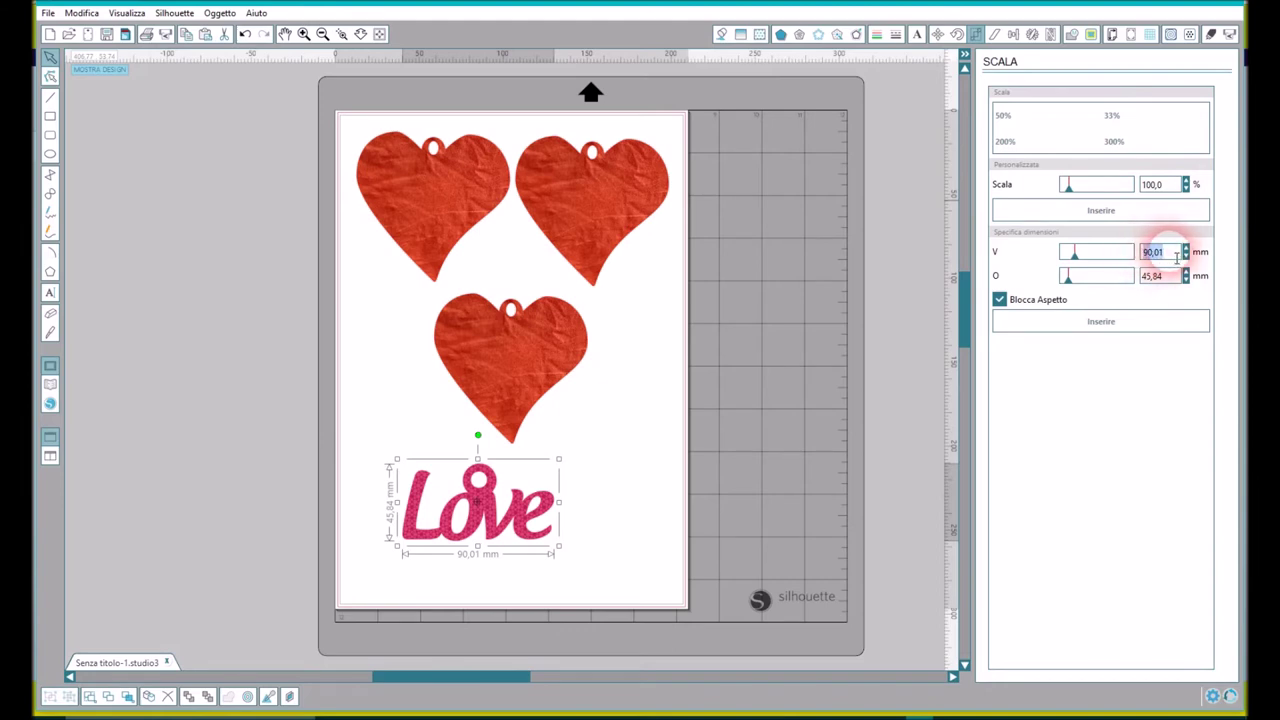
text(10,01)
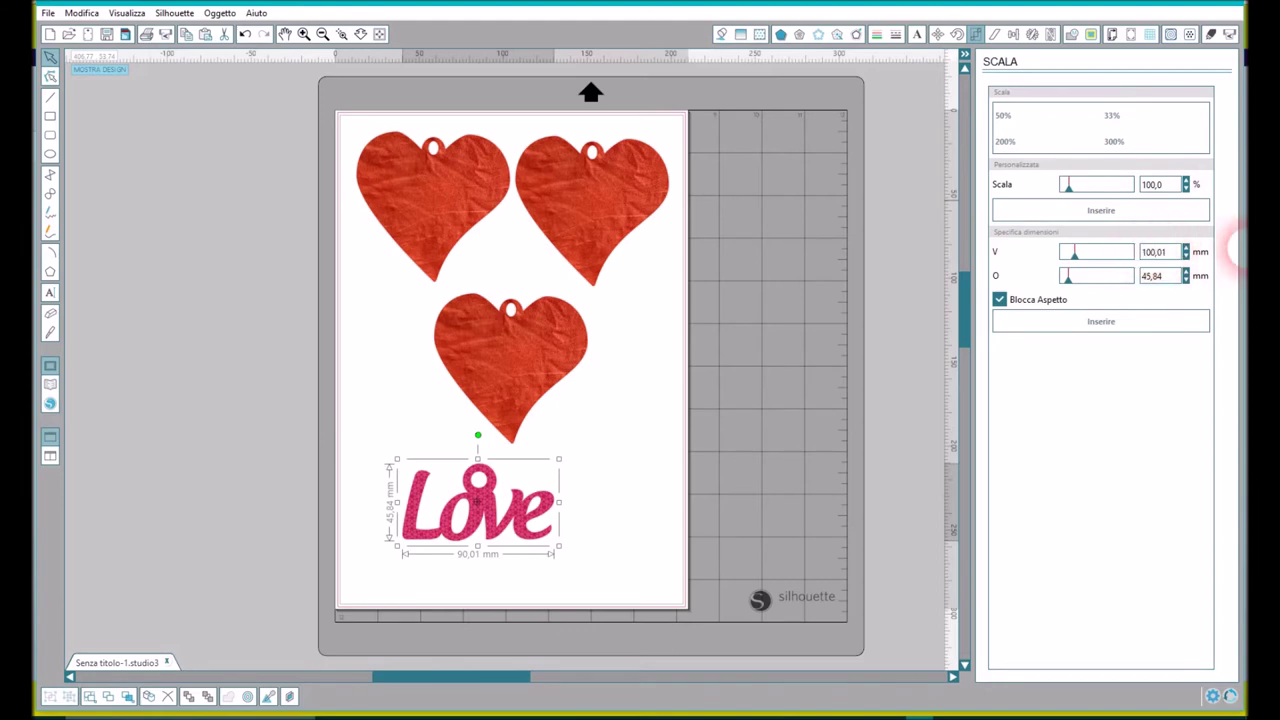
click(1156, 320)
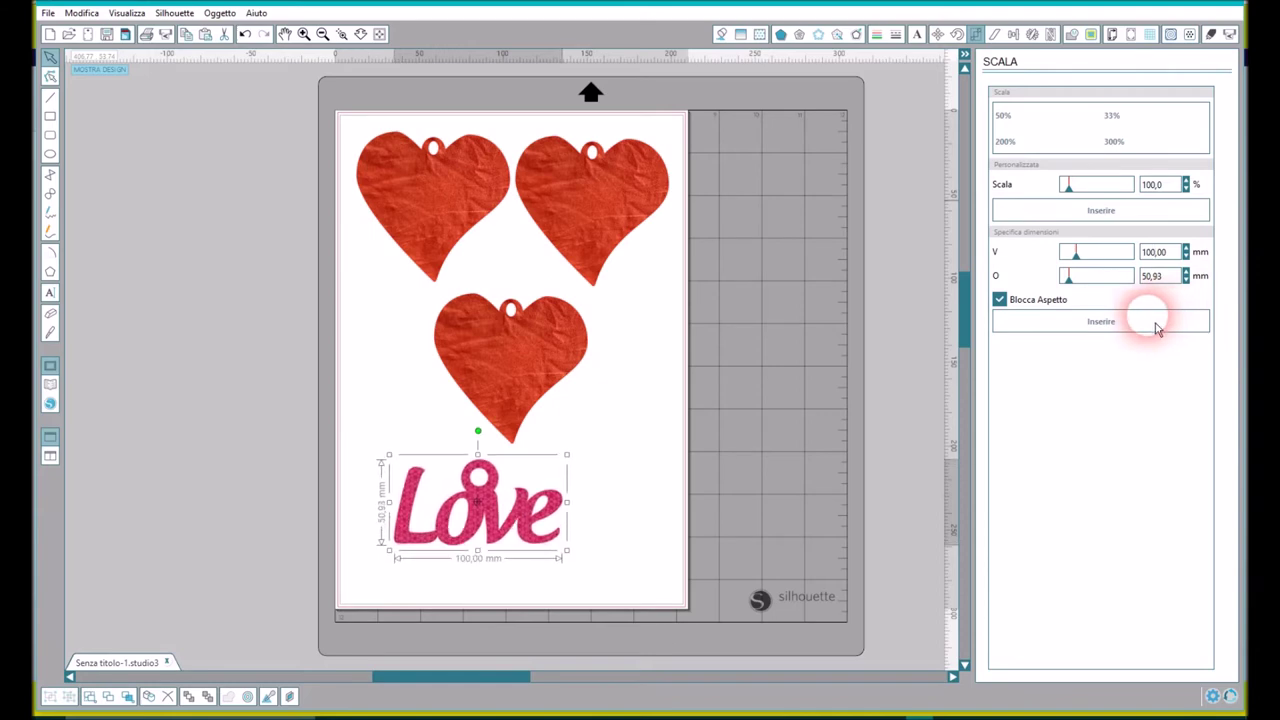
click(541, 548)
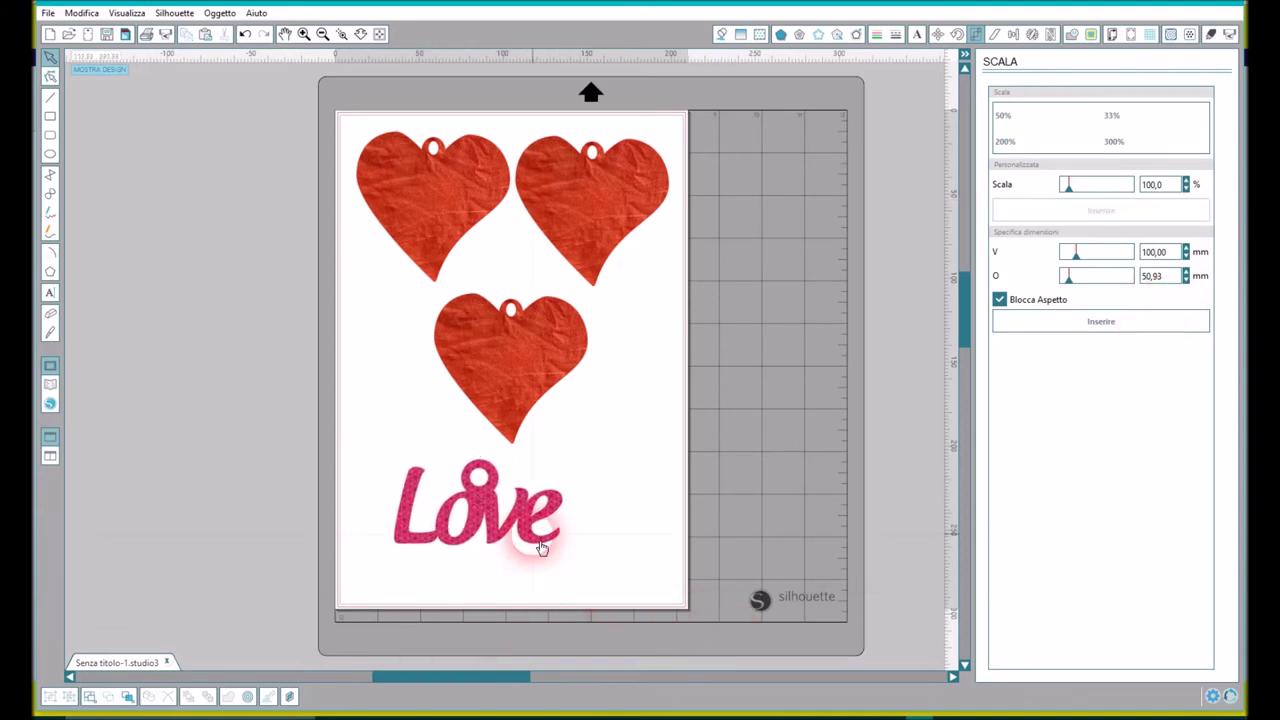
drag(541, 548, 570, 549)
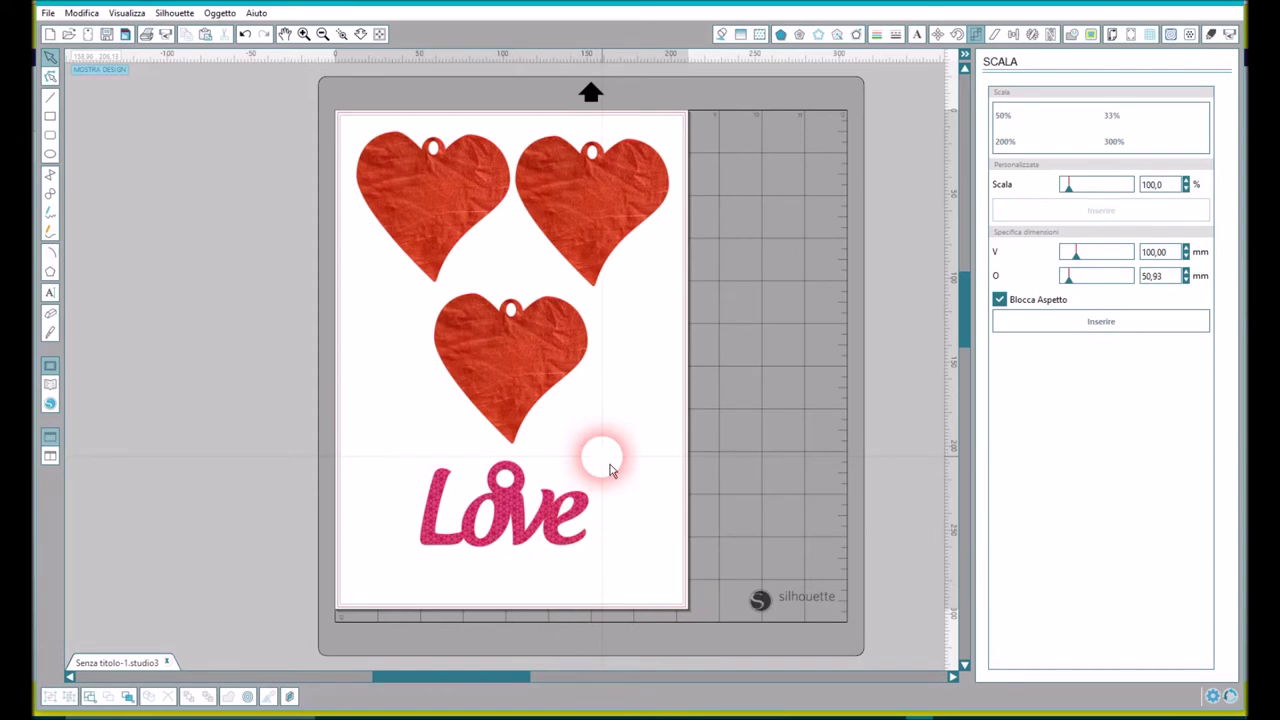
Step: Open the cut settings and examine the advanced Shrink Plastic options for blade, speed, thickness and double cut
click(1210, 34)
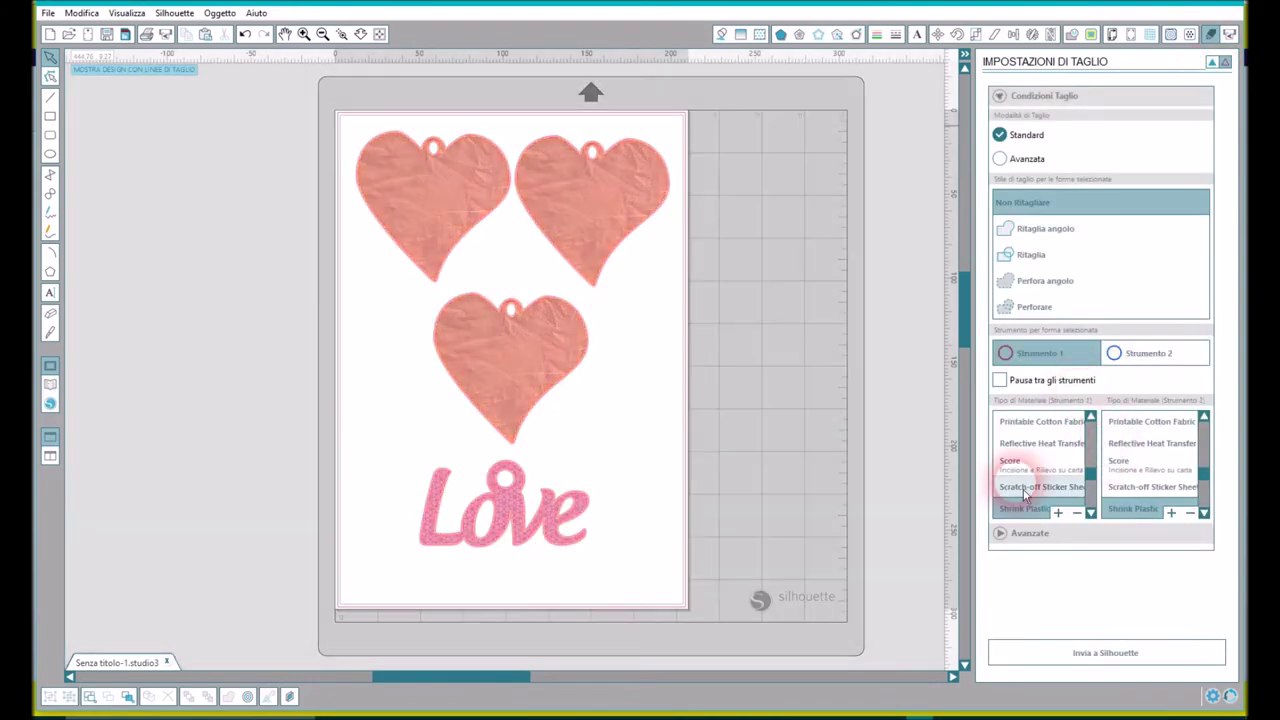
click(1003, 532)
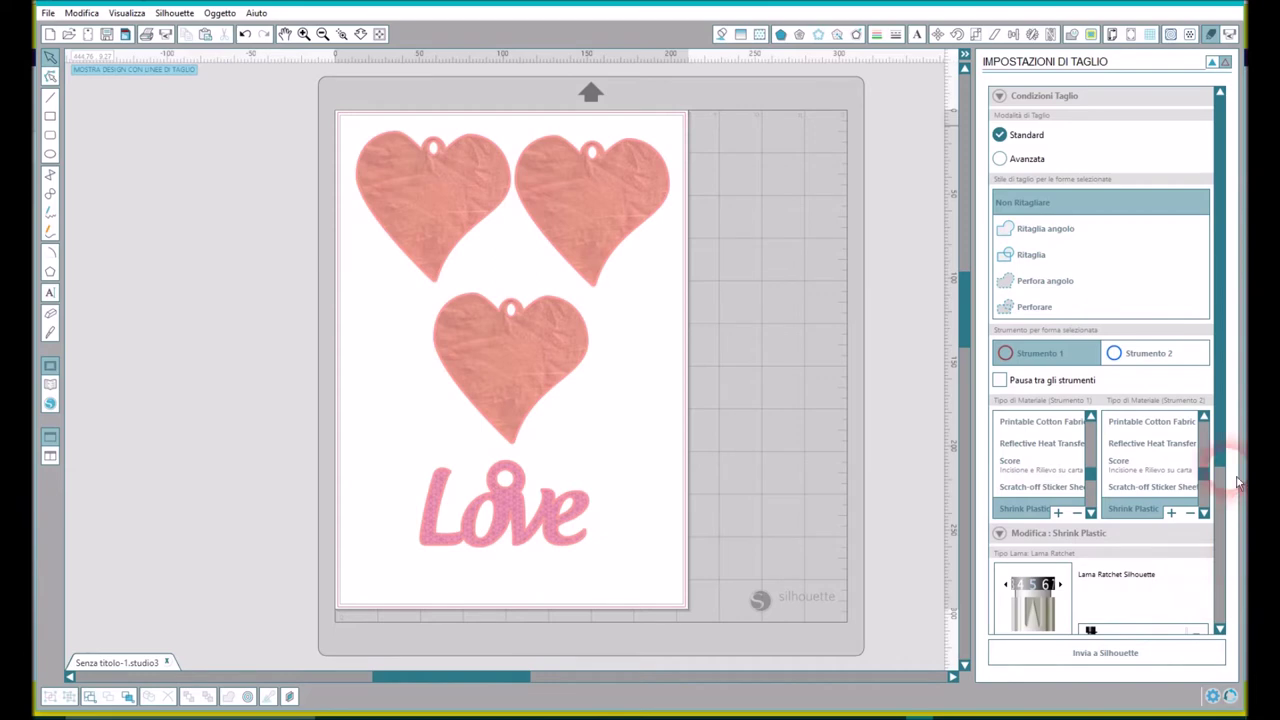
drag(1222, 452, 1224, 552)
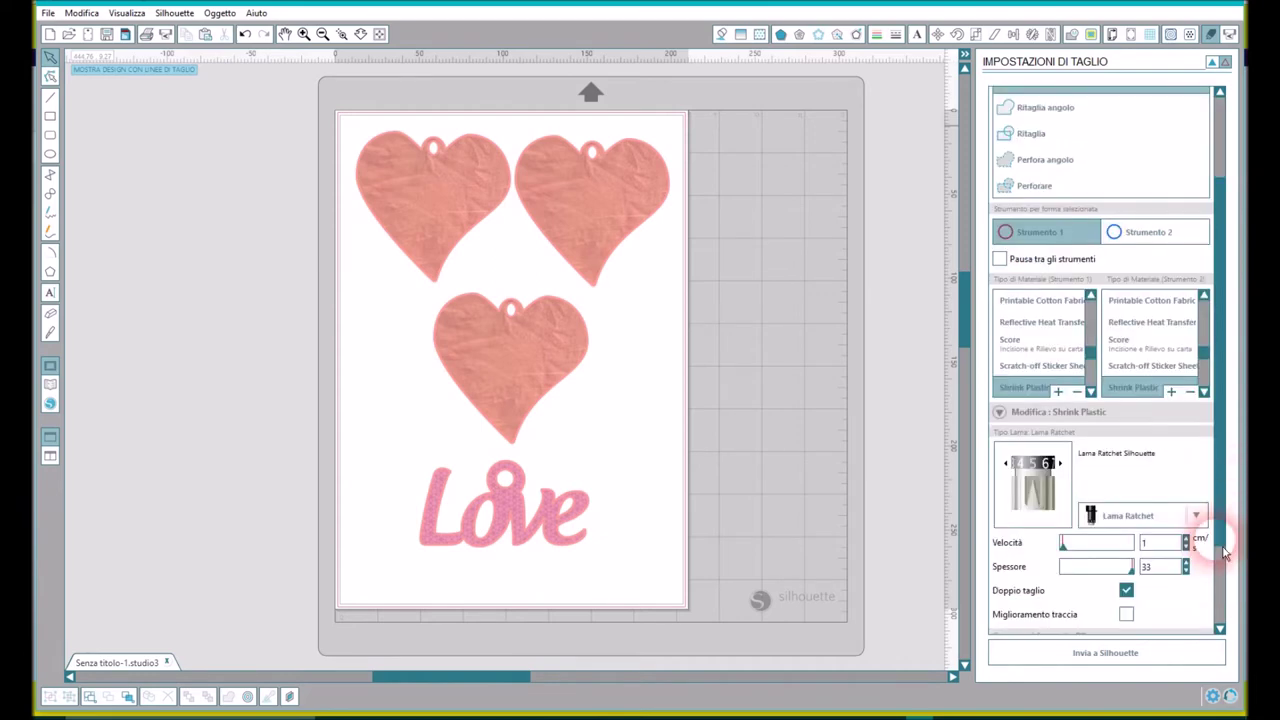
click(1062, 545)
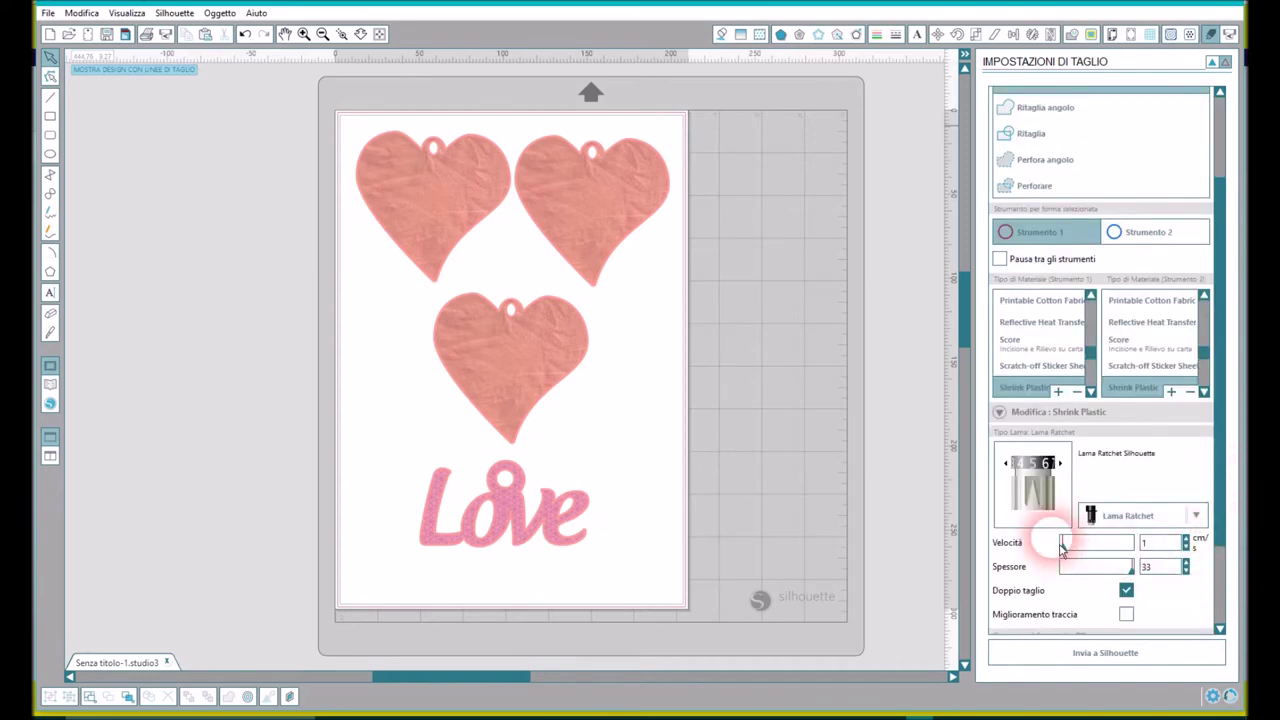